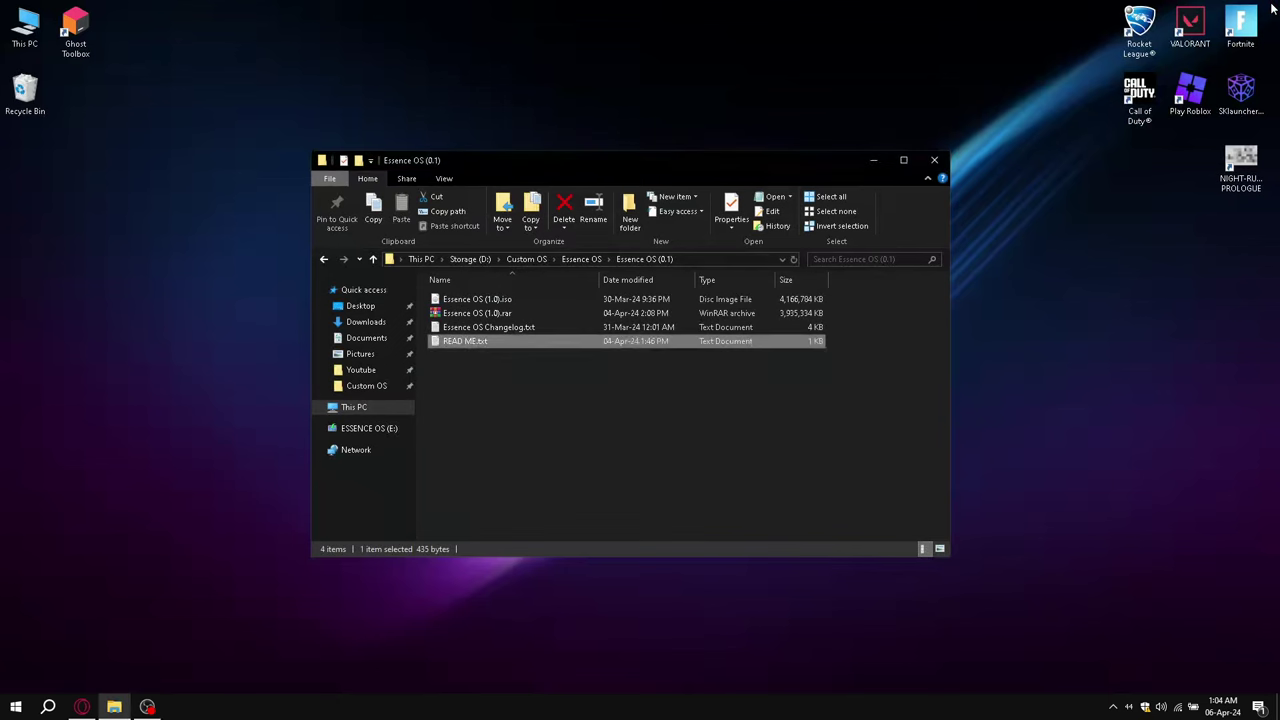
- Review Essence OS Changelog.txt in a widened window, close it, and select the Essence OS (1.0).iso file
left_click(494, 330)
double_click(494, 330)
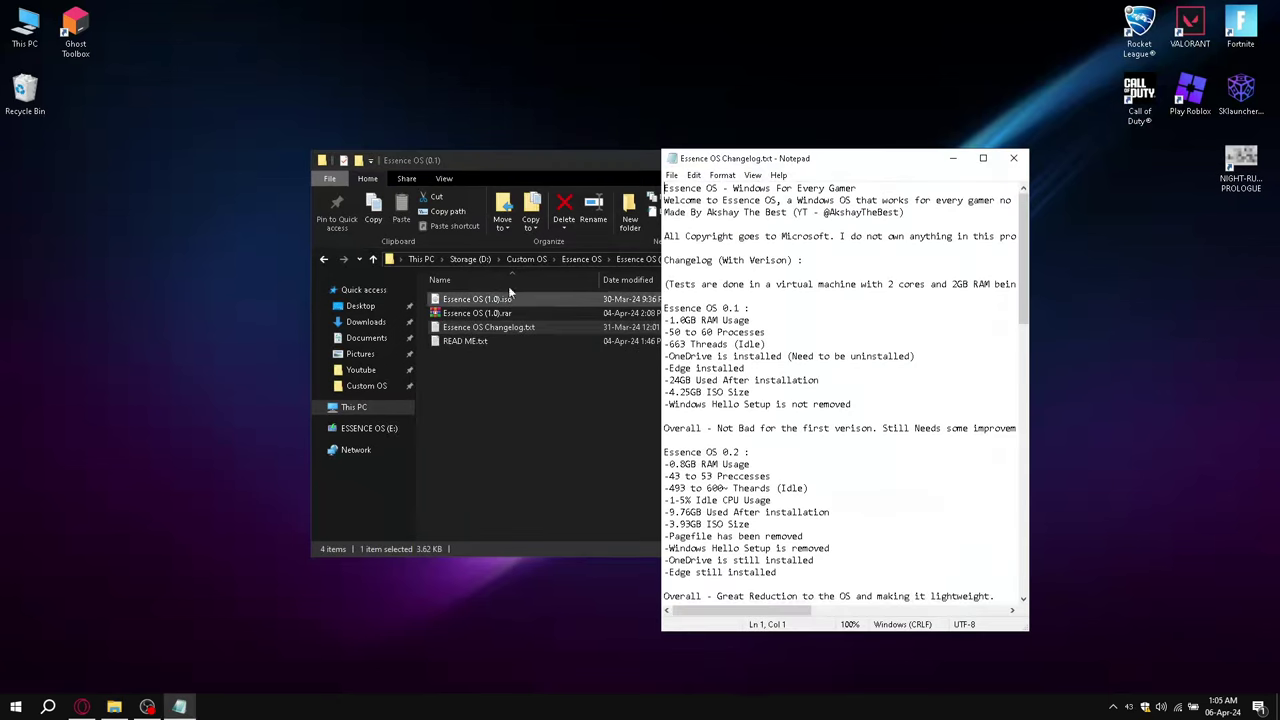
left_click_drag(1028, 296, 1271, 296)
scroll(951, 277, "down", 6)
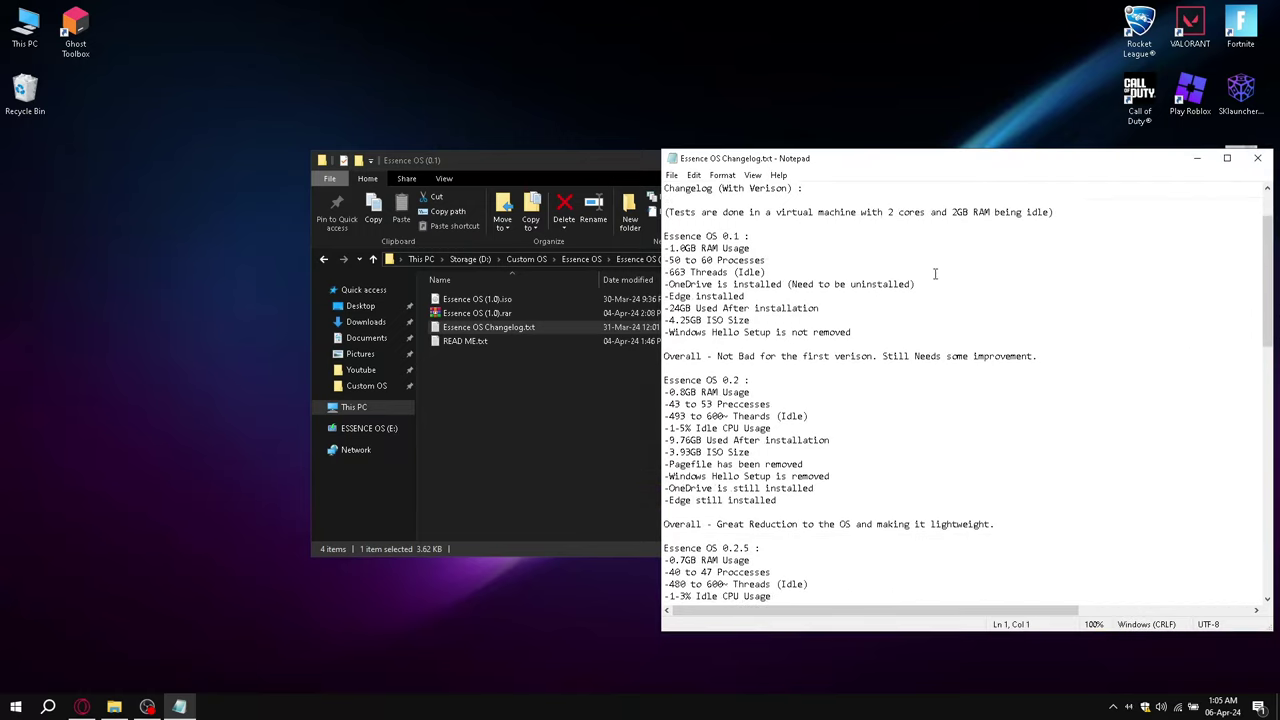
scroll(845, 463, "up", 6)
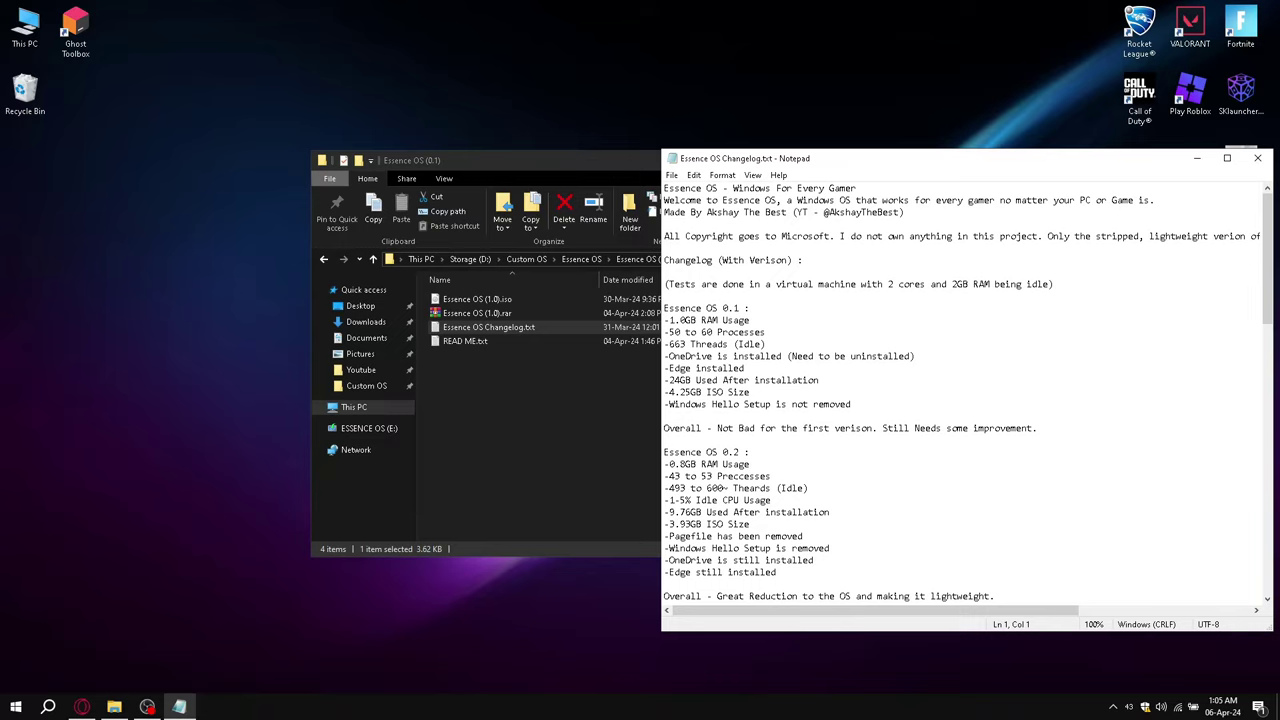
left_click(1257, 158)
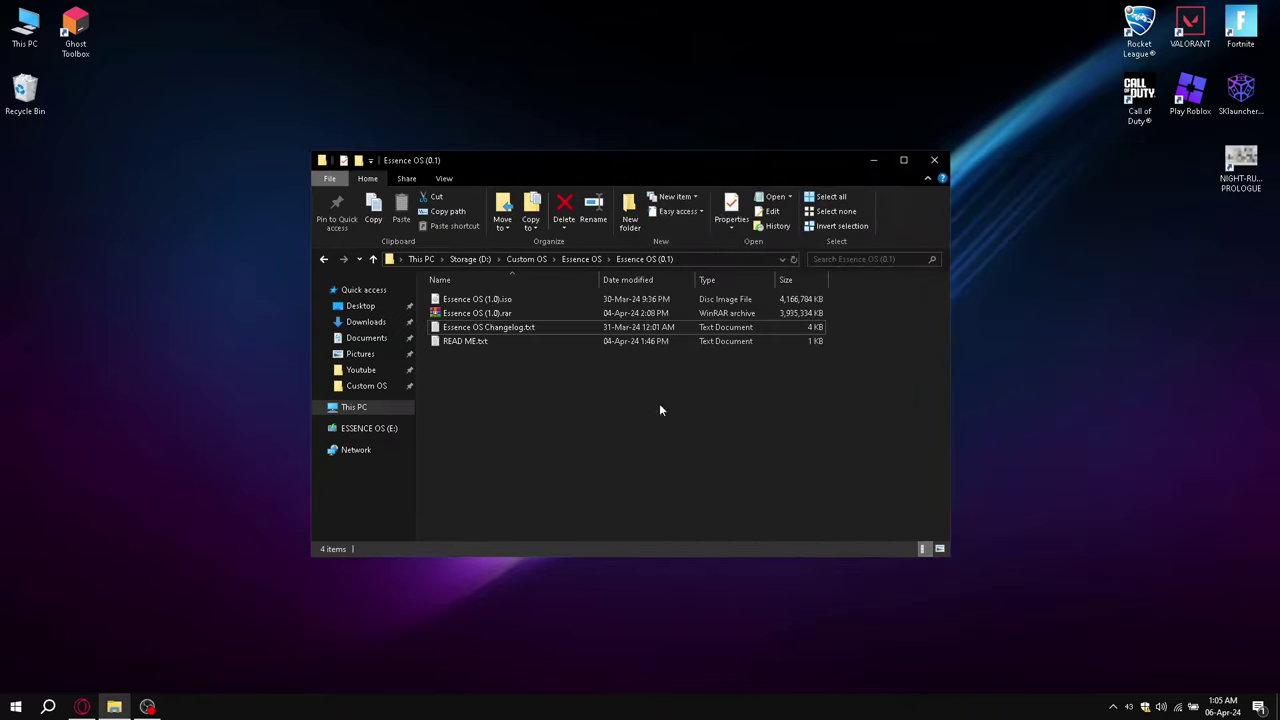
left_click(520, 300)
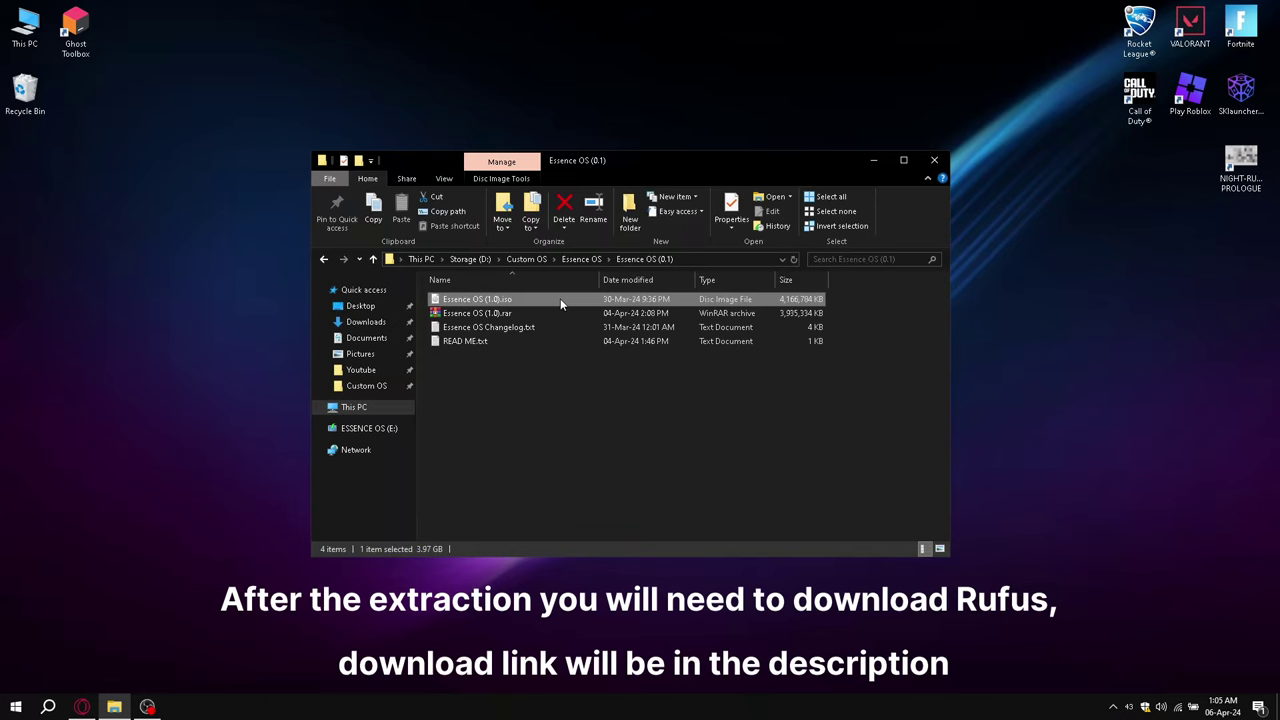
- Switch to the browser and view the latest releases in the Download section of the Rufus page
left_click(82, 707)
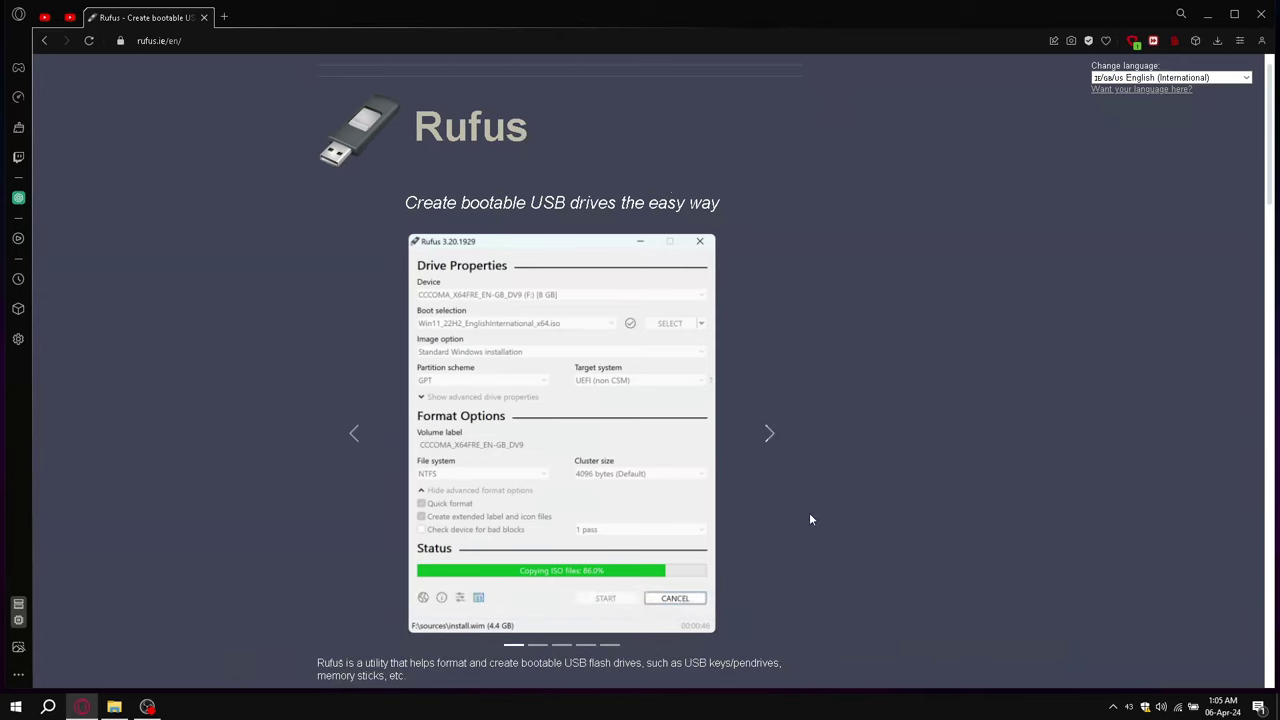
scroll(810, 516, "down", 3)
scroll(809, 512, "down", 2)
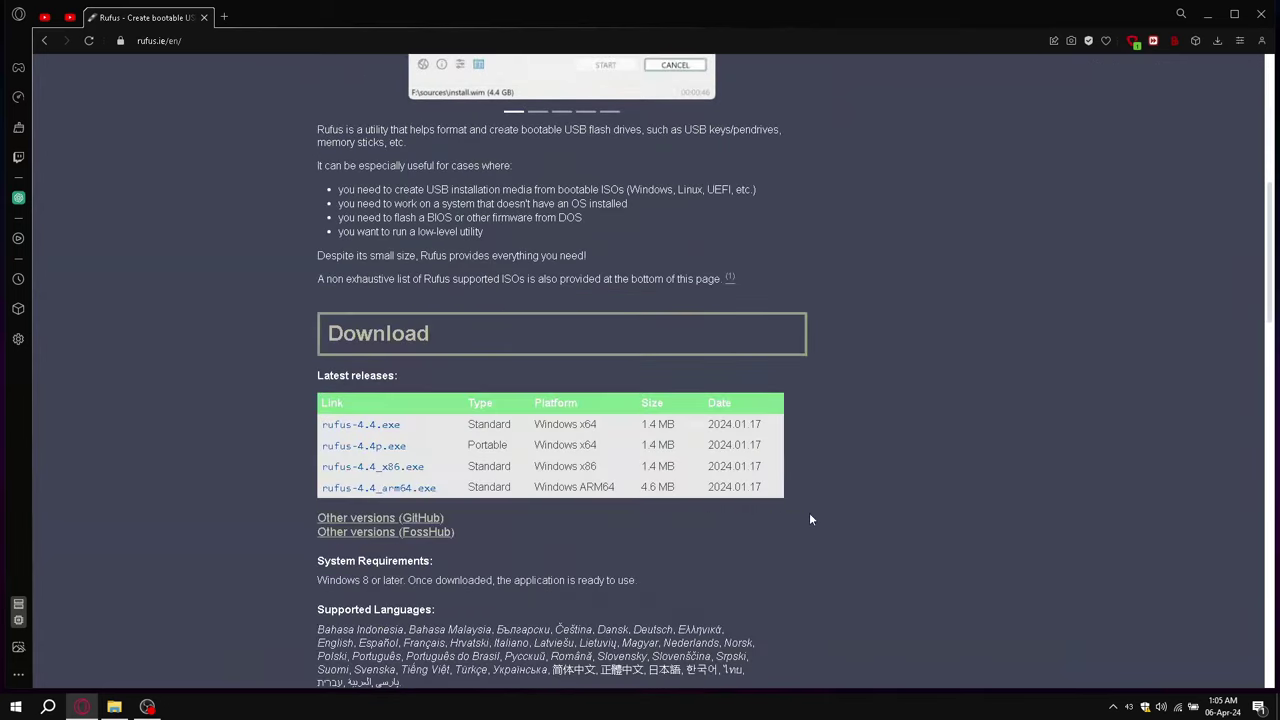
scroll(809, 512, "down", 1)
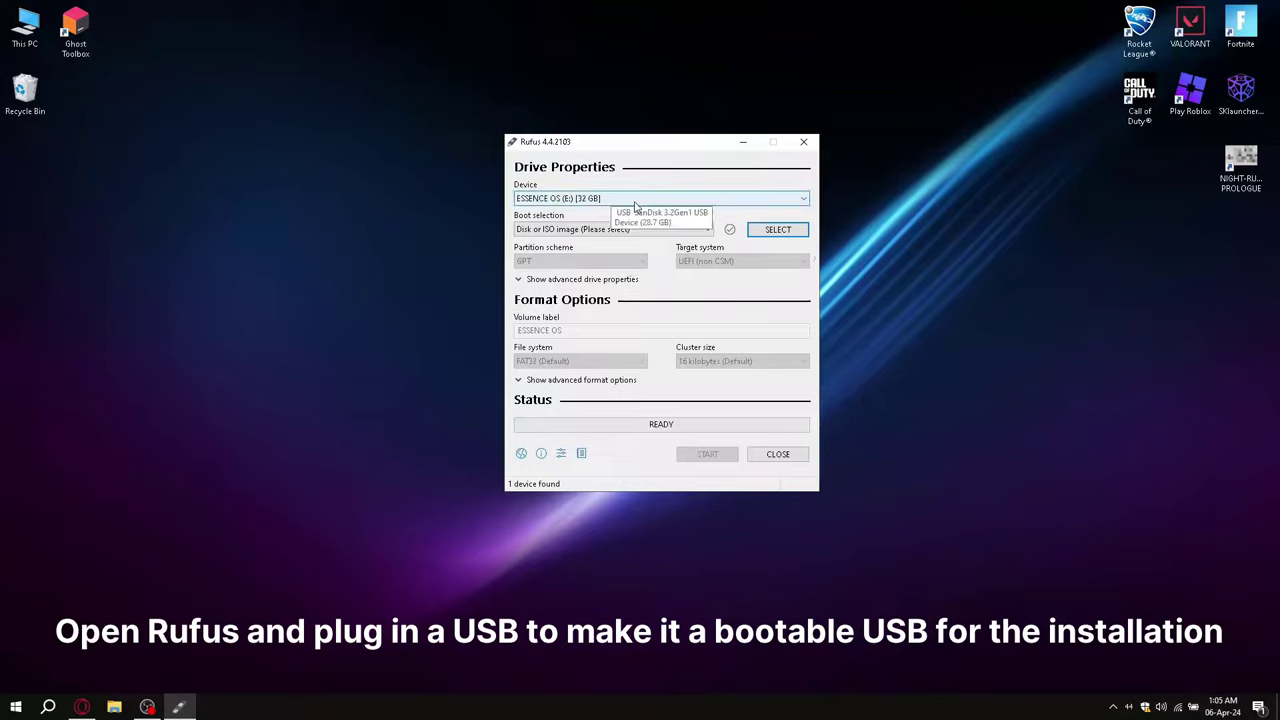
- Choose the ESSENCE OS (E:) USB drive as the device and load Essence OS (1.0).iso as the disk or ISO boot image
left_click(687, 200)
left_click(667, 213)
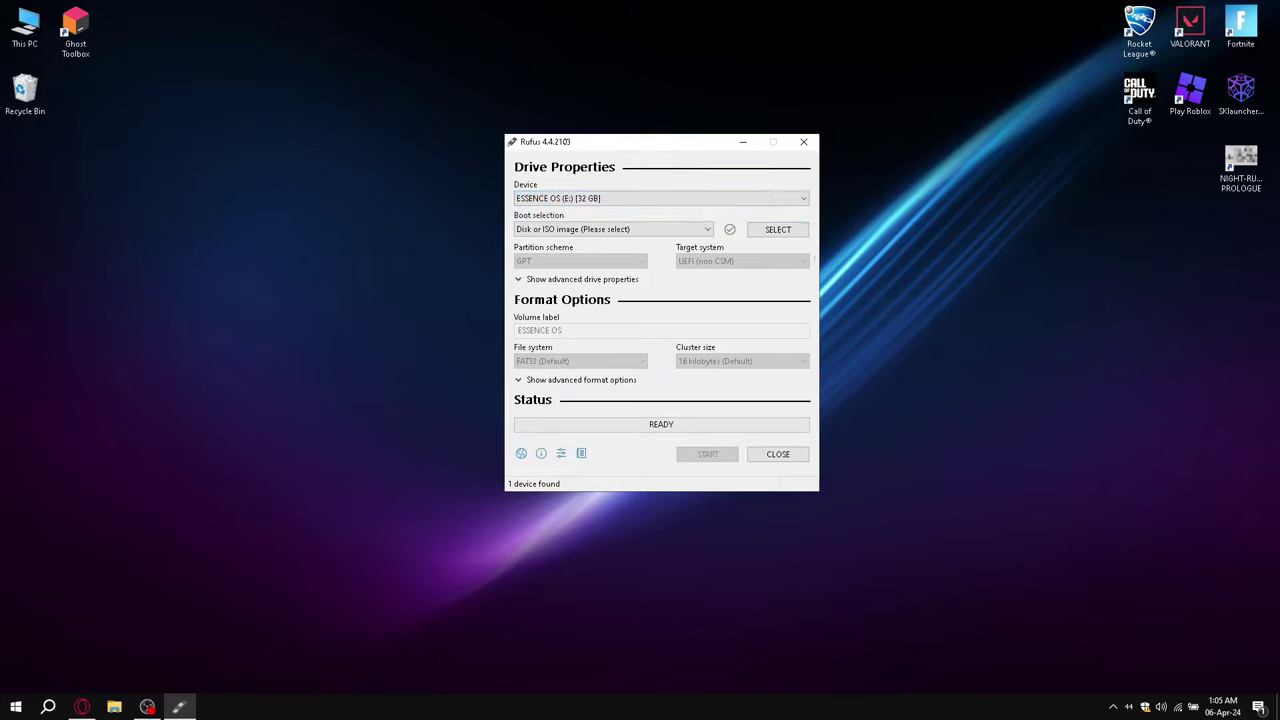
left_click(610, 229)
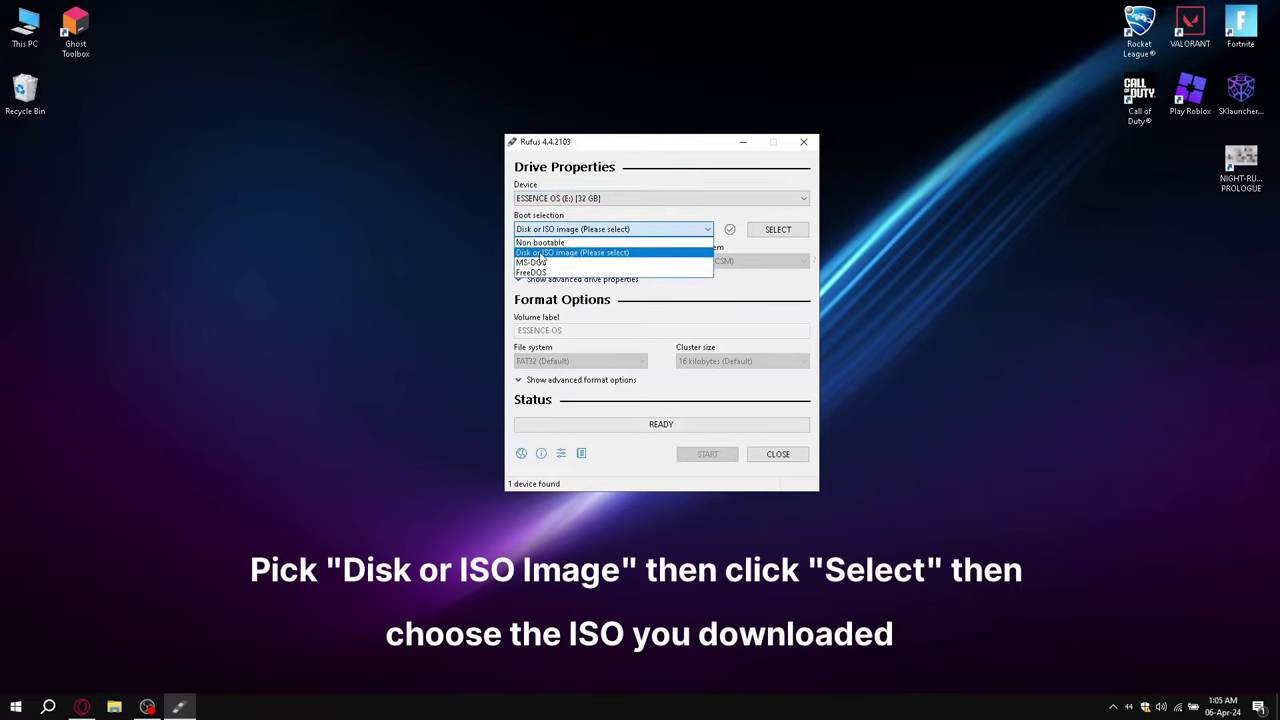
left_click(575, 252)
left_click(781, 231)
double_click(730, 243)
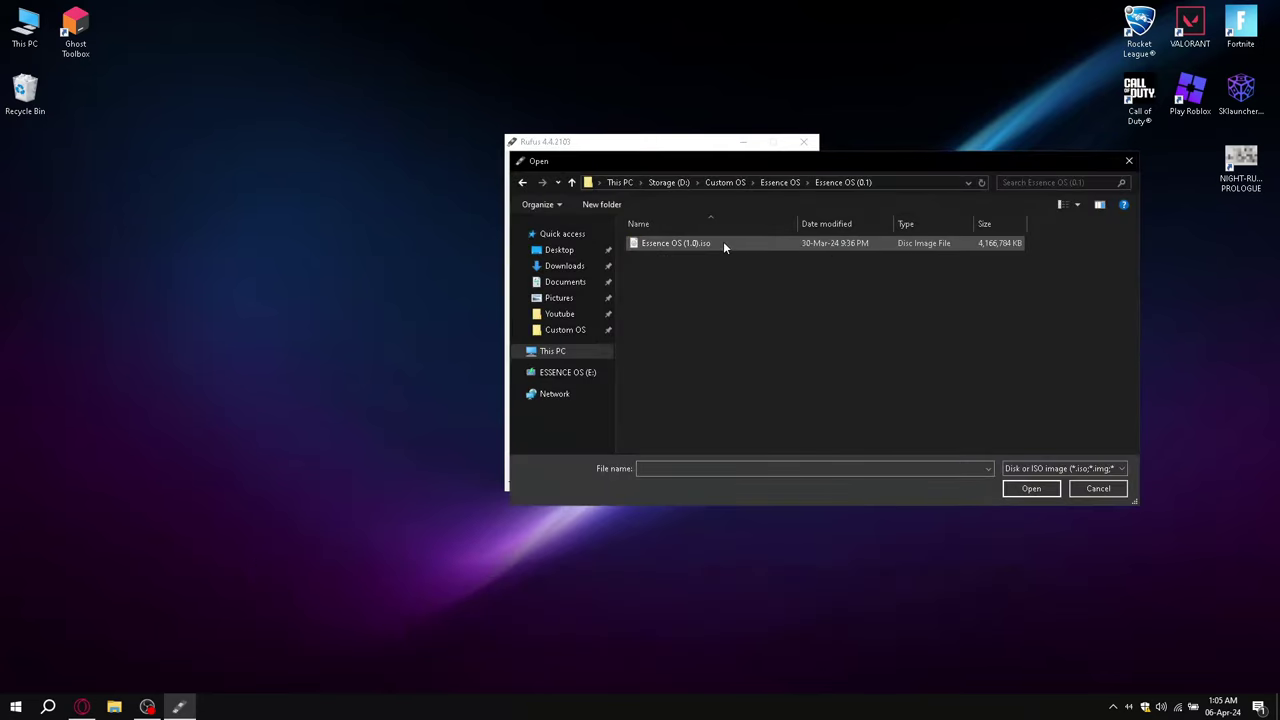
left_click(733, 243)
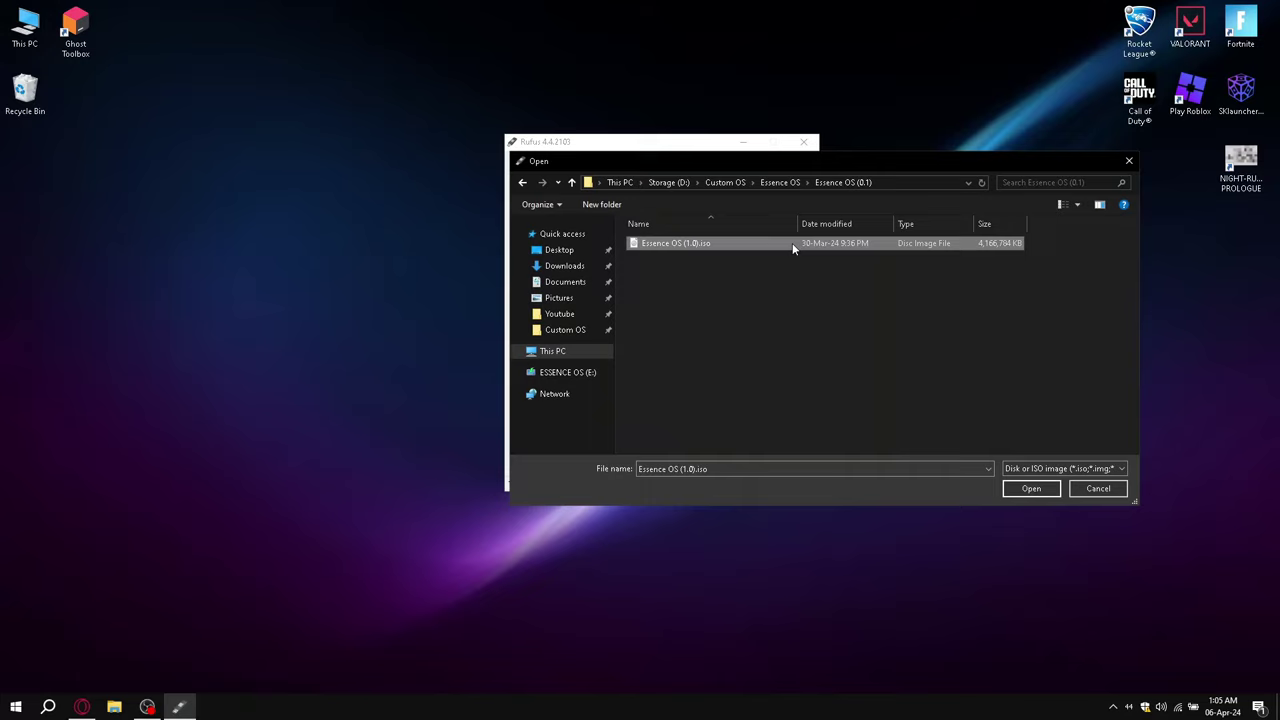
left_click(1015, 492)
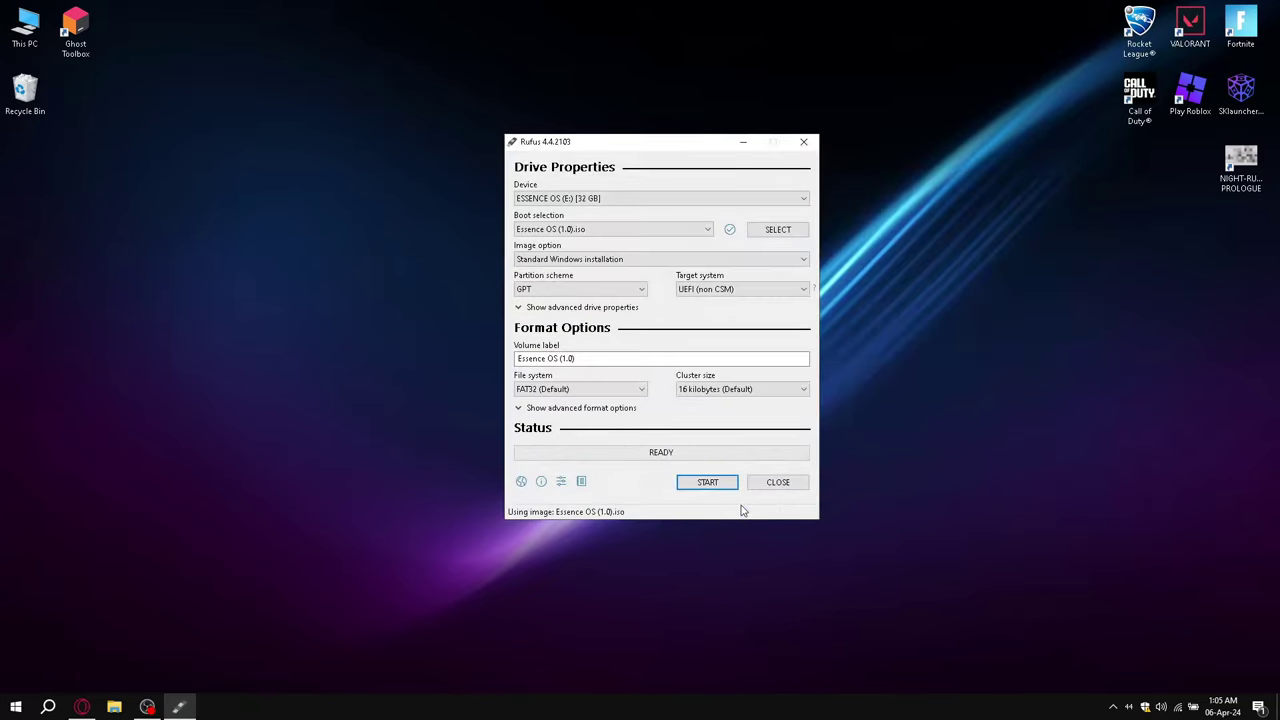
- Choose Standard Windows installation as the image option, try the MBR partition scheme, and set it back to GPT
left_click(578, 260)
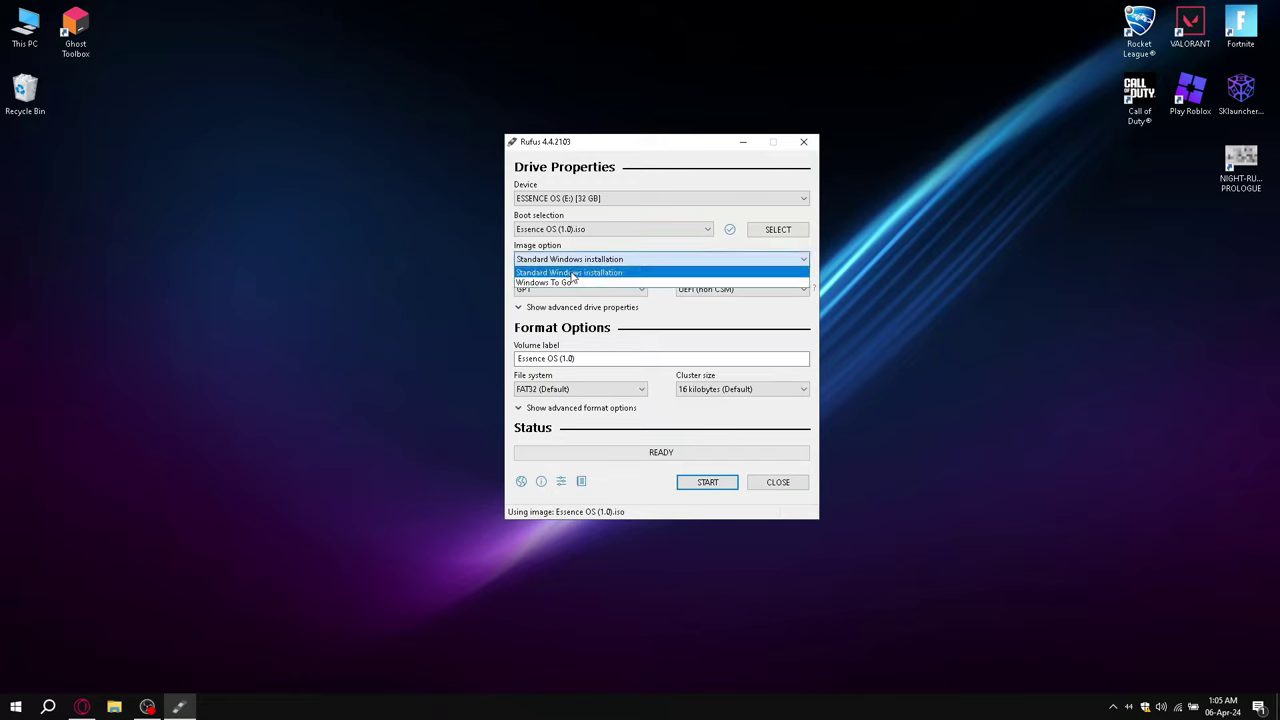
left_click(572, 273)
left_click(563, 289)
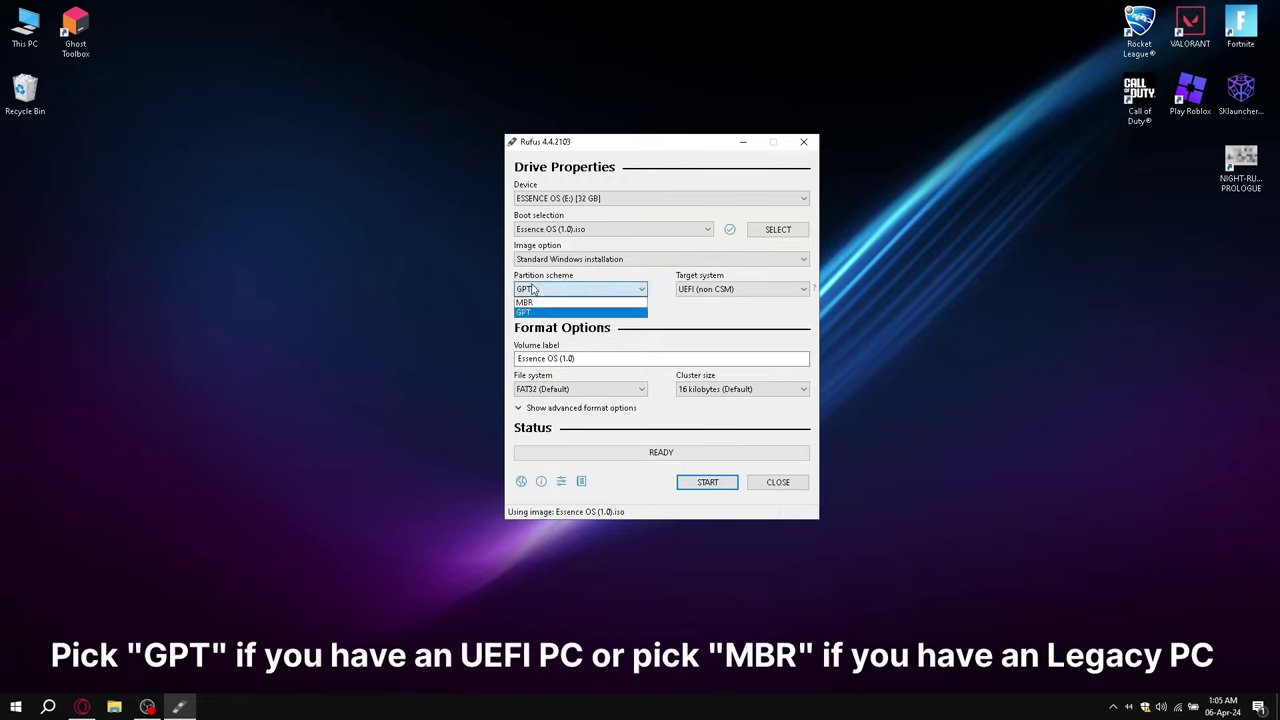
left_click(590, 302)
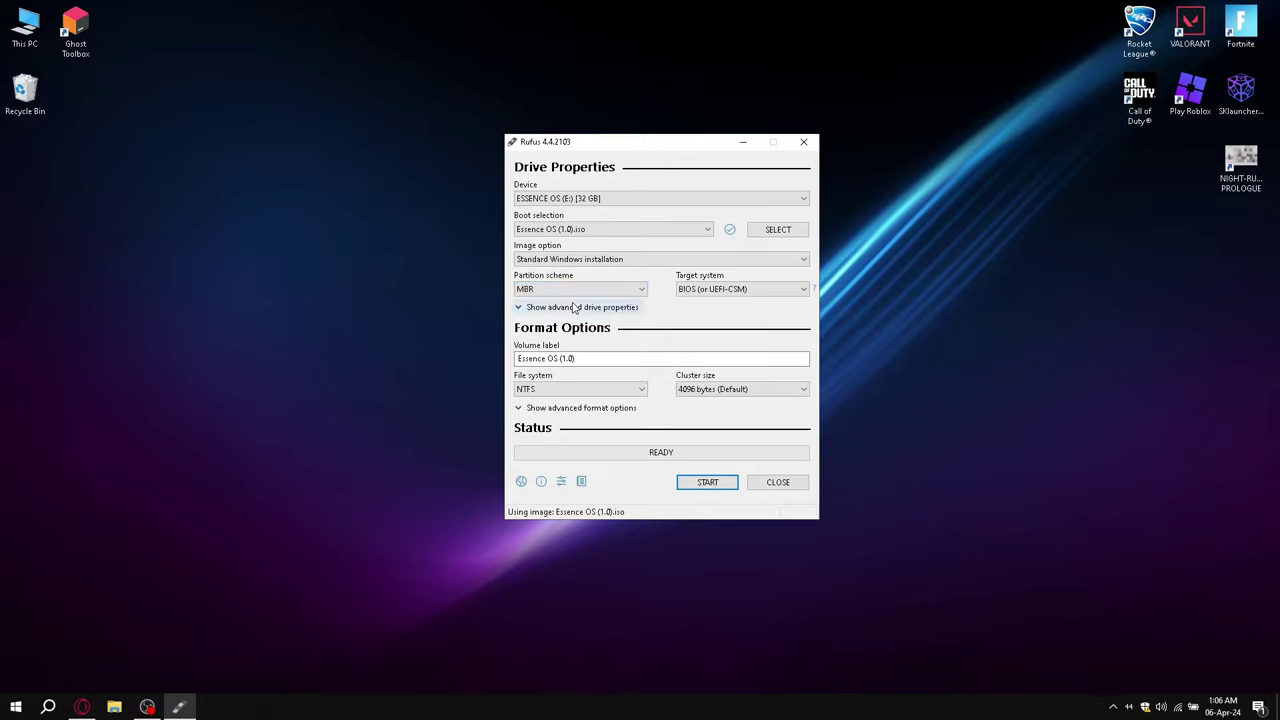
left_click(620, 287)
left_click(585, 304)
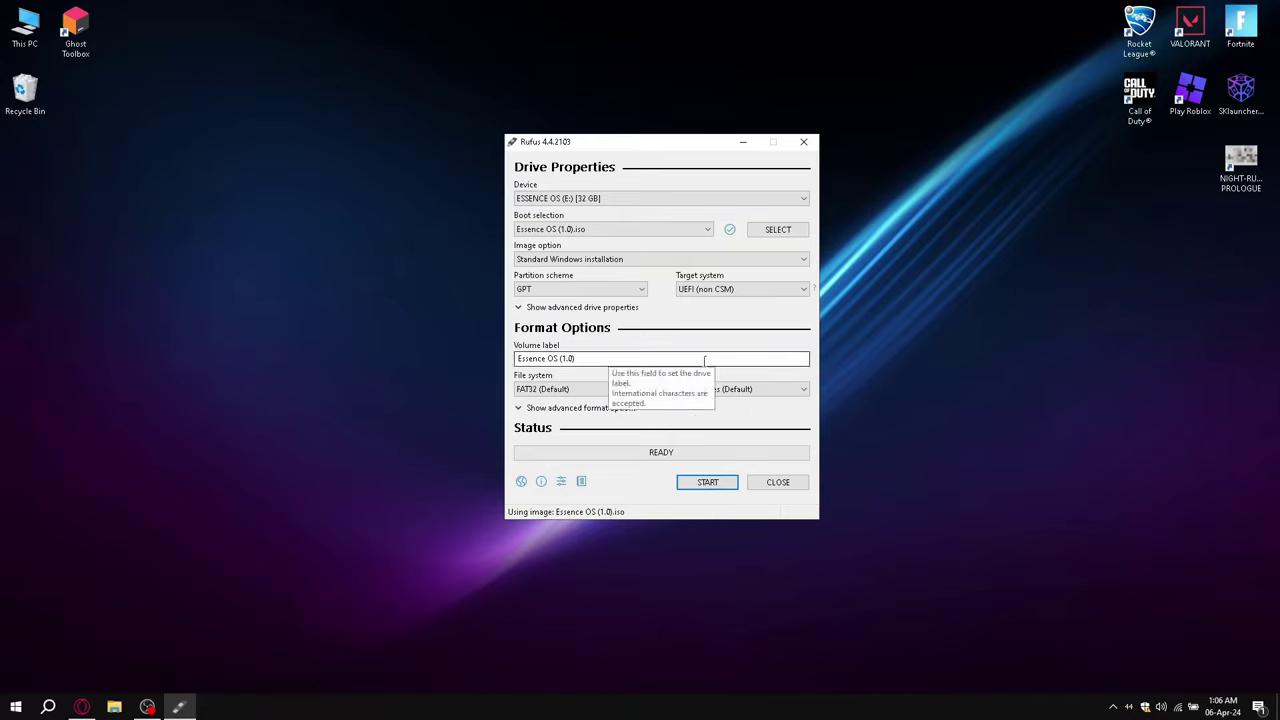
- Expand the advanced format options, start creating the bootable USB, and cancel at the Windows installation customization
left_click(614, 357)
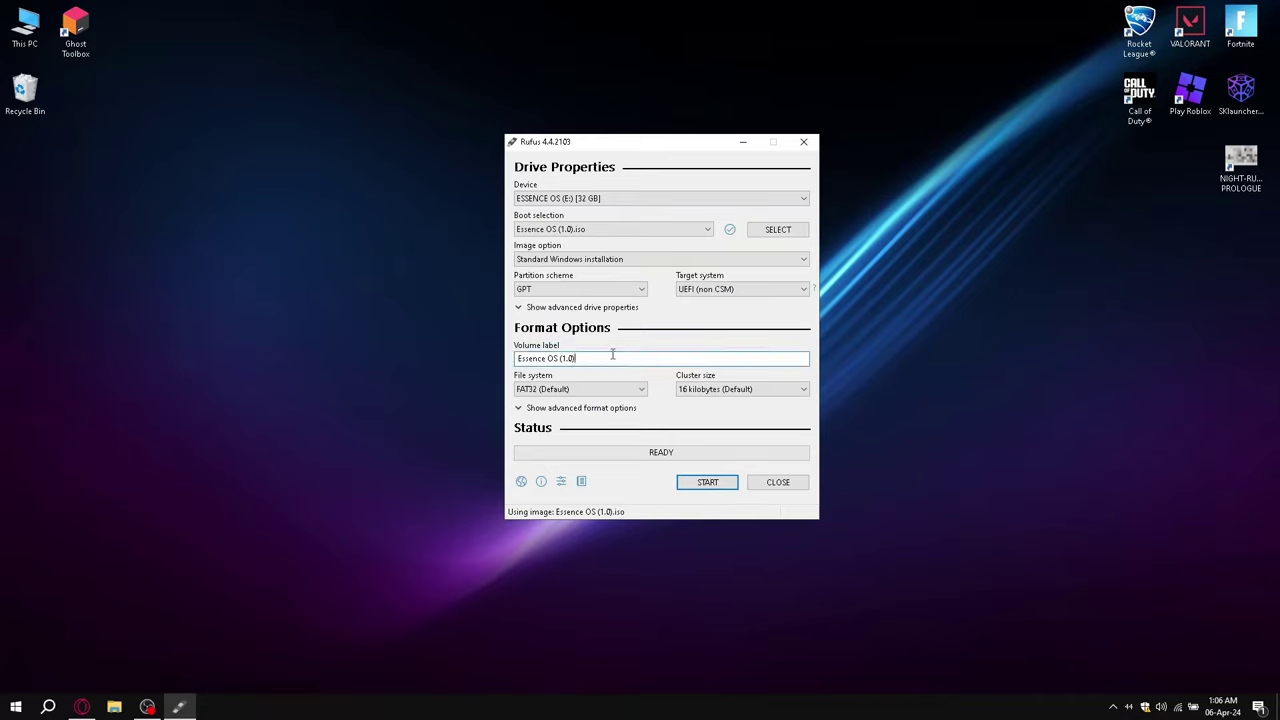
left_click(625, 409)
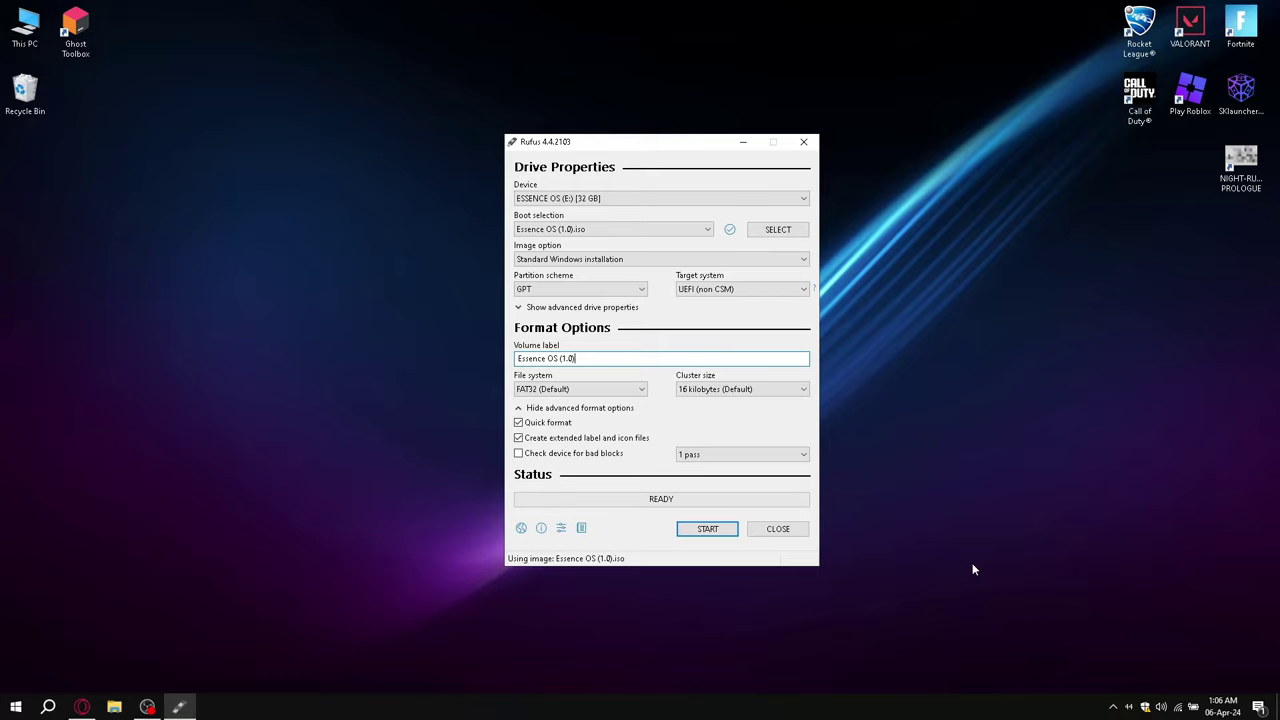
left_click(708, 535)
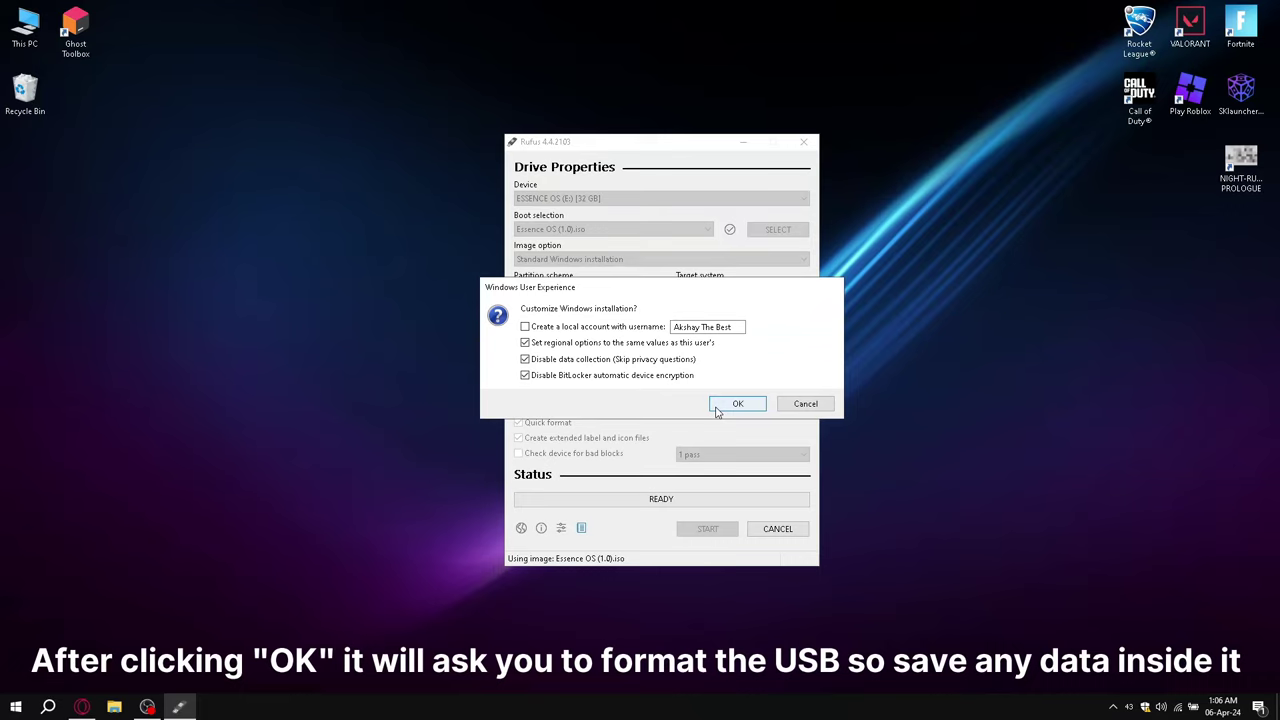
left_click(805, 404)
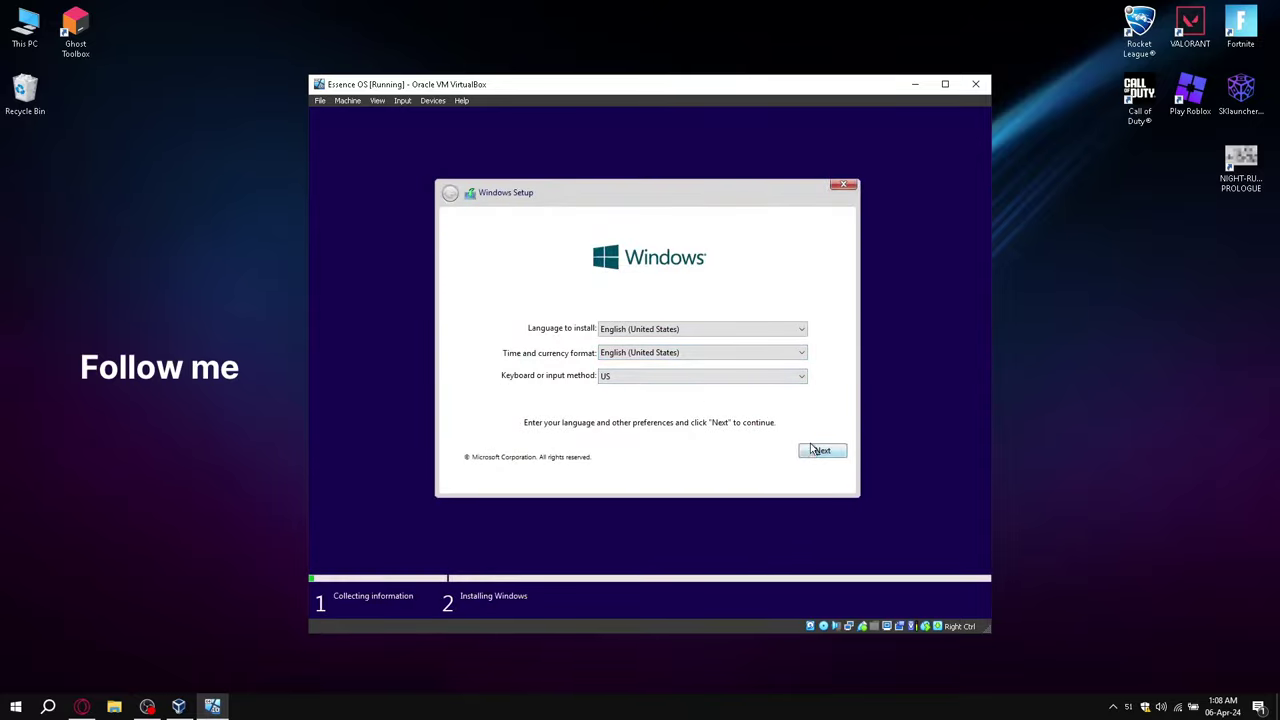
- In the VirtualBox Windows Setup, accept English (United States) with the US keyboard, and agree to the license terms
left_click(825, 457)
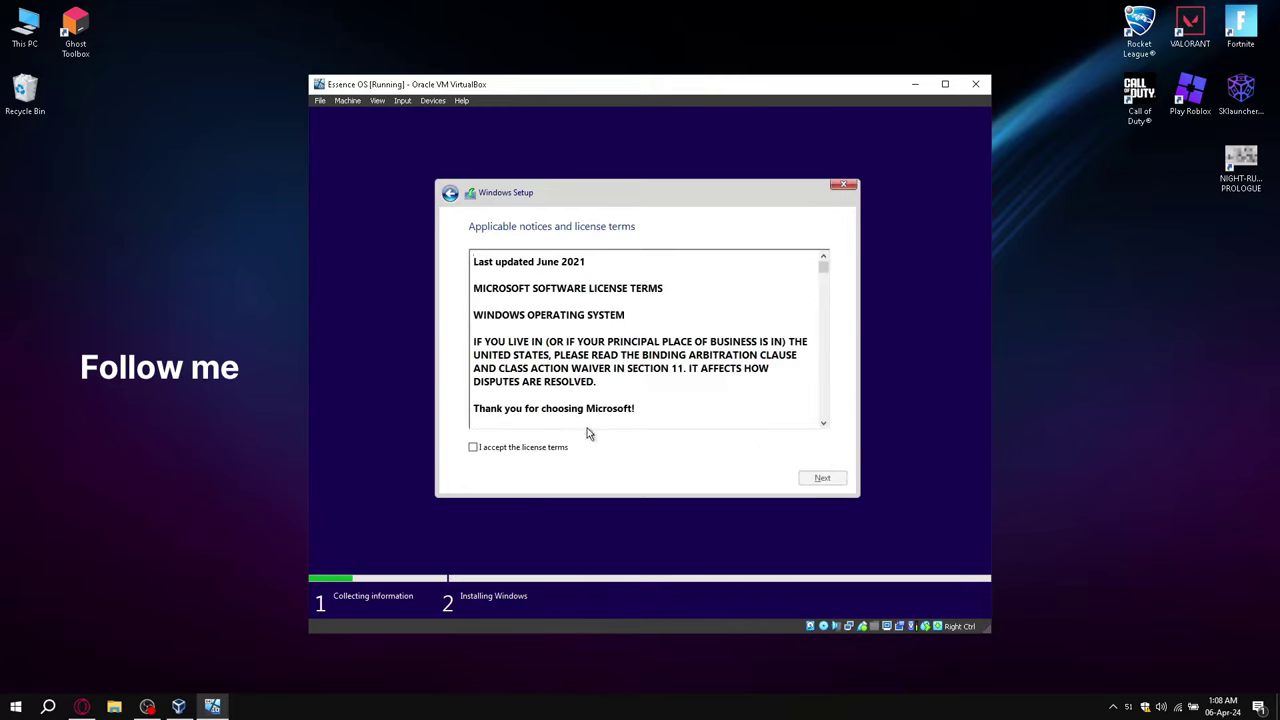
left_click(475, 449)
scroll(720, 390, "down", 5)
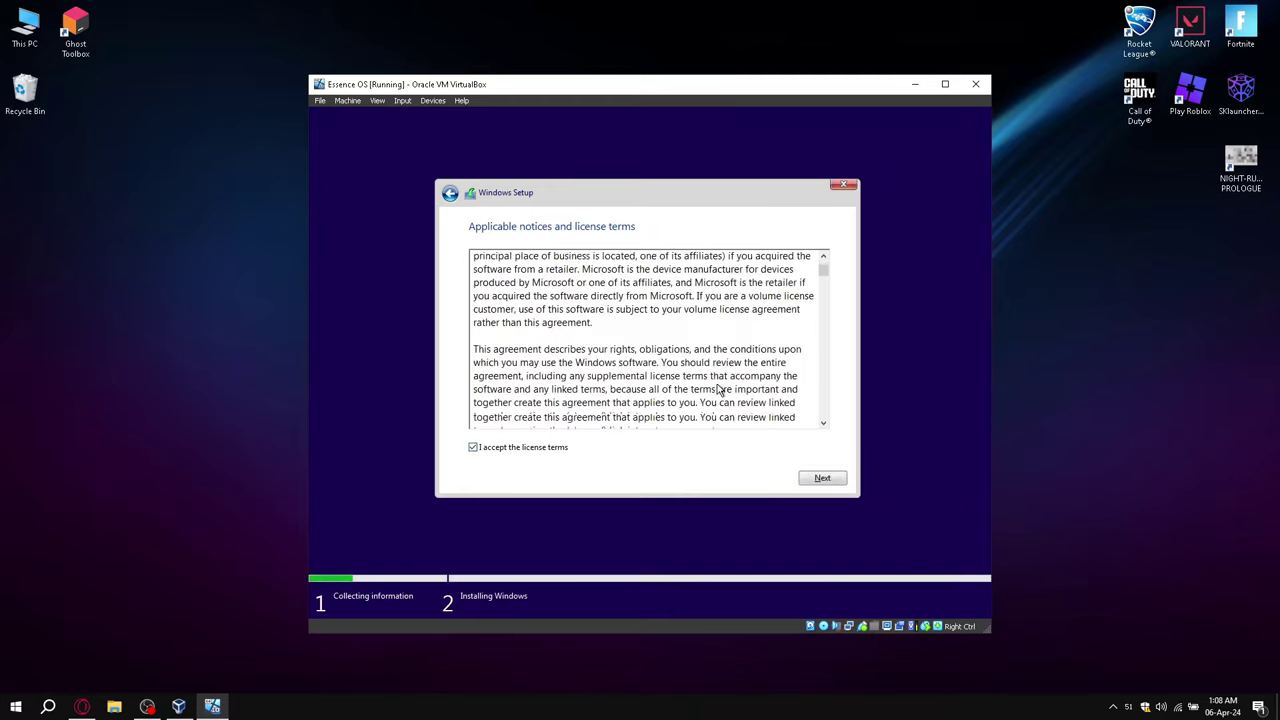
scroll(717, 390, "up", 4)
scroll(717, 390, "up", 2)
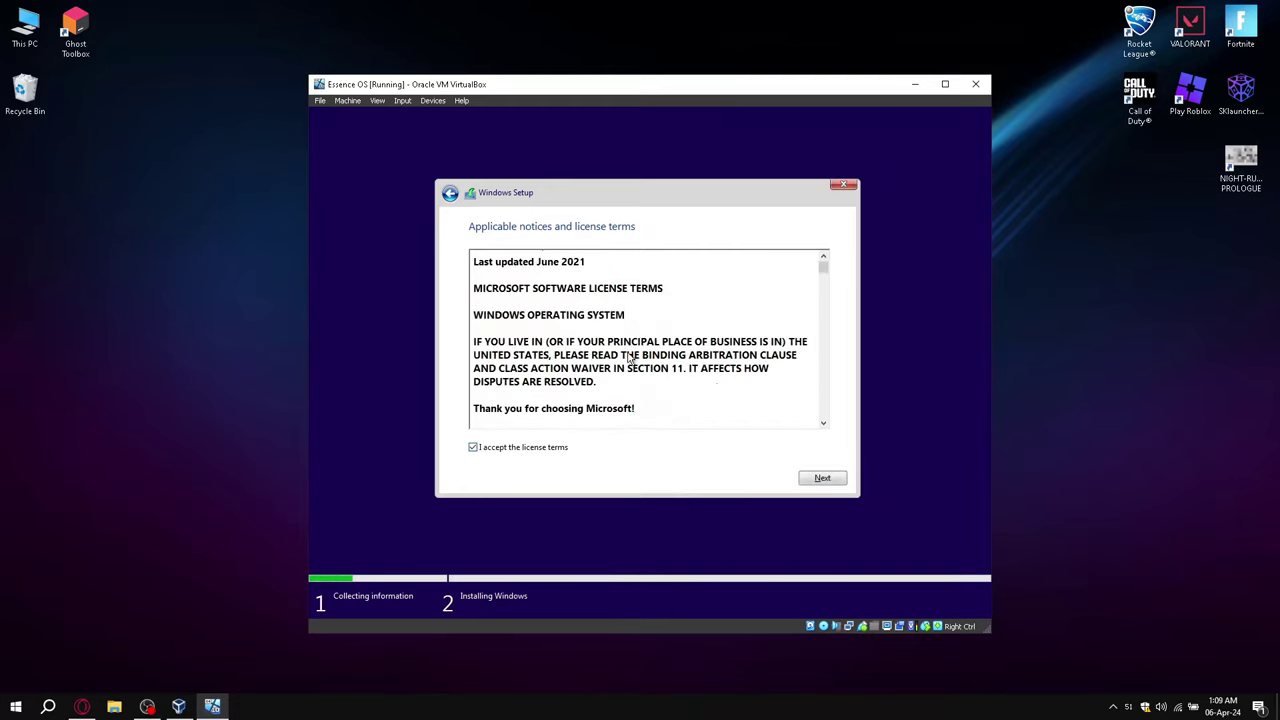
left_click(821, 479)
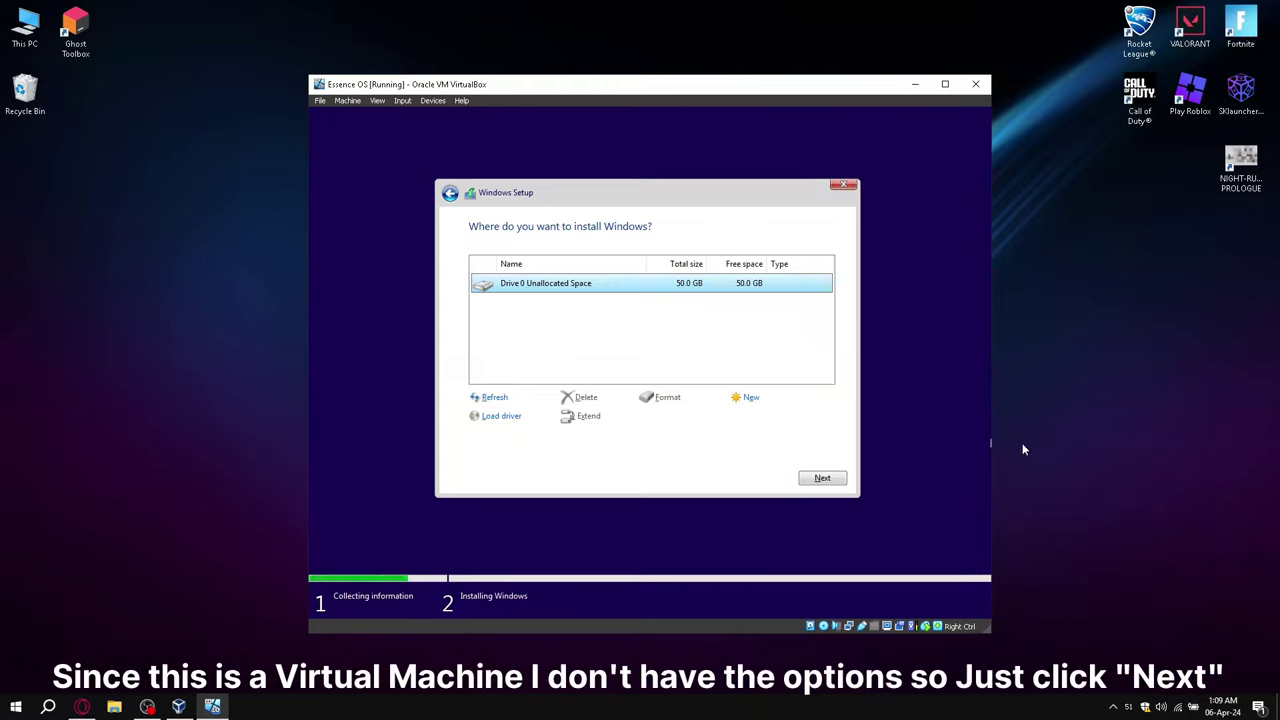
- Install Windows on Drive 0 Unallocated Space and restart the virtual machine without waiting for the countdown
left_click(820, 477)
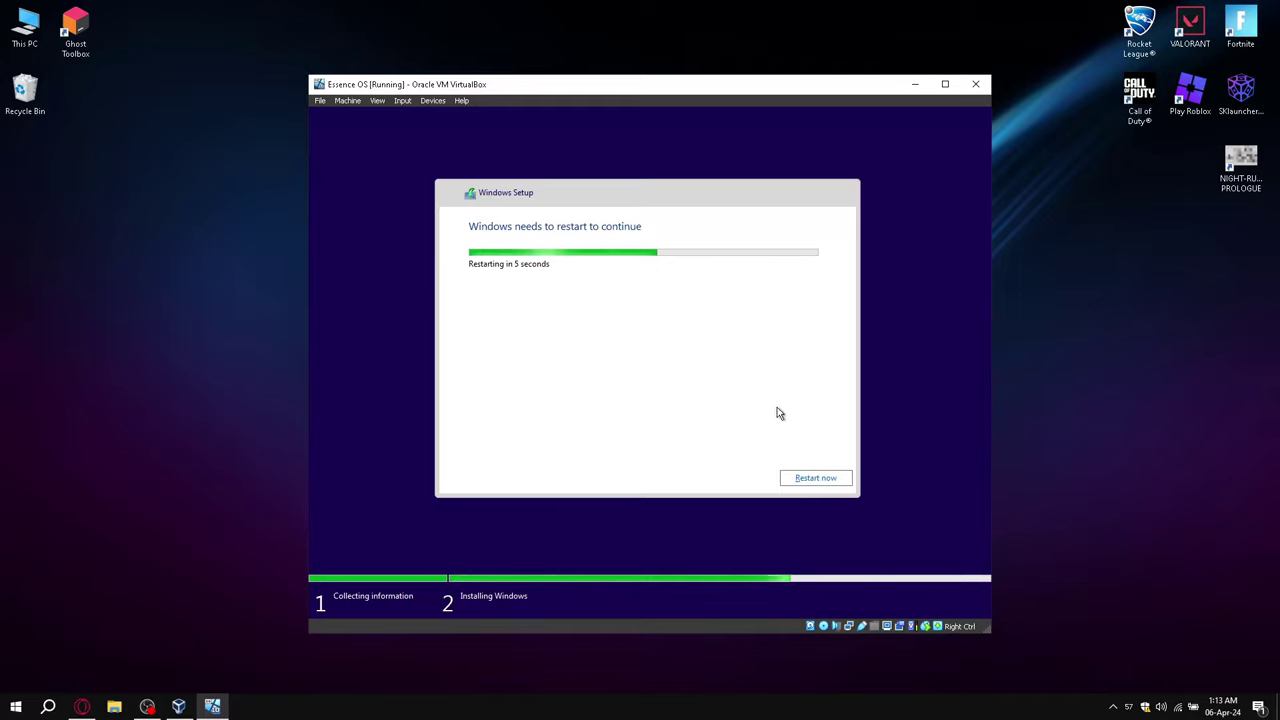
left_click(818, 477)
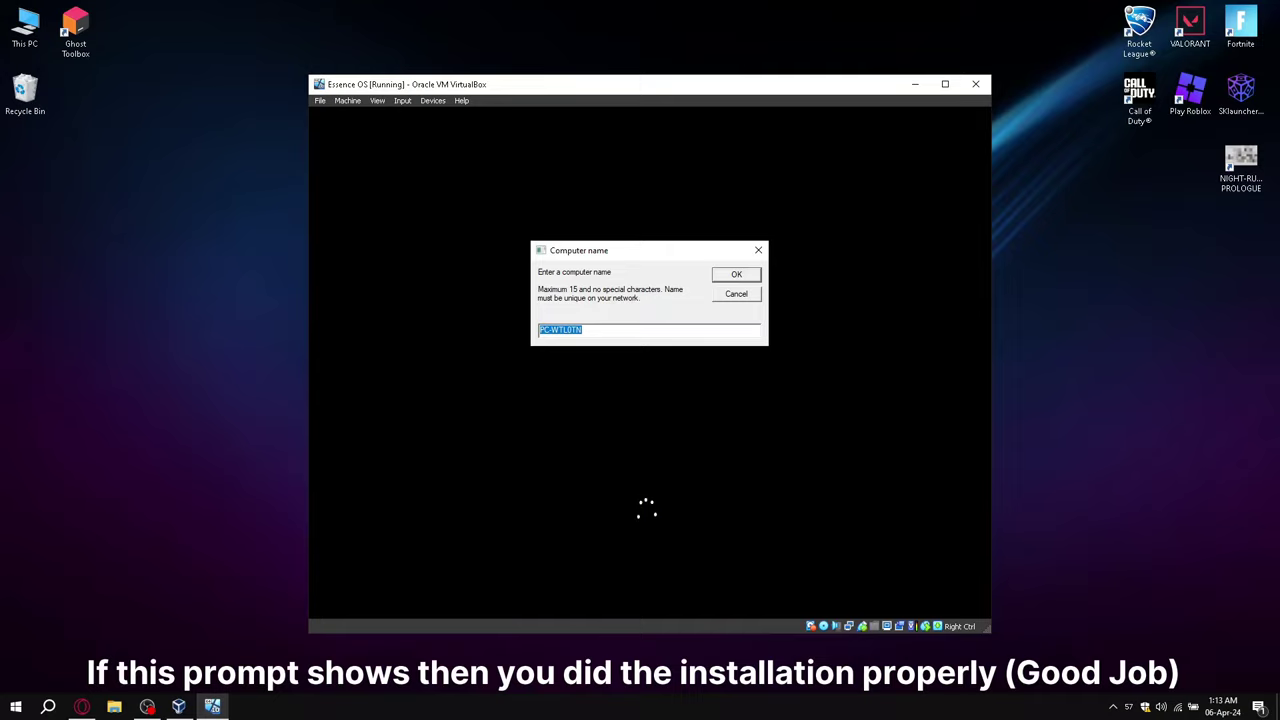
- Replace the suggested computer name with EssenceOS and confirm it
key("BackSpace")
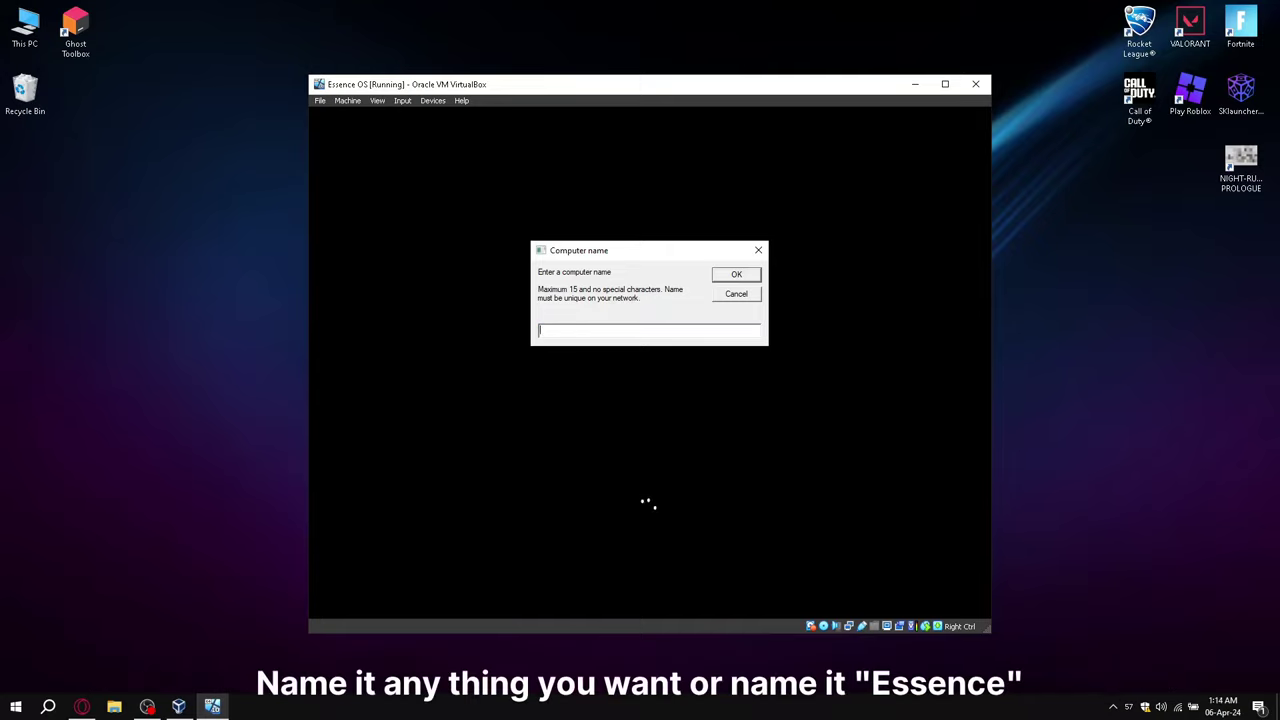
type("Esse")
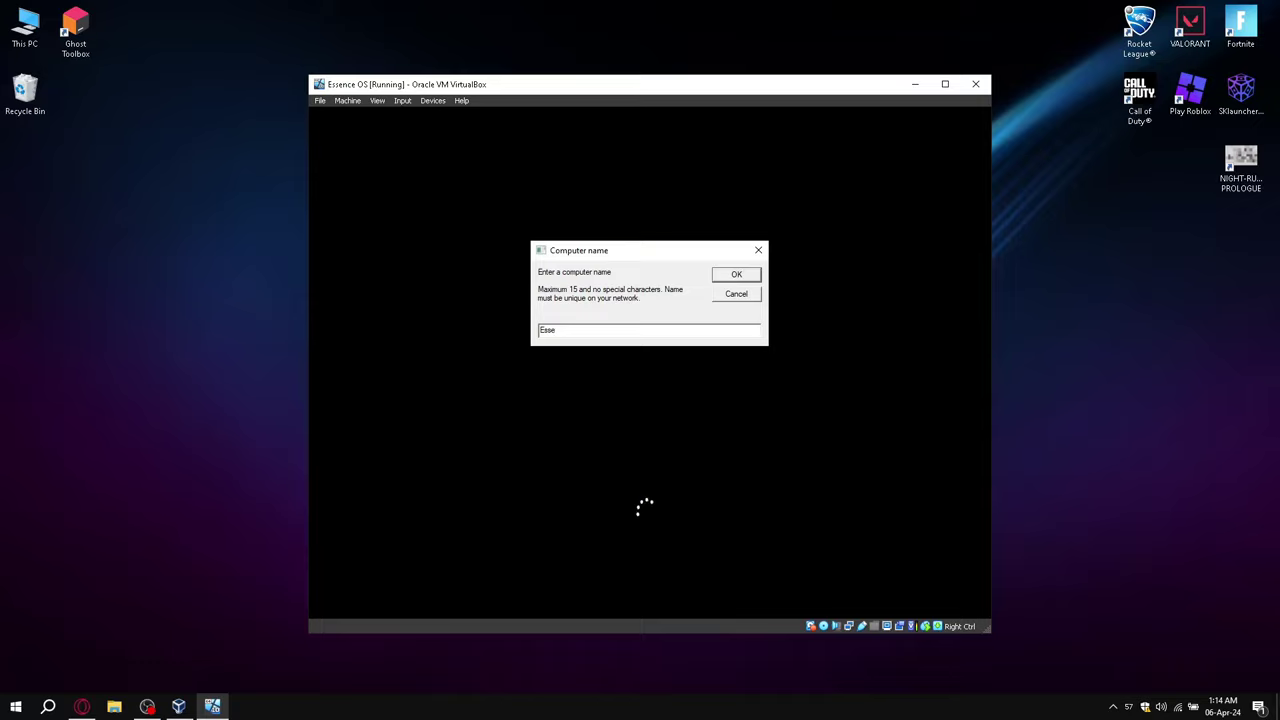
type("nceOS")
key("Return")
key("Return")
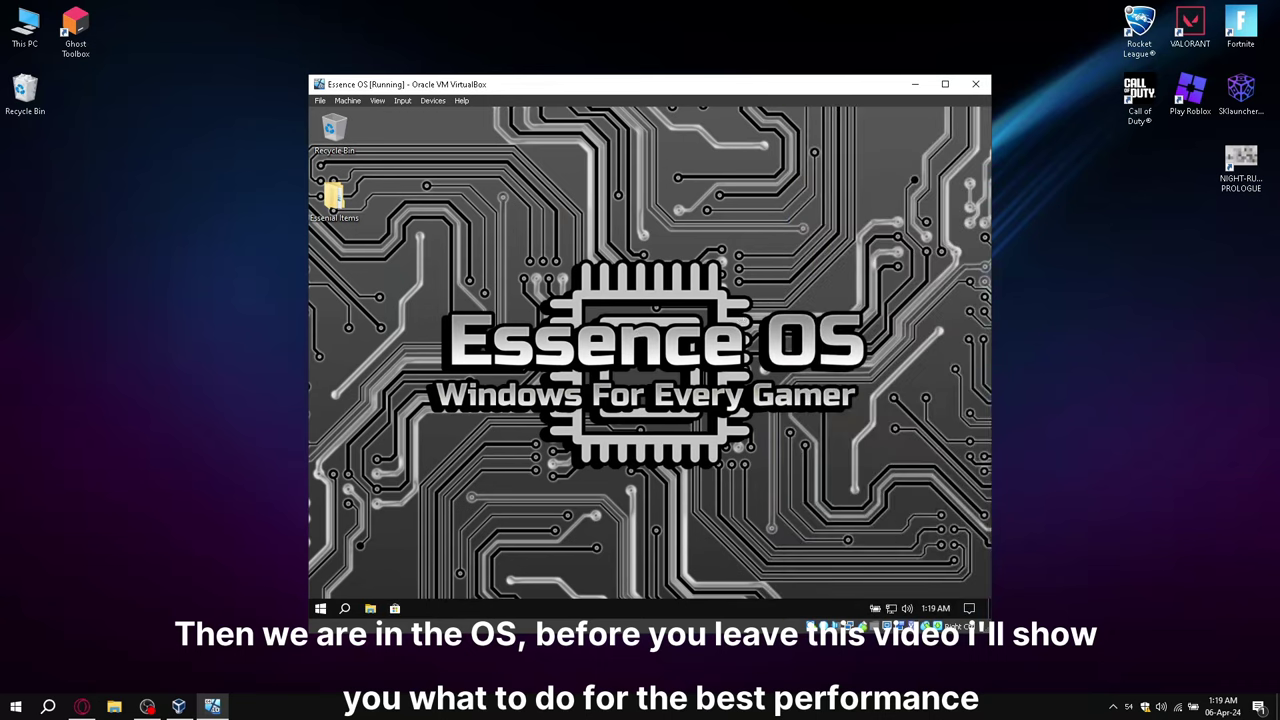
- Refresh the Essence OS desktop twice in the virtual machine
right_click(757, 288)
left_click(794, 328)
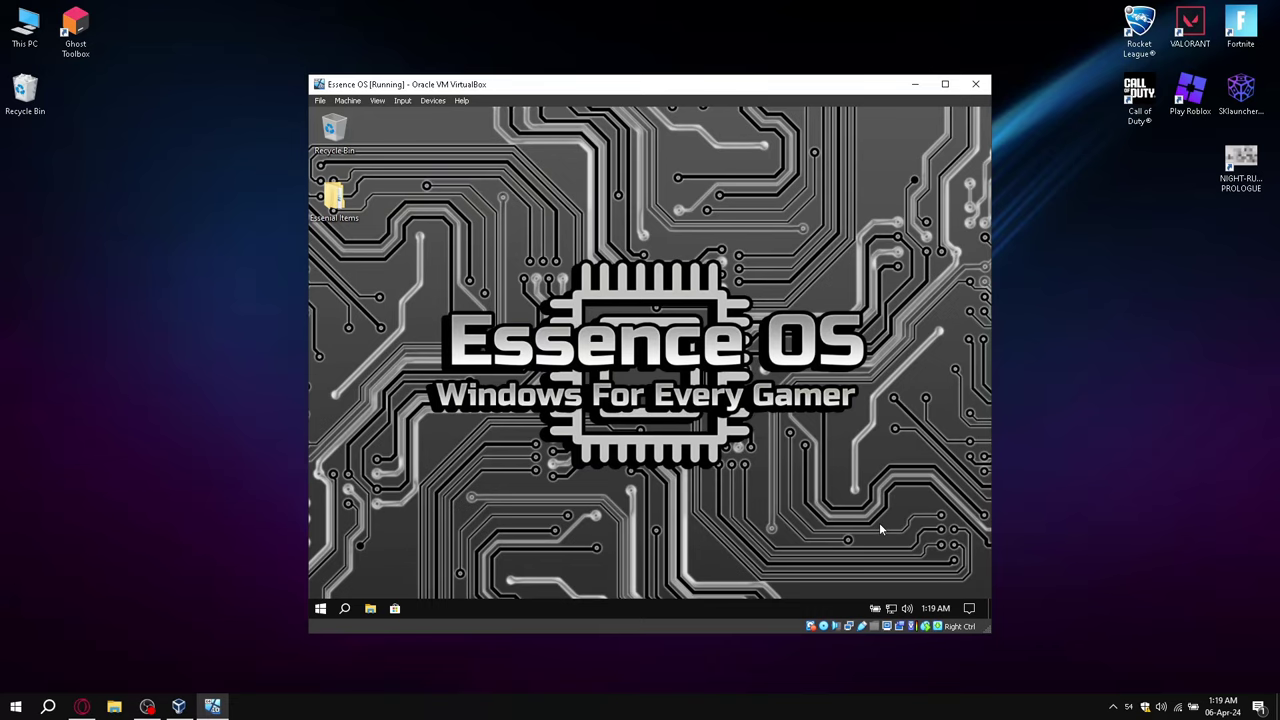
right_click(766, 348)
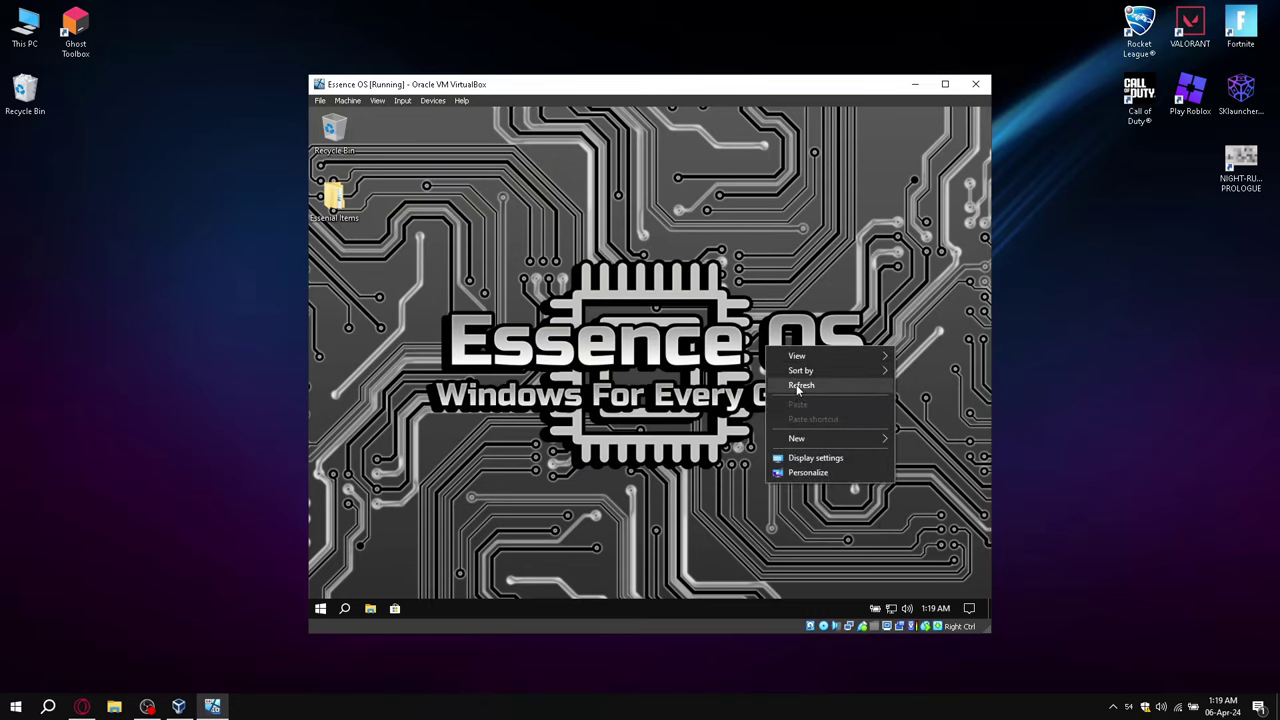
left_click(797, 386)
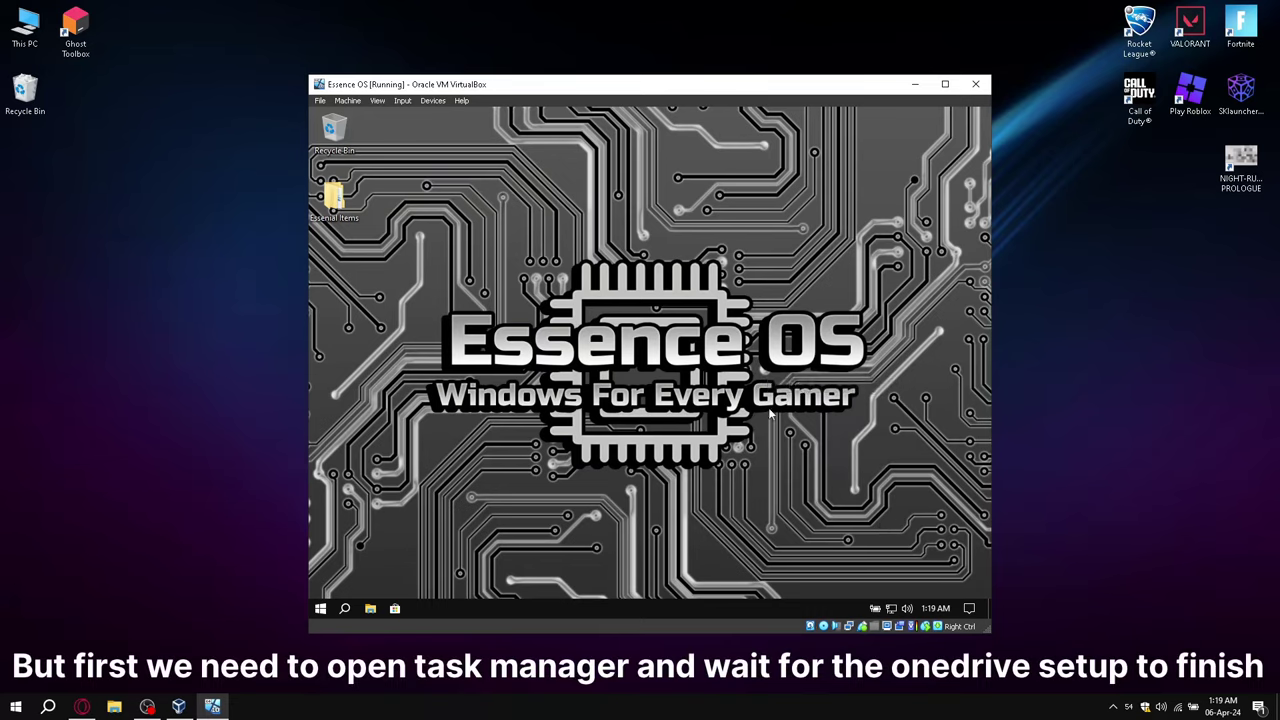
- Open Task Manager in the virtual machine, expand it to the detailed view, and move its window nearer the desktop's centre
right_click(697, 609)
left_click(740, 538)
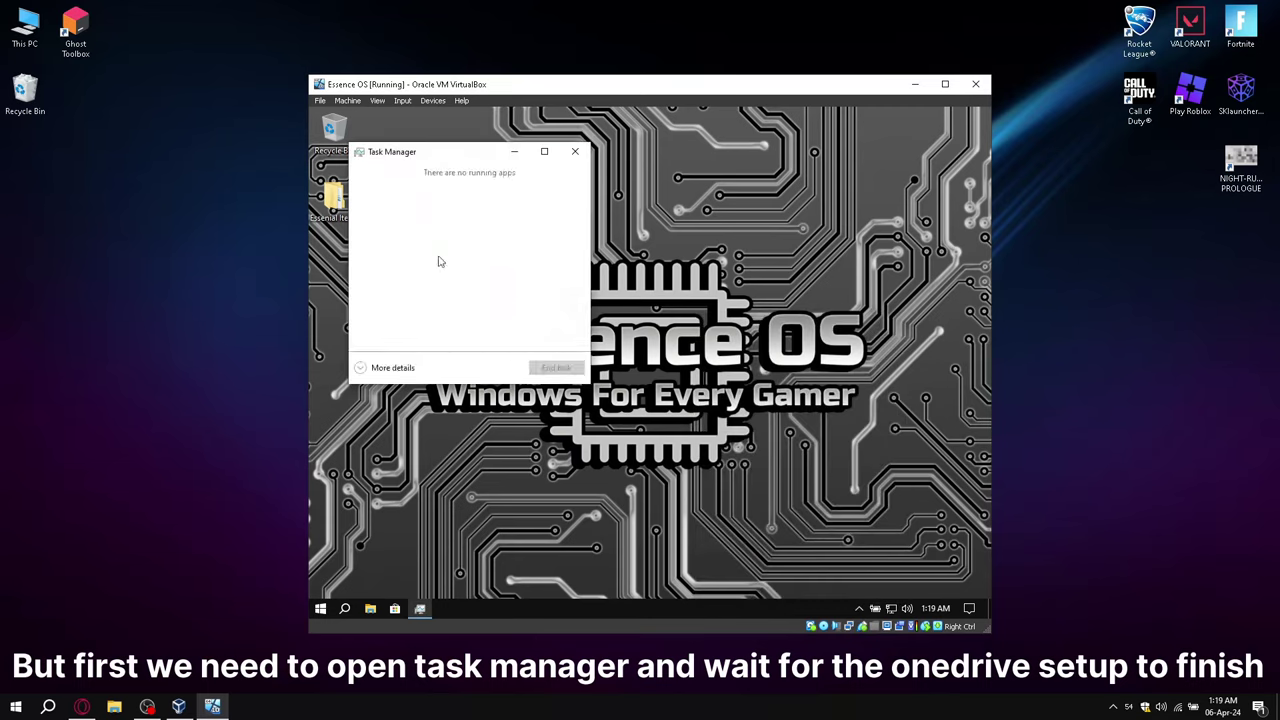
left_click(392, 367)
left_click_drag(451, 161, 586, 187)
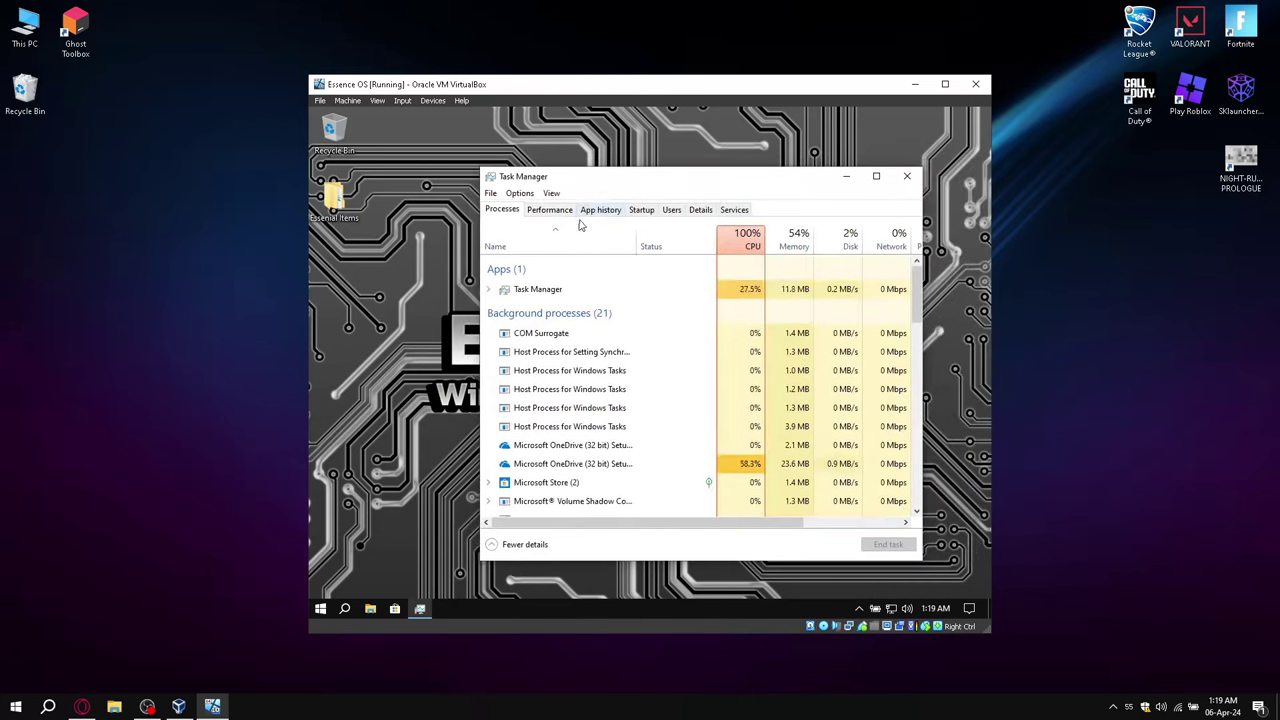
- Examine the running processes and CPU performance in the virtual machine's Task Manager, then close it
scroll(660, 390, "down", 1)
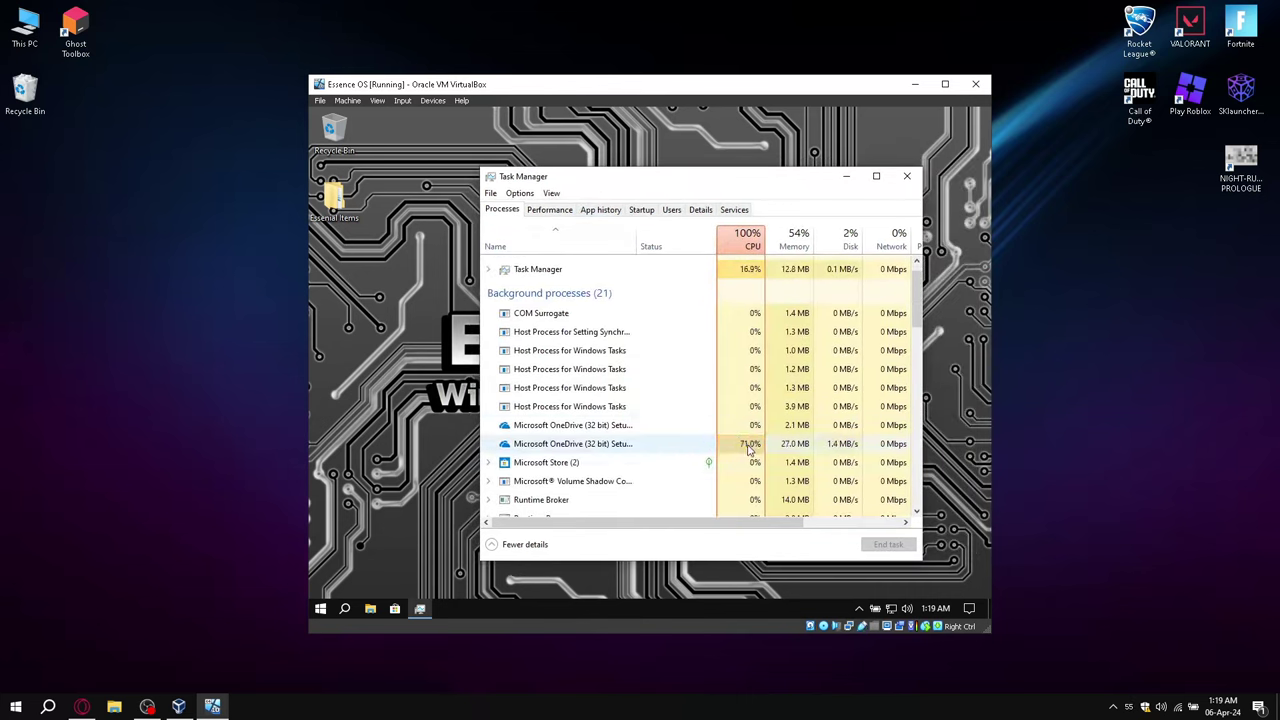
left_click(545, 210)
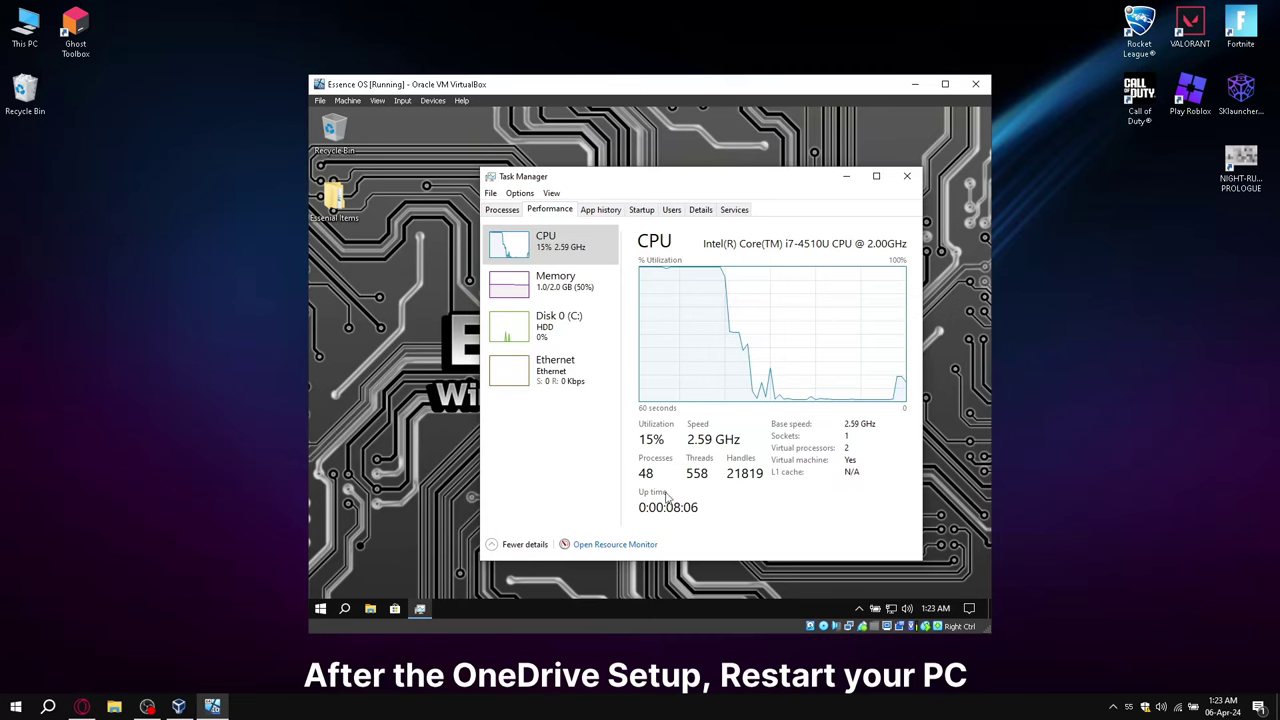
left_click(501, 211)
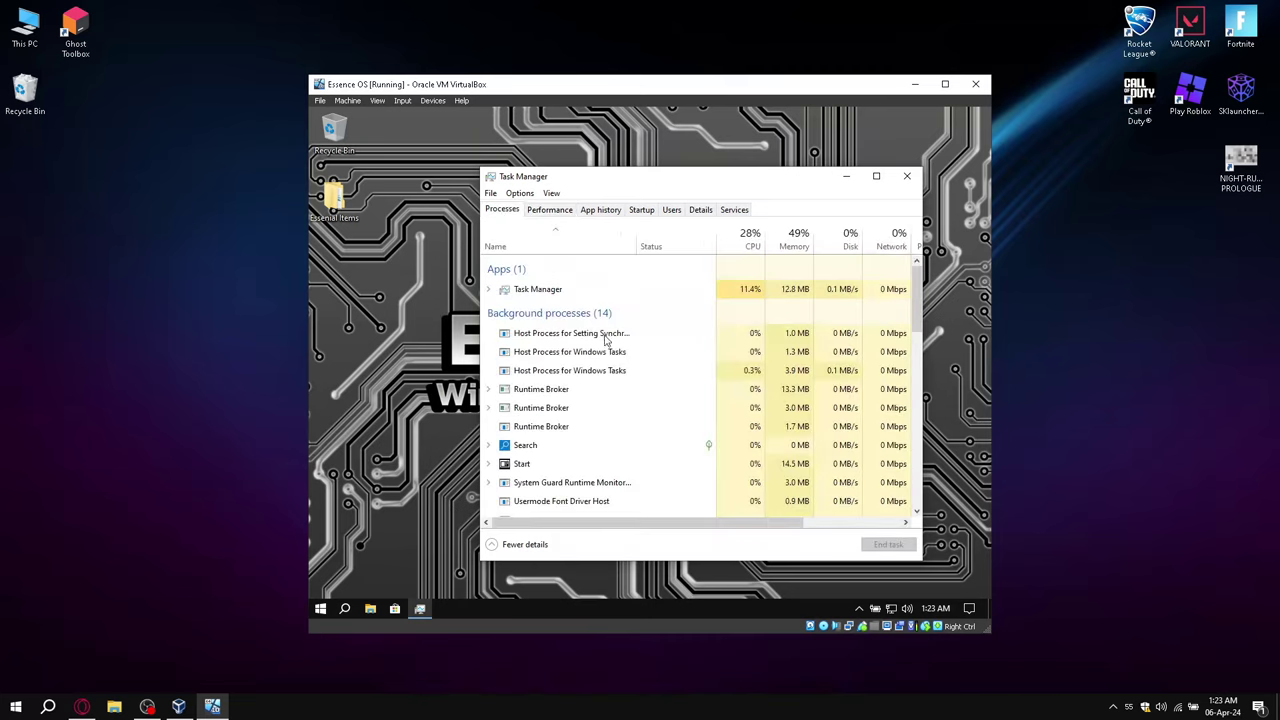
scroll(588, 462, "down", 1)
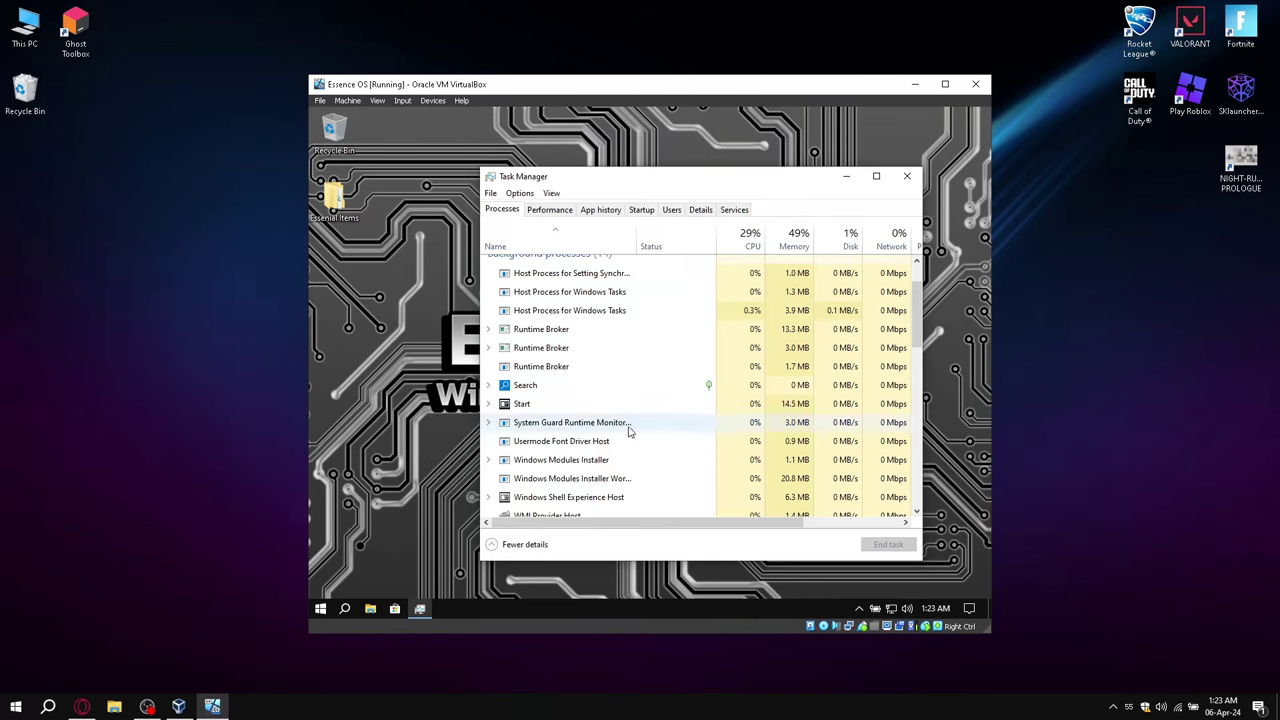
scroll(628, 423, "up", 2)
left_click(906, 176)
- Refresh the Essence OS desktop and restart the virtual machine from within Windows
right_click(720, 233)
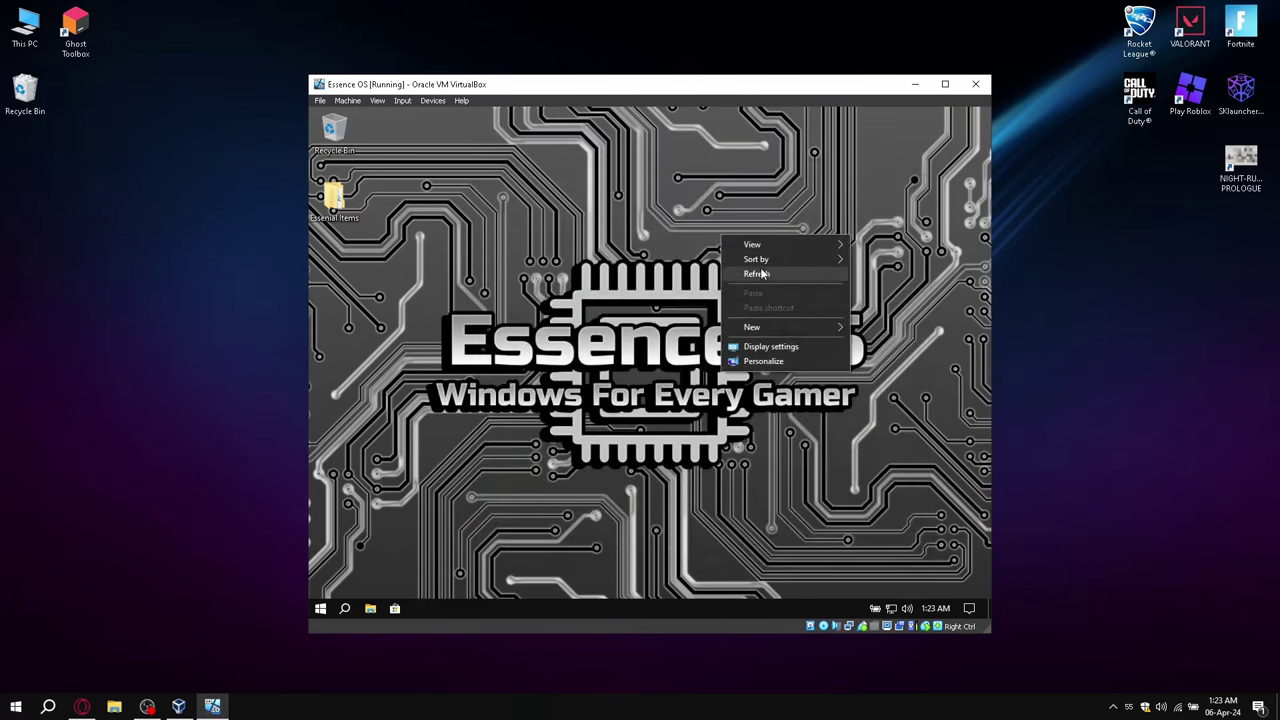
left_click(762, 275)
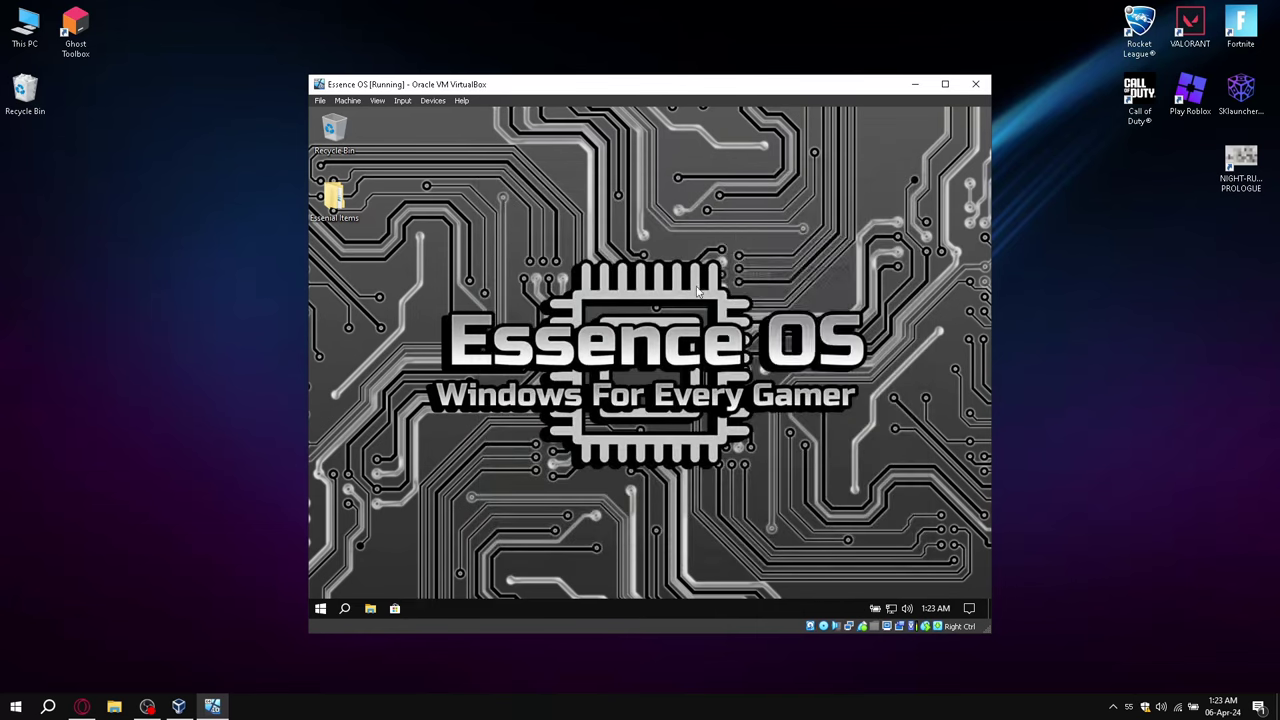
left_click(320, 608)
left_click(325, 583)
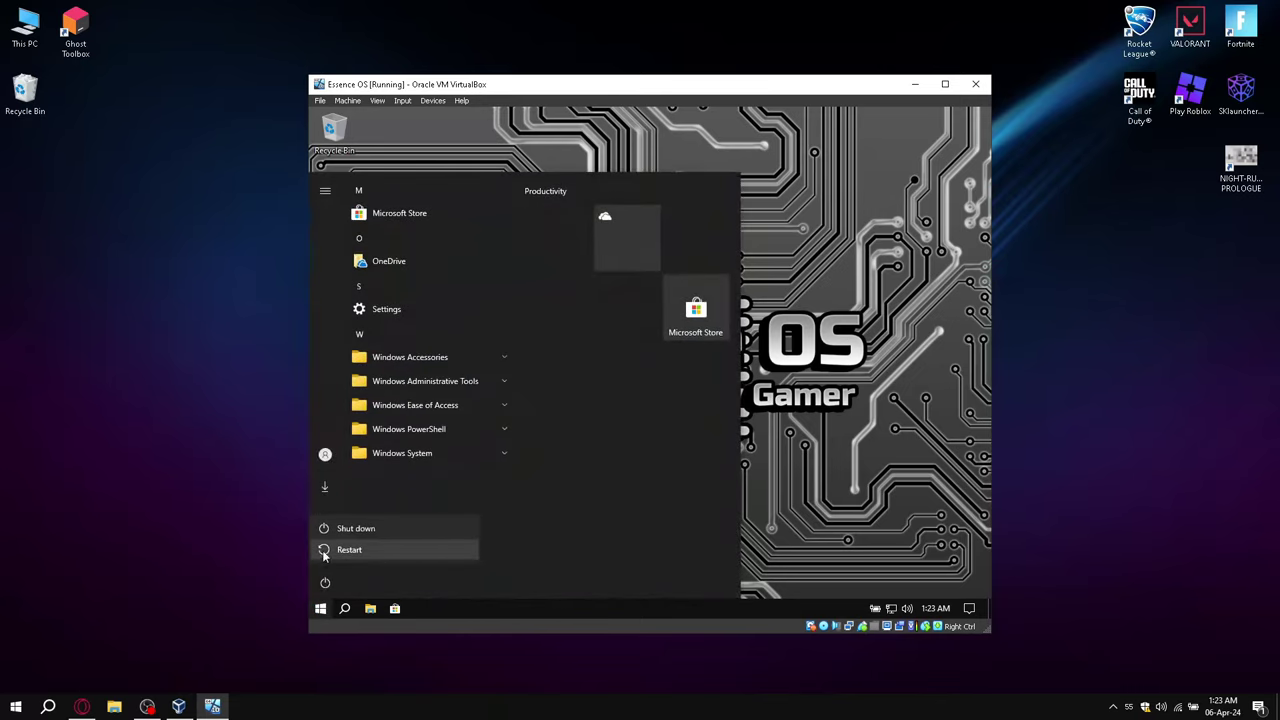
key("Escape")
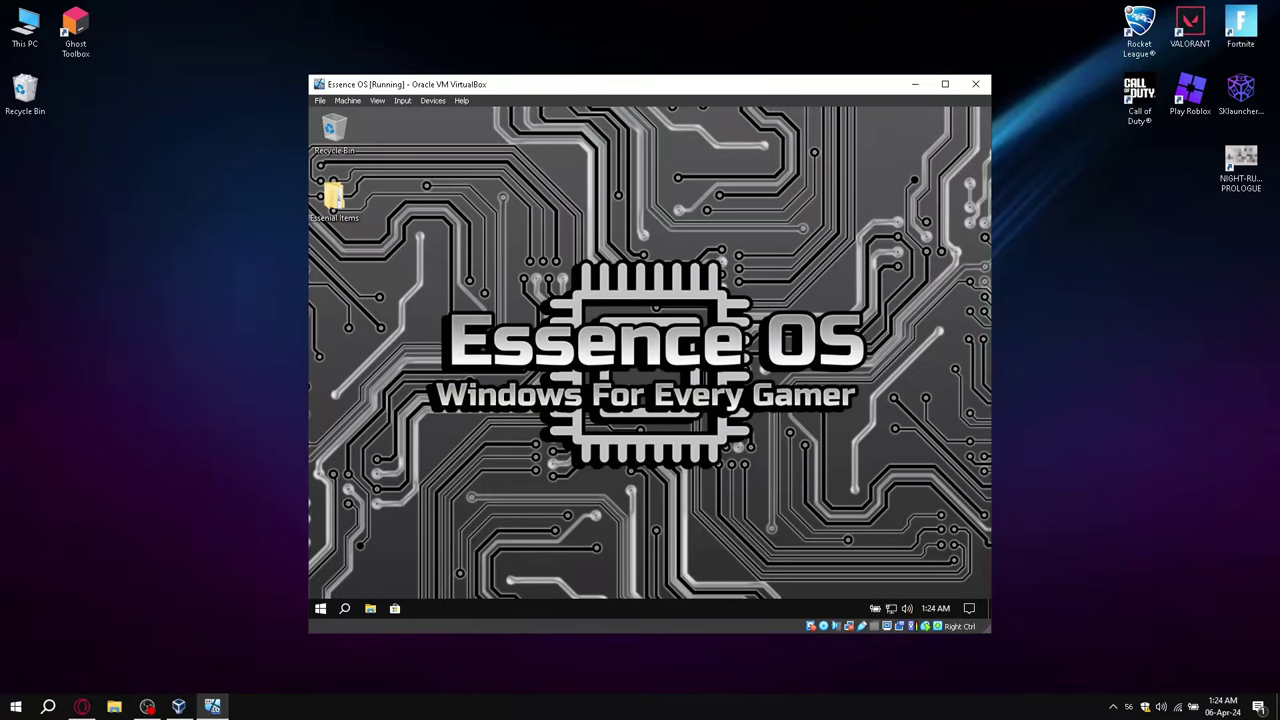
- Refresh the Essence OS desktop twice after the restart
right_click(884, 400)
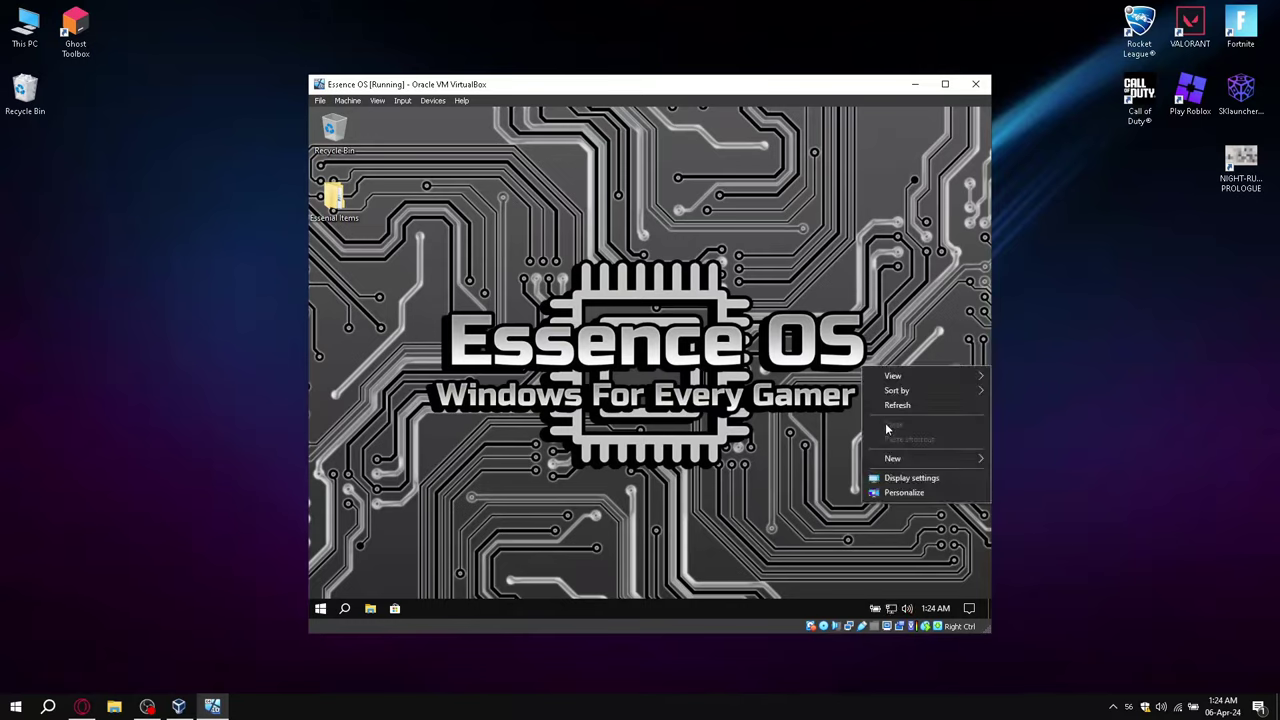
left_click(887, 414)
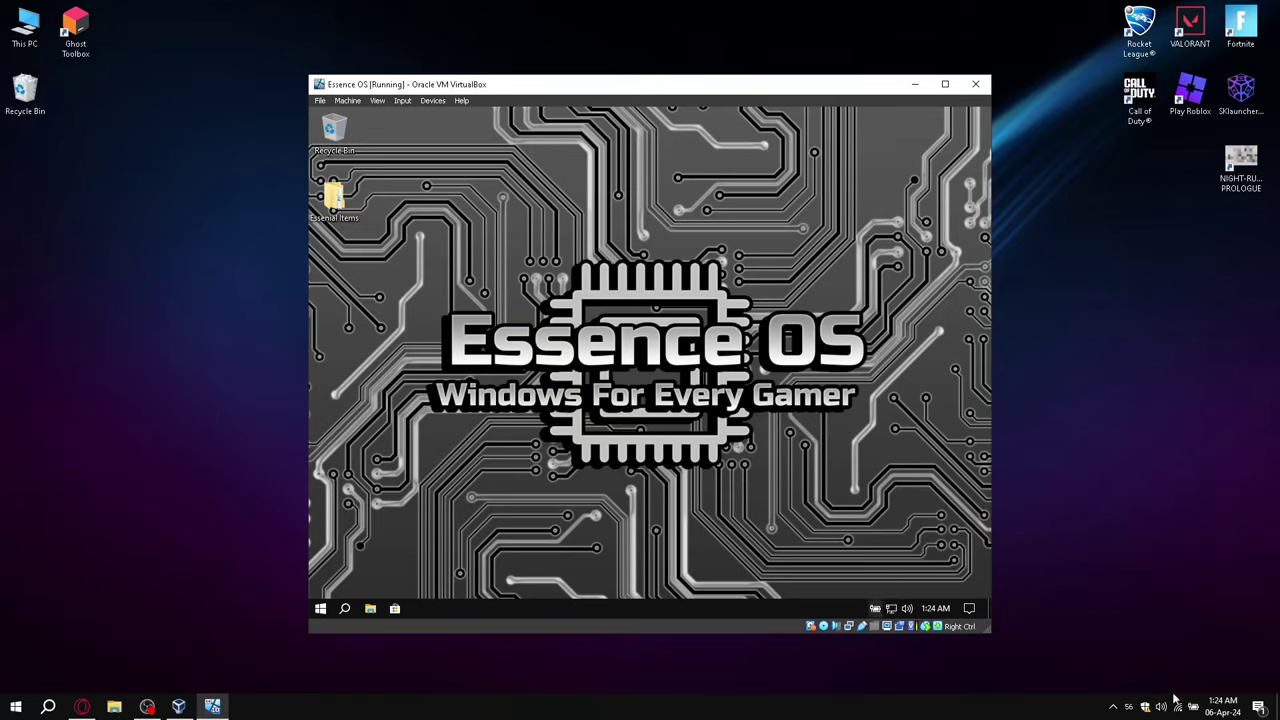
right_click(573, 318)
left_click(628, 362)
- Examine which apps Essence OS includes under Windows Accessories and Windows Administrative Tools
left_click(321, 608)
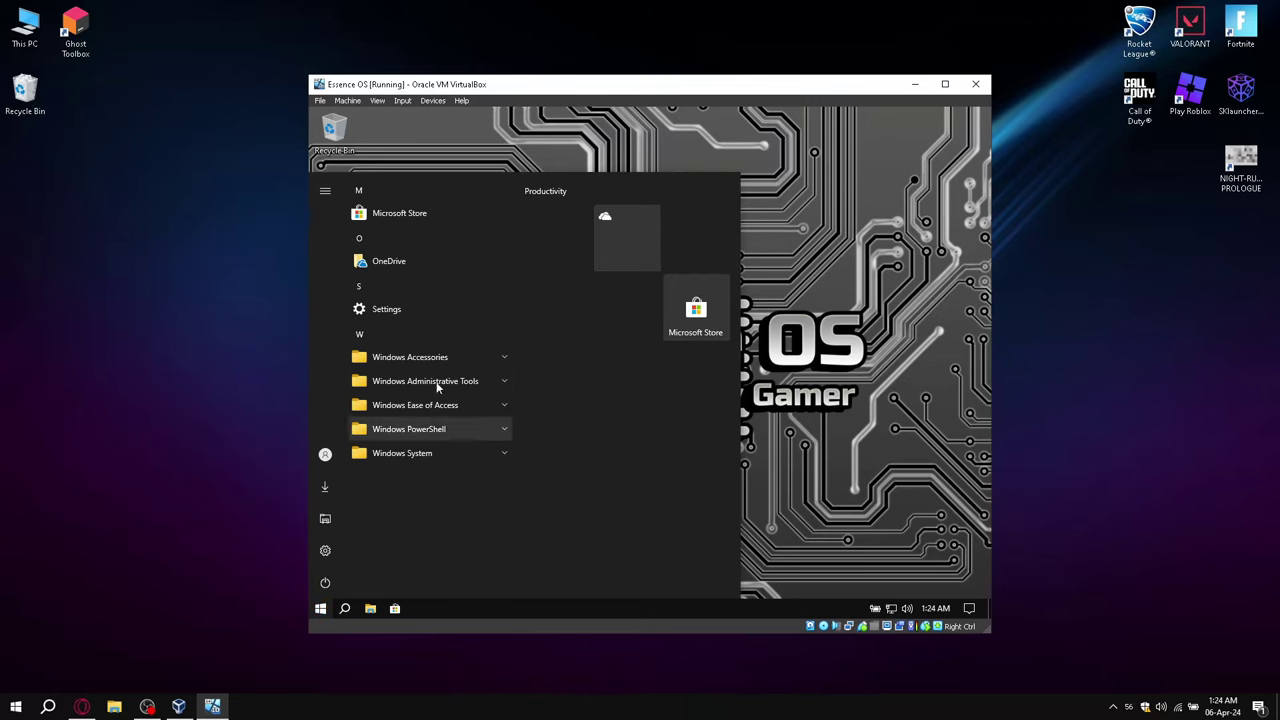
left_click(320, 606)
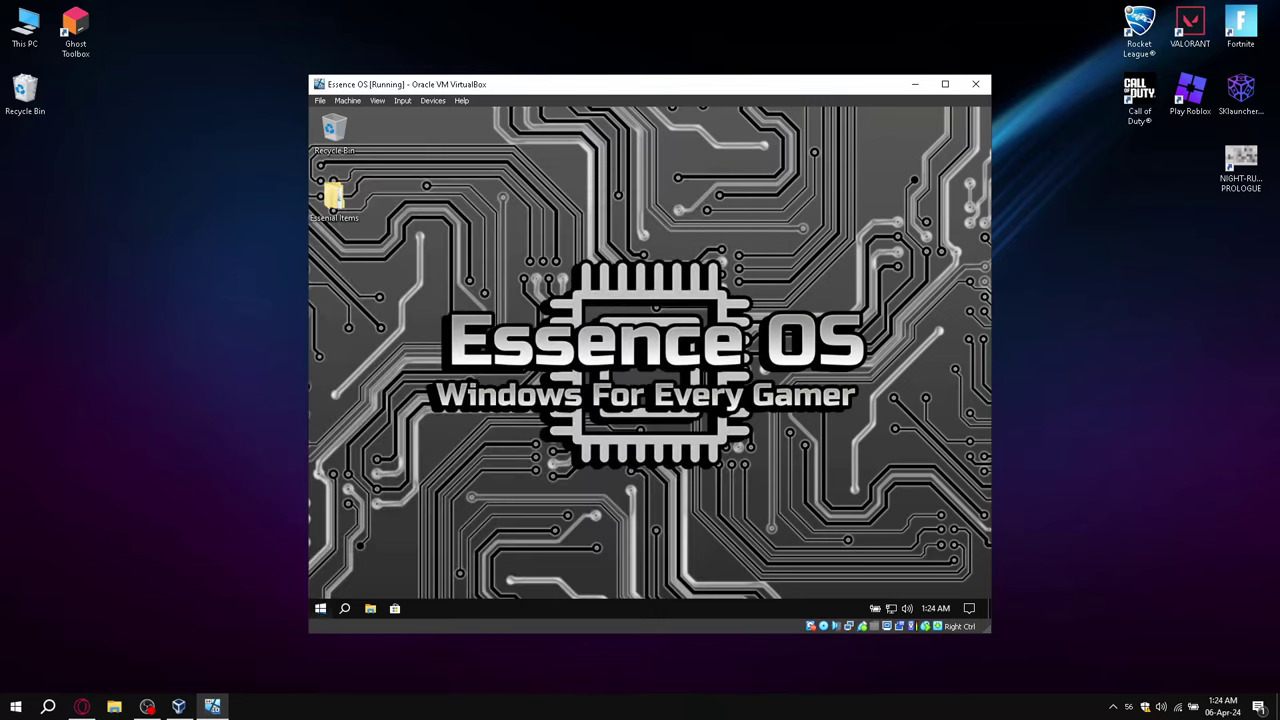
left_click(320, 608)
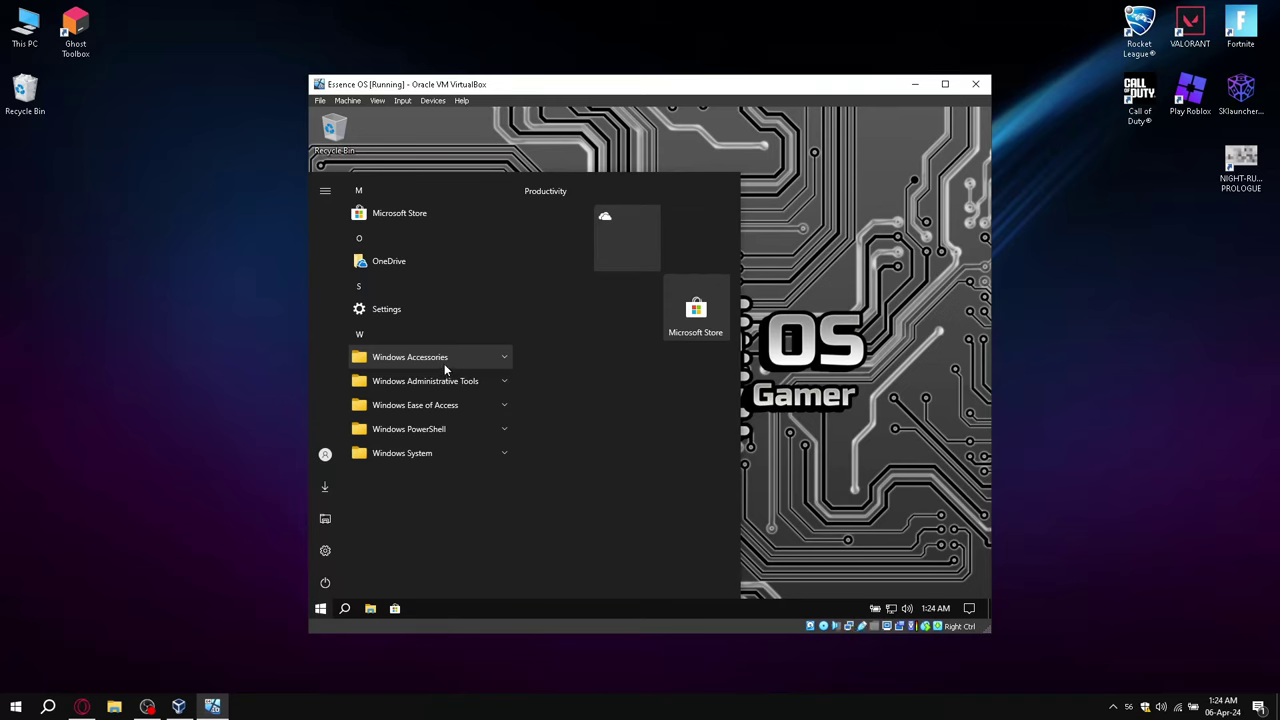
left_click(445, 363)
left_click(420, 458)
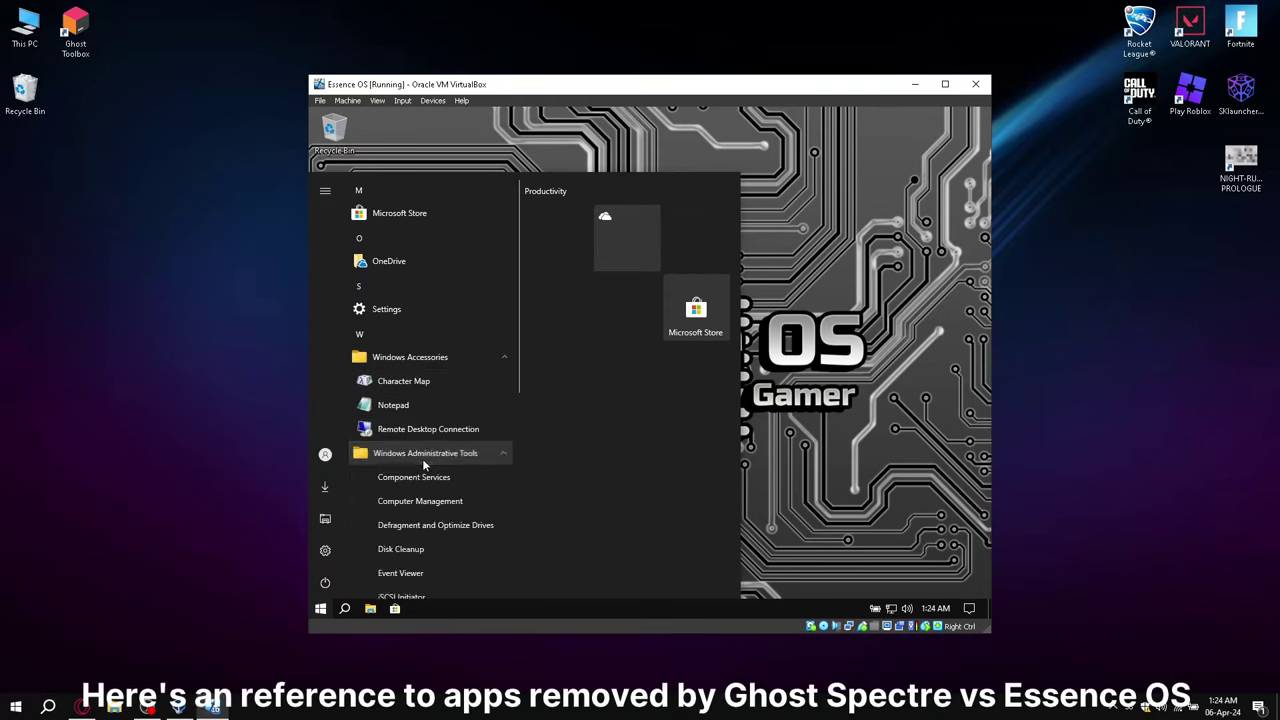
scroll(423, 463, "down", 2)
scroll(390, 398, "up", 1)
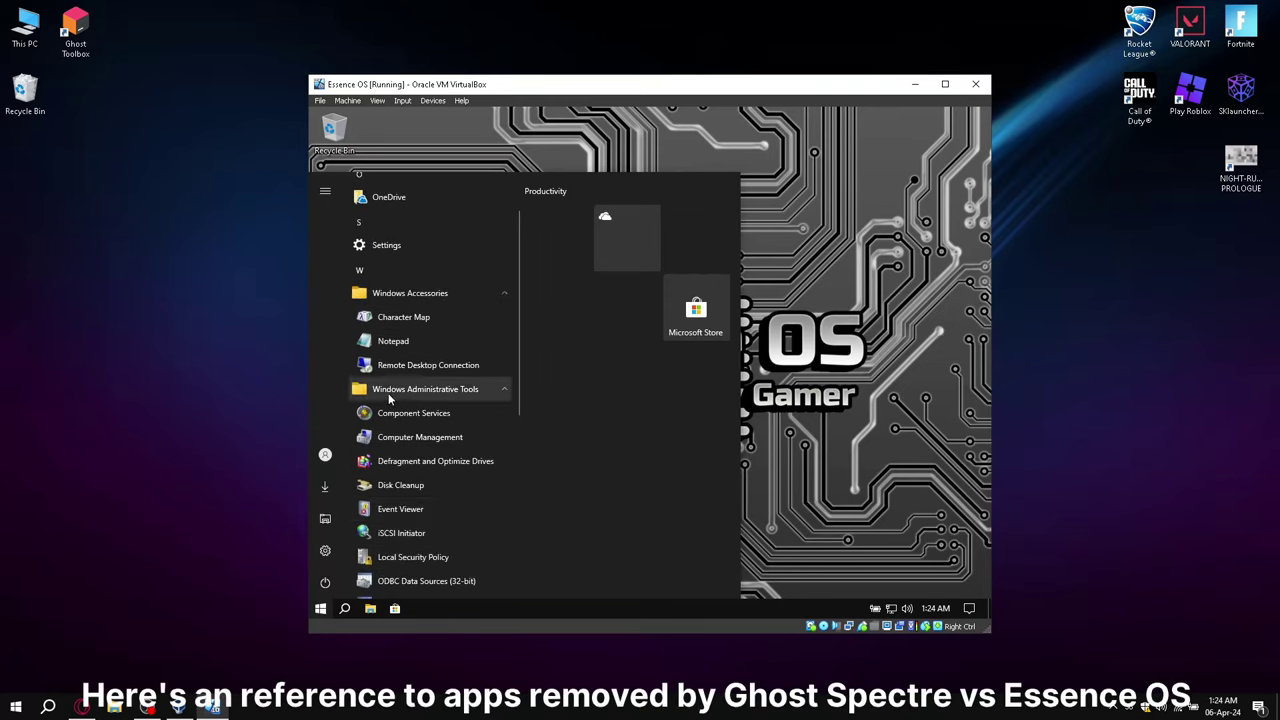
- Examine the host computer's Windows Accessories apps for comparison, and return to the virtual machine
left_click(16, 707)
scroll(119, 601, "down", 5)
scroll(119, 601, "down", 3)
left_click(100, 420)
scroll(115, 500, "down", 2)
scroll(128, 463, "up", 1)
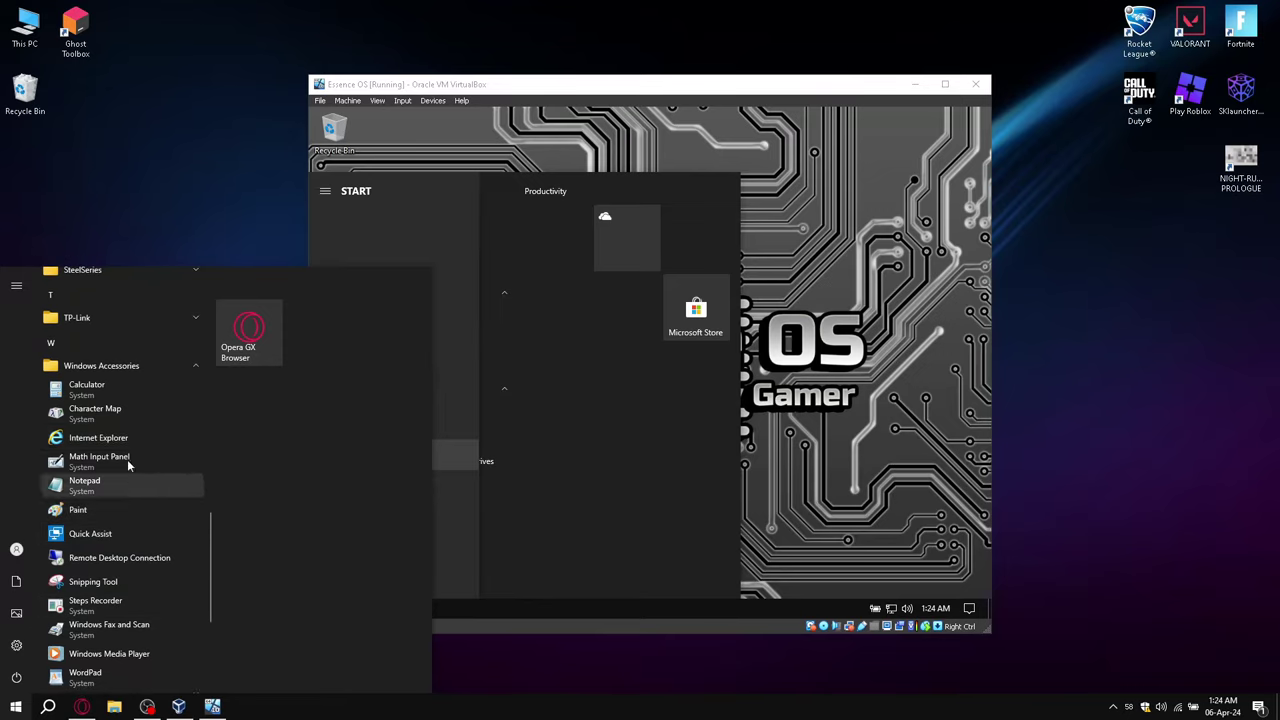
left_click(629, 418)
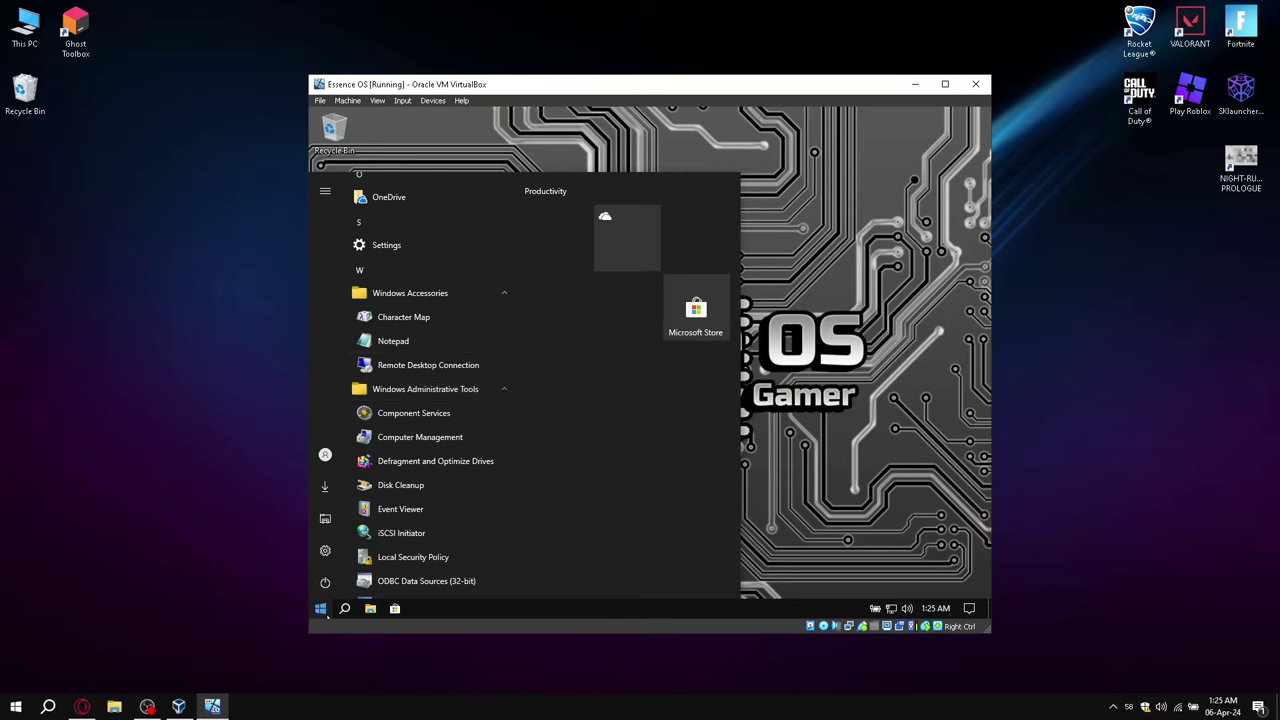
- Refresh the virtual machine's desktop and open the Apps folder inside Essenial Items
left_click(638, 373)
right_click(638, 373)
left_click(652, 409)
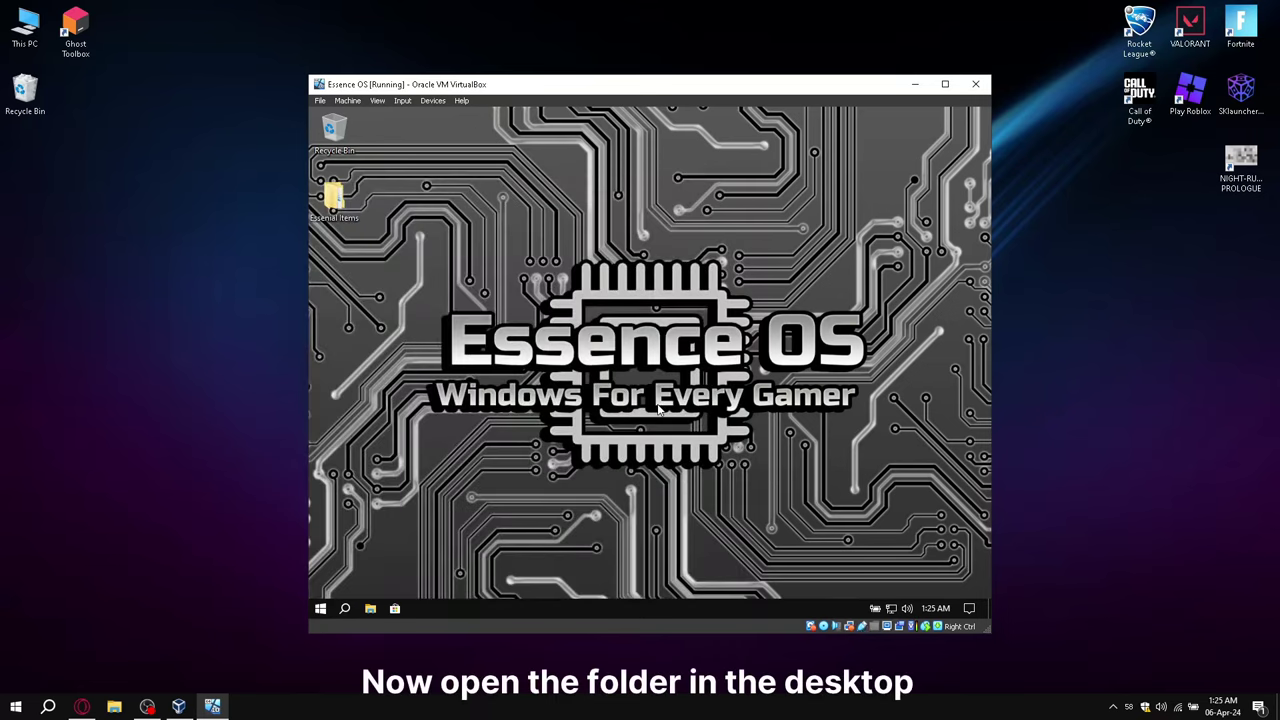
double_click(336, 198)
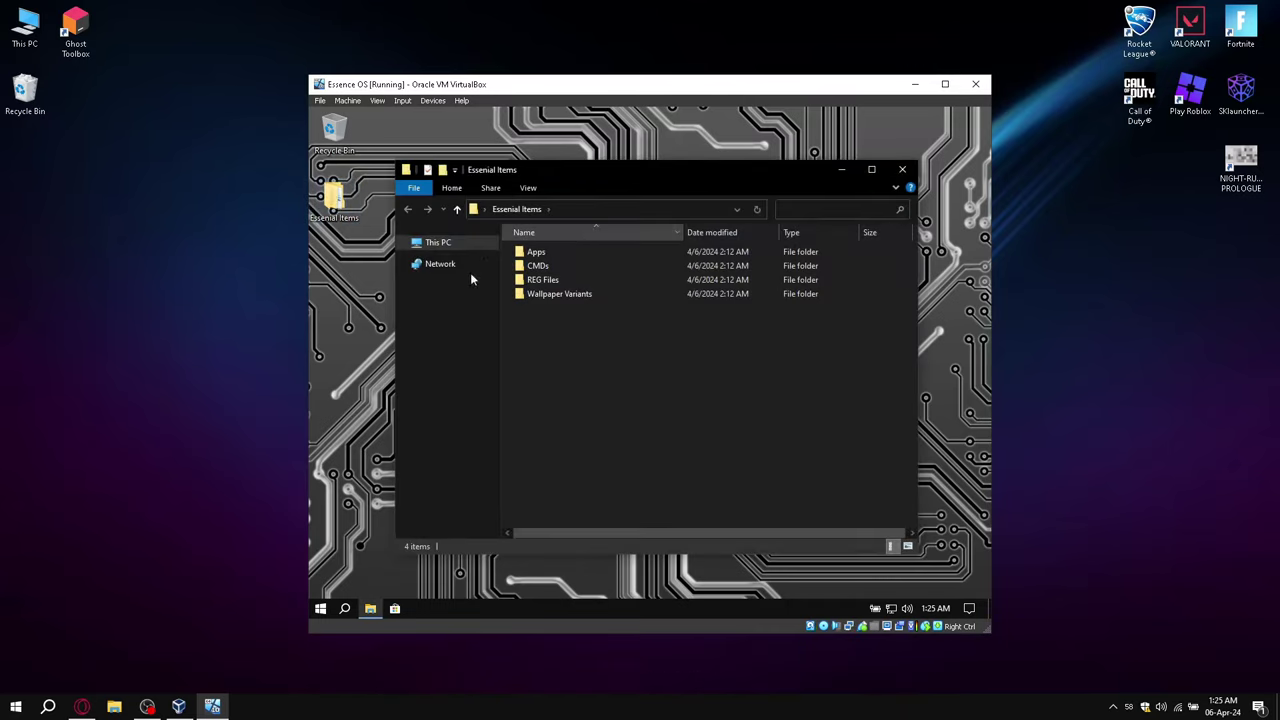
double_click(556, 251)
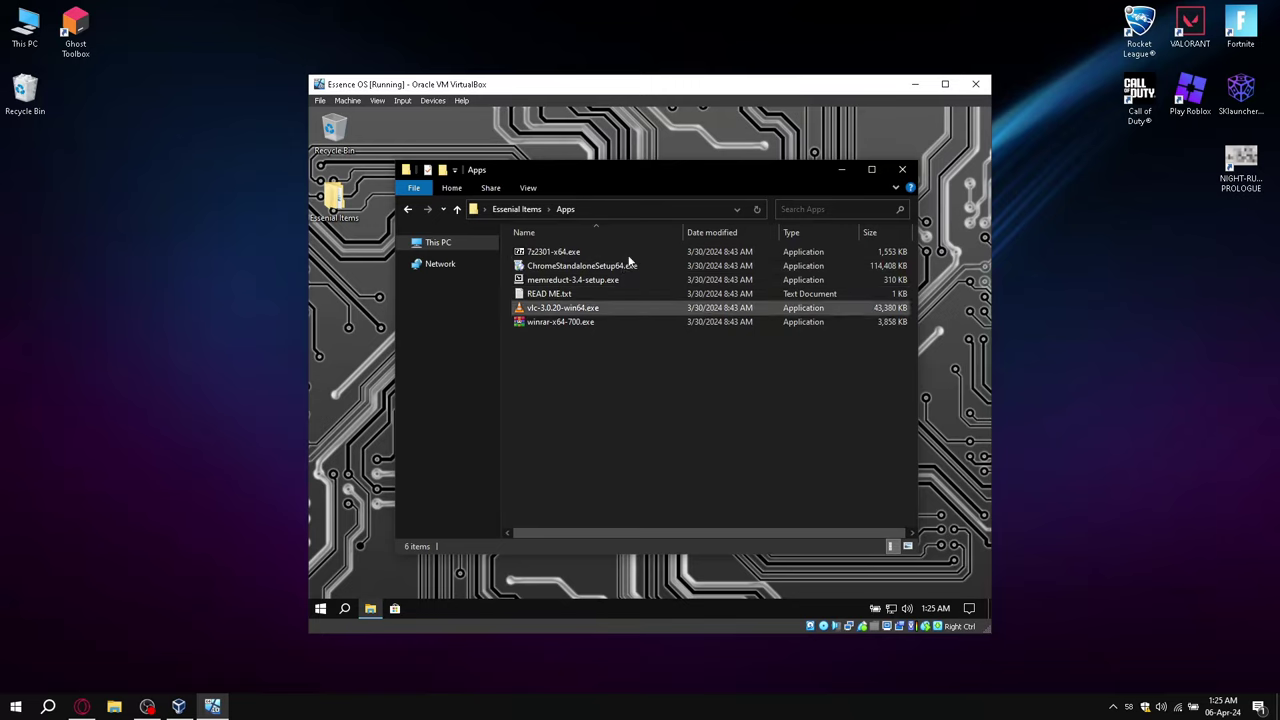
- Install Mem Reduct v3.4 in C:\Program Files\Mem Reduct, declining the language pack update and finishing the setup
double_click(558, 283)
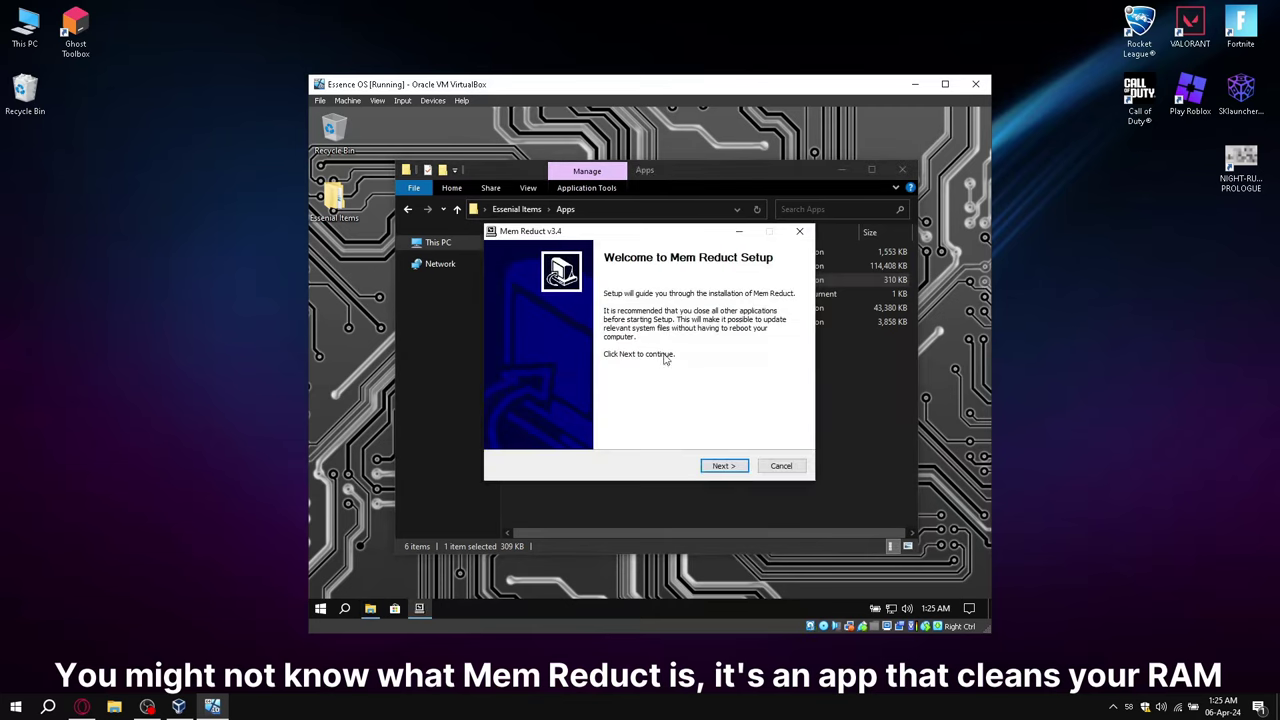
left_click(731, 466)
left_click(702, 438)
left_click(733, 466)
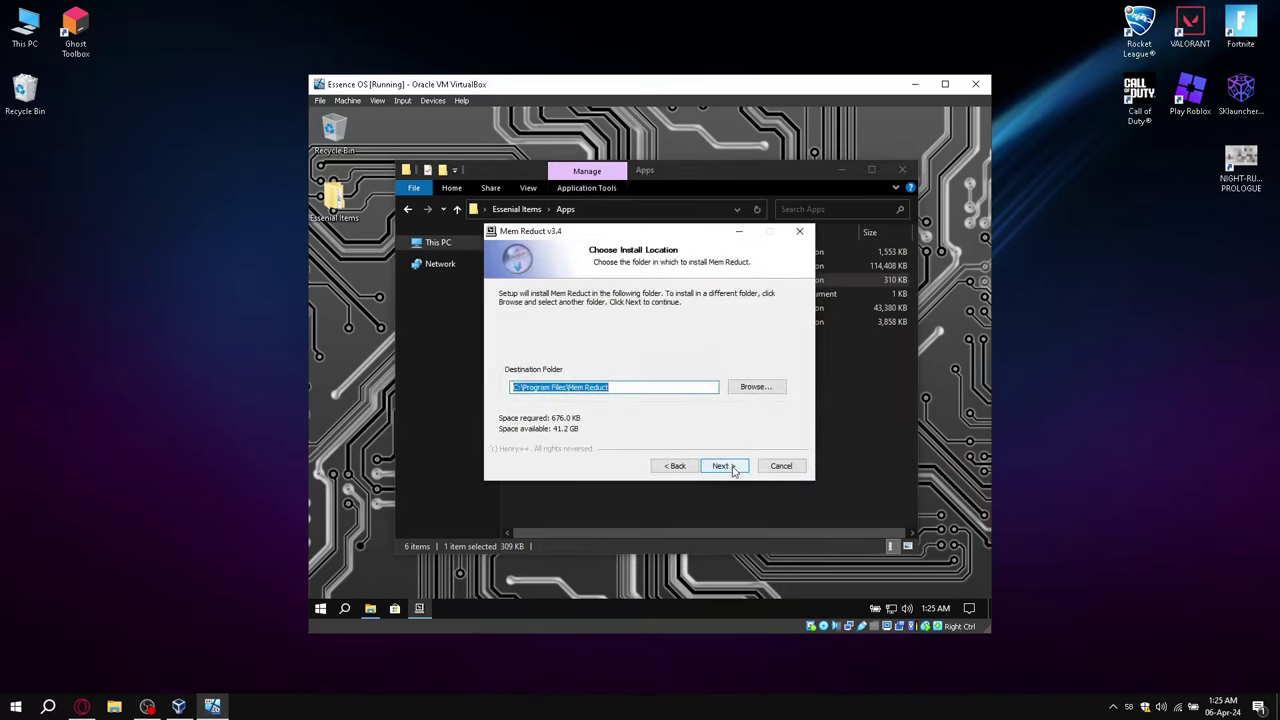
left_click(733, 466)
left_click(733, 466)
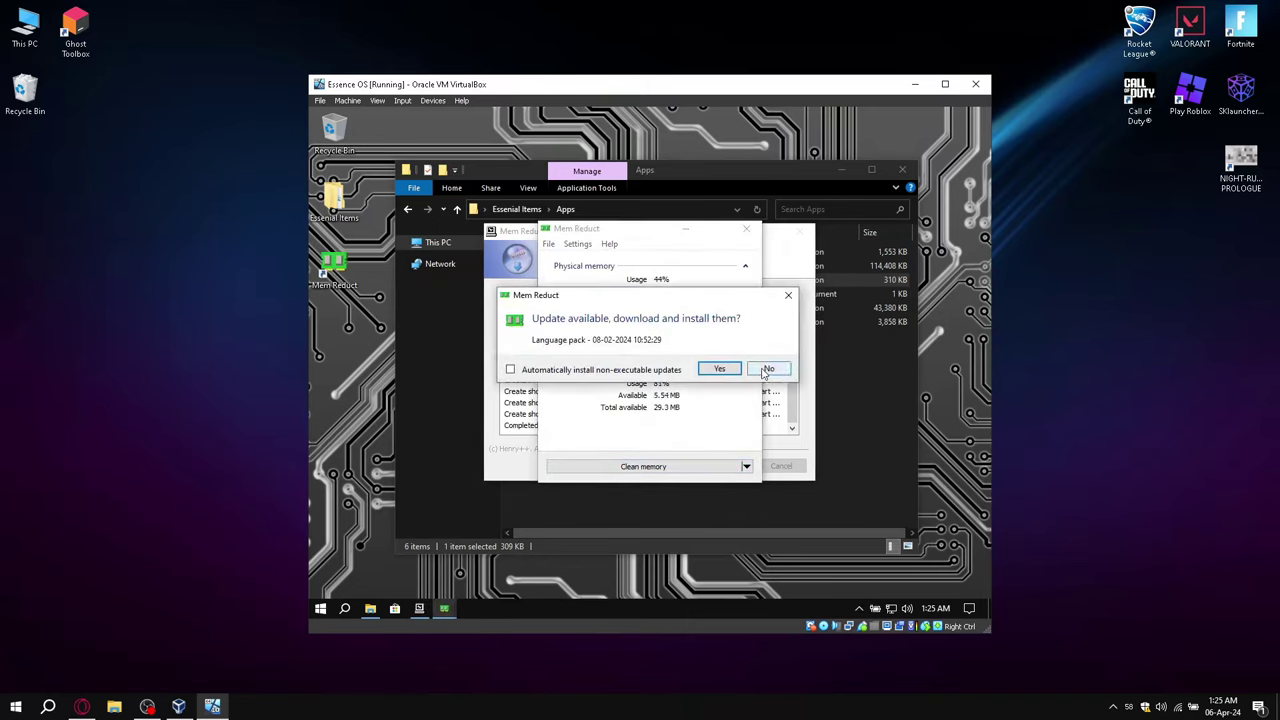
left_click(768, 368)
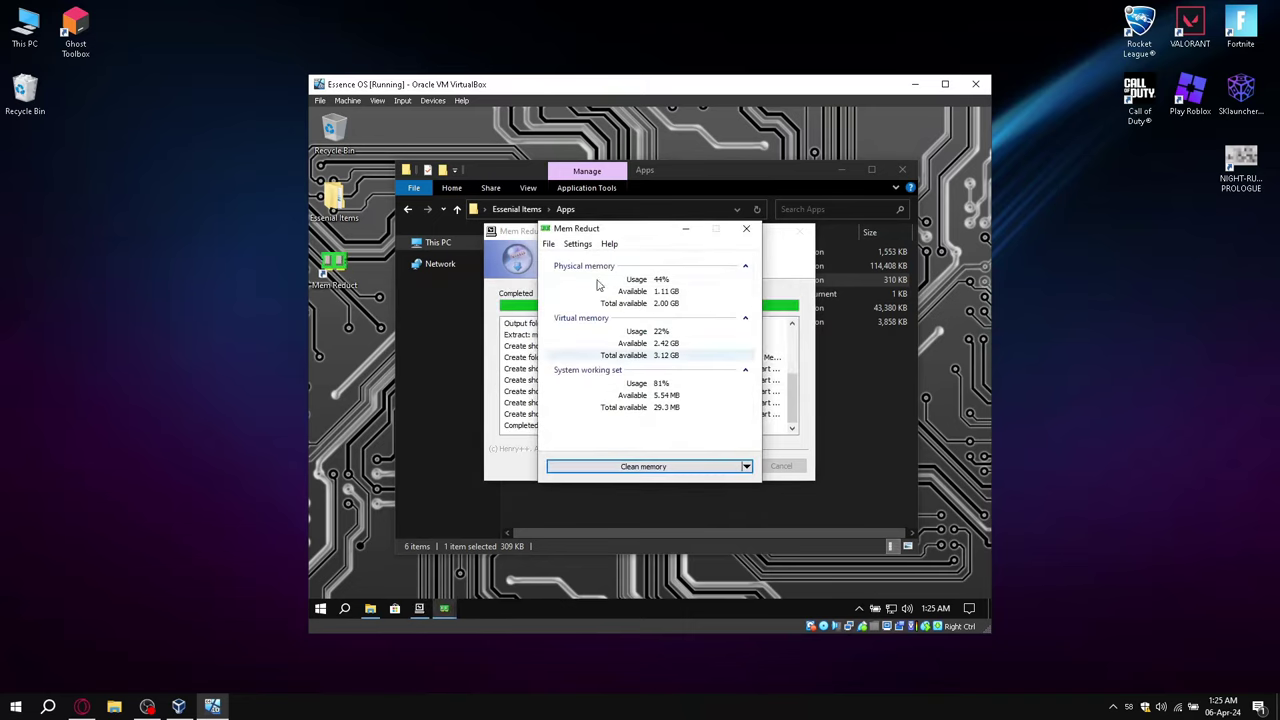
left_click(746, 228)
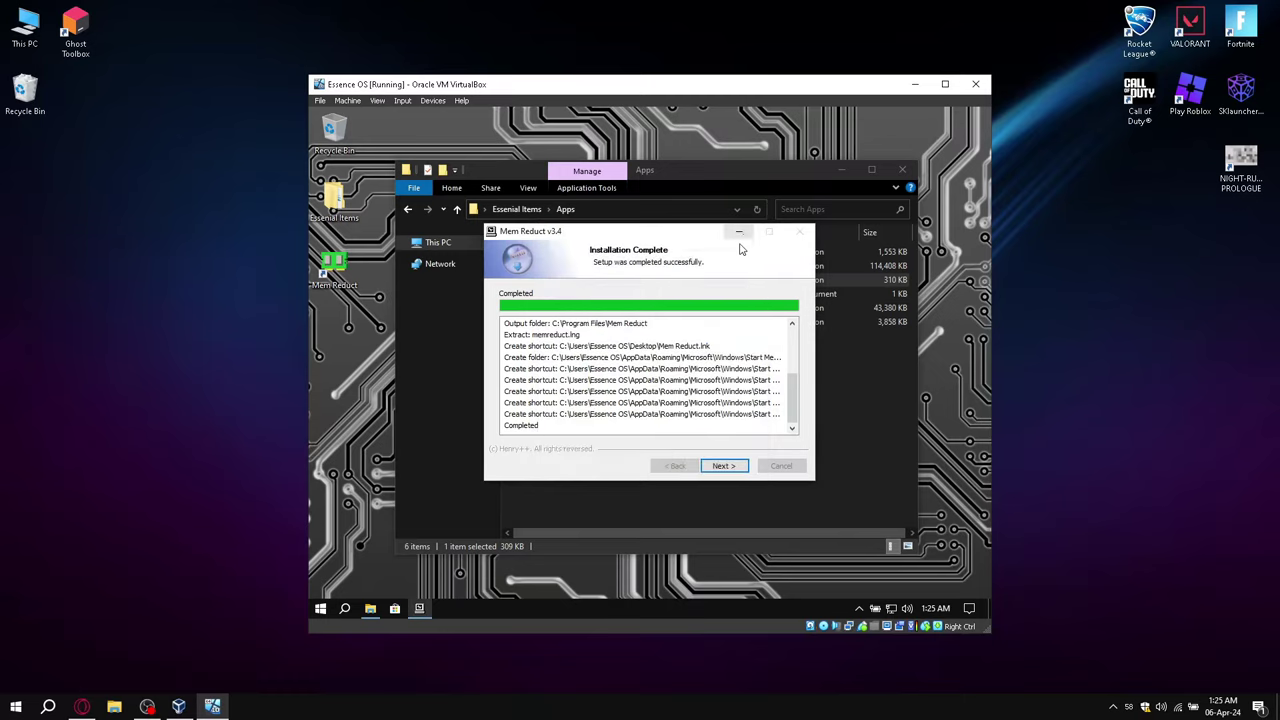
left_click(724, 465)
left_click(724, 465)
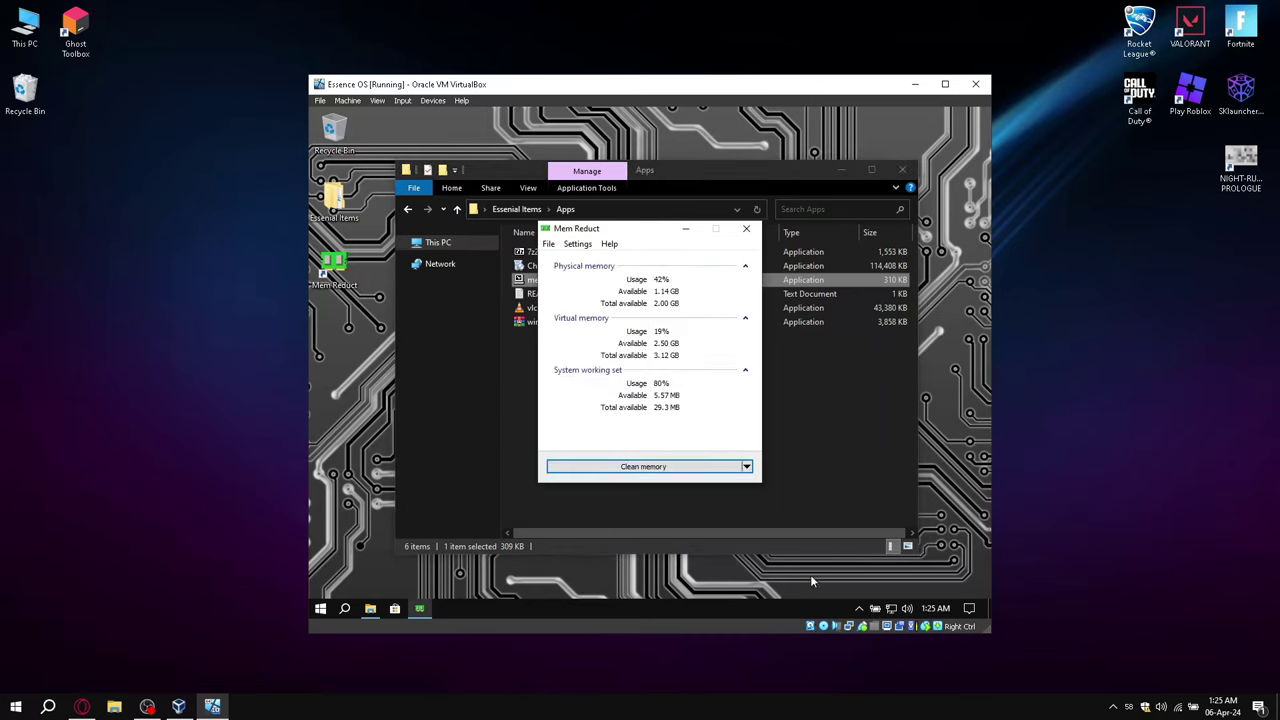
- In Mem Reduct's general settings, enable Always on top, loading at startup, minimized start and UAC prompt skipping; disable cleaning confirmation and update checks
left_click(548, 243)
mouse_move(577, 243)
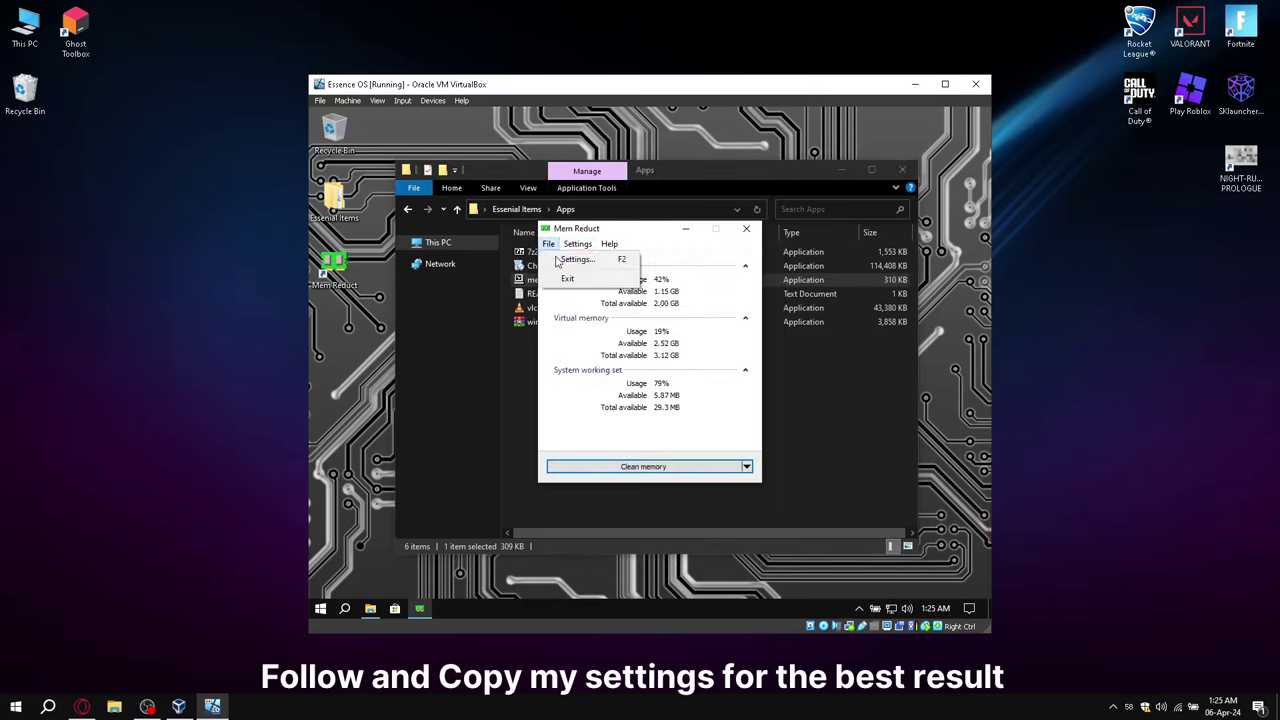
left_click(565, 259)
left_click(580, 273)
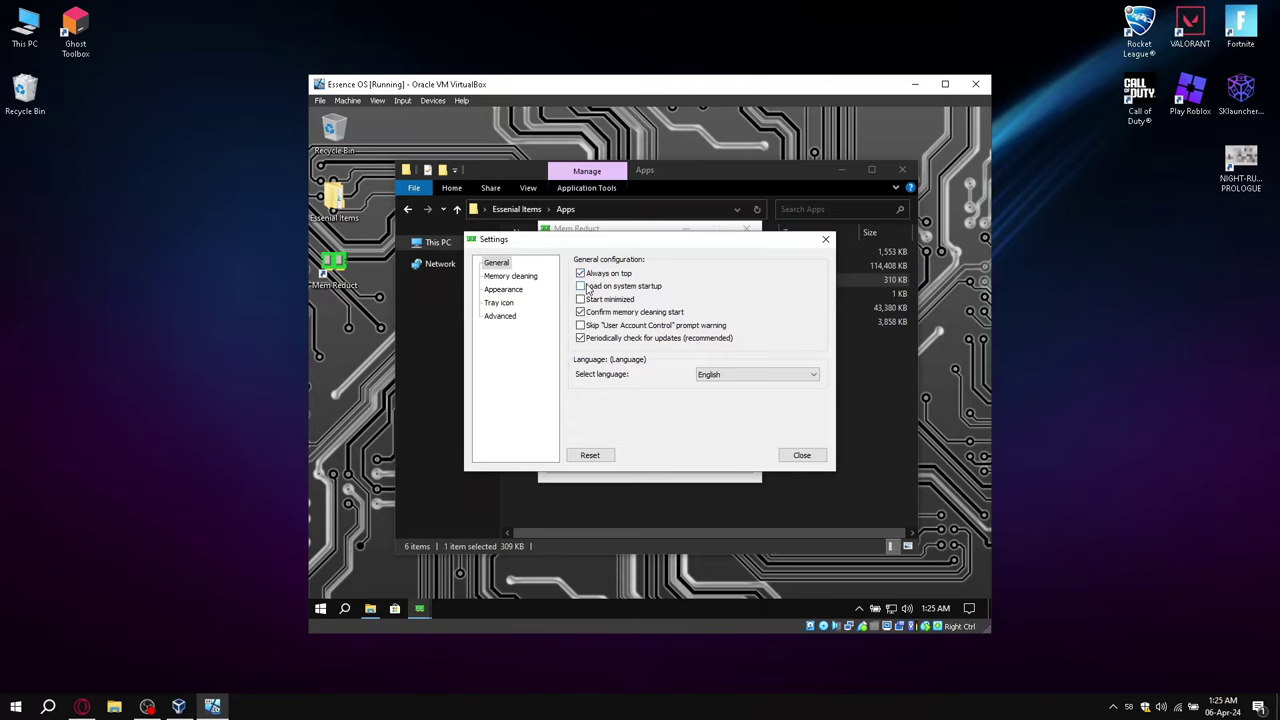
left_click(580, 286)
left_click(597, 299)
left_click(590, 312)
left_click(618, 325)
left_click(612, 338)
- Set Mem Reduct to clean memory above 80%, enable timed cleaning and the cleaning hotkey, and close its windows and notification
left_click(514, 276)
left_click(623, 373)
double_click(785, 372)
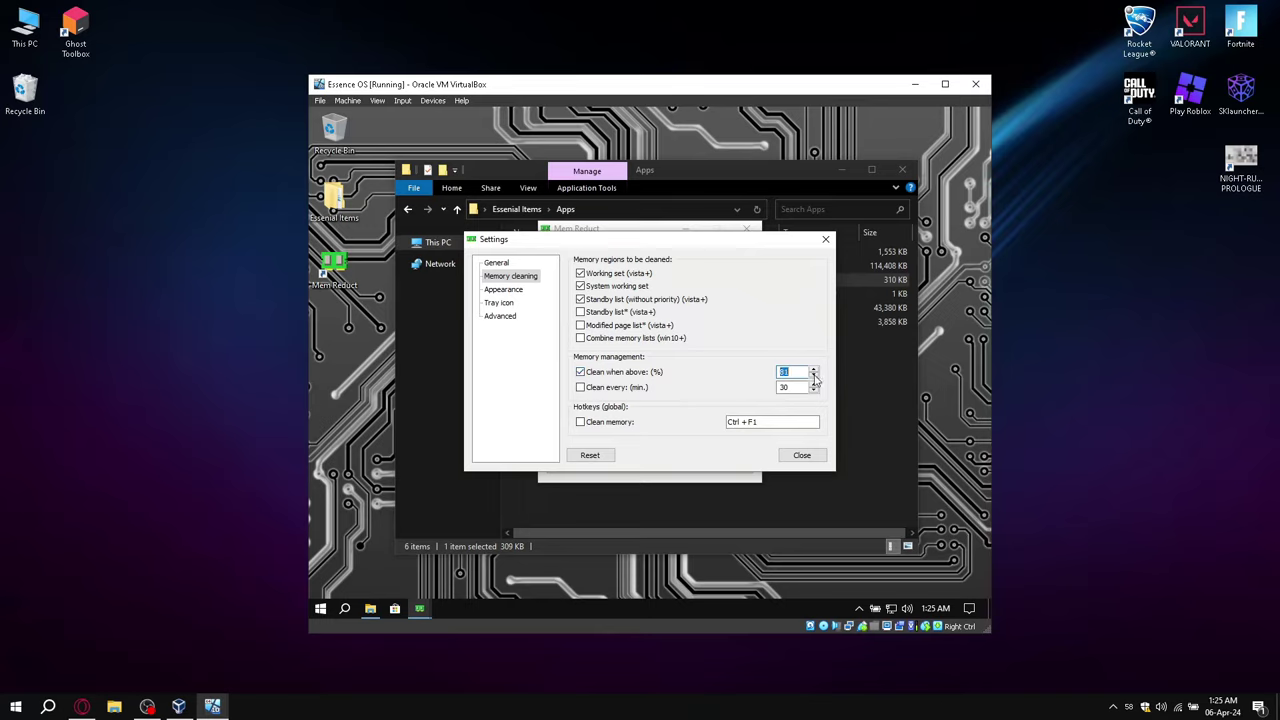
type("80")
key("Tab")
left_click(813, 393)
left_click(655, 390)
left_click(603, 423)
left_click(760, 424)
left_click(803, 456)
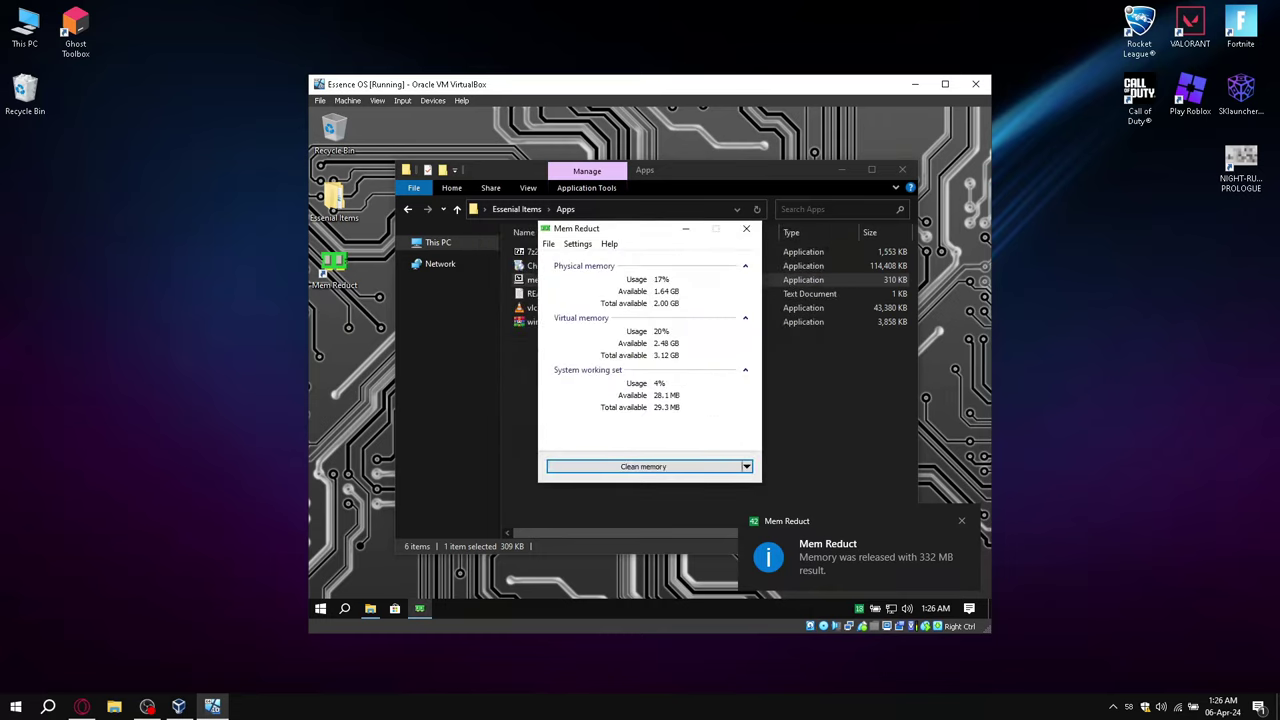
left_click(746, 228)
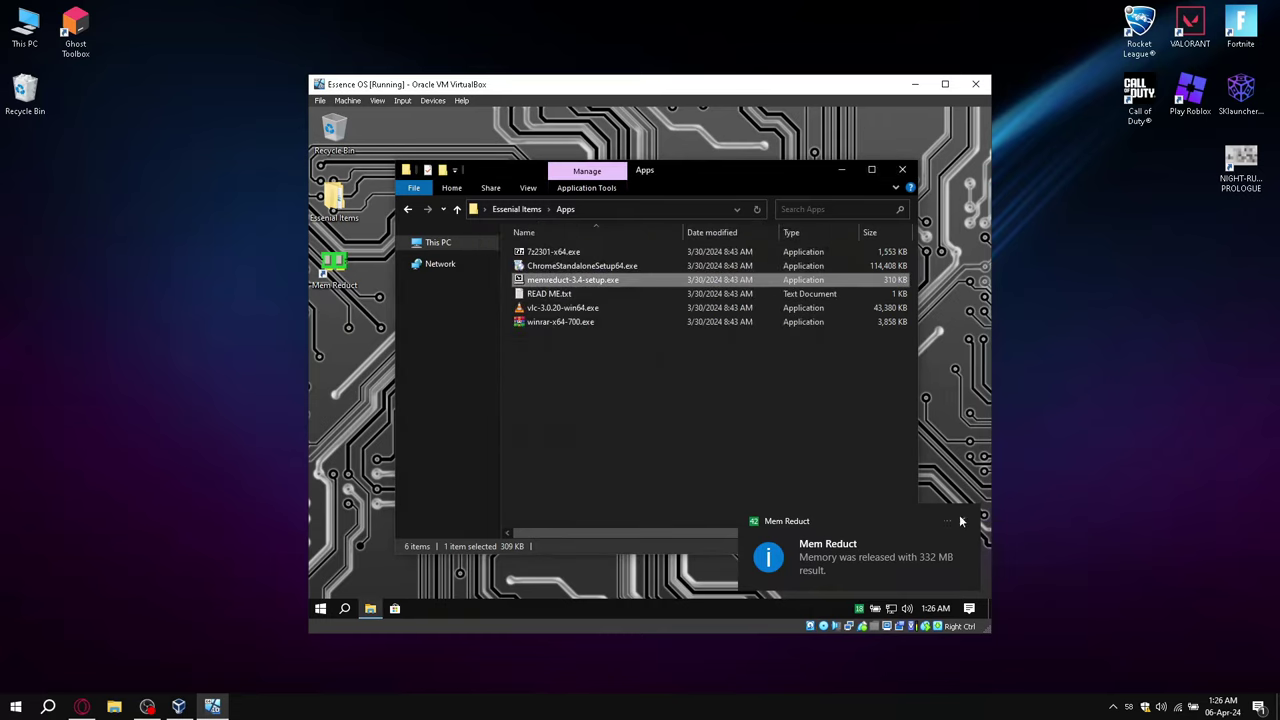
left_click(960, 521)
- Read READ ME.txt from the Apps folder in a maximized Notepad window, then close it
left_click_drag(678, 440, 618, 288)
double_click(565, 294)
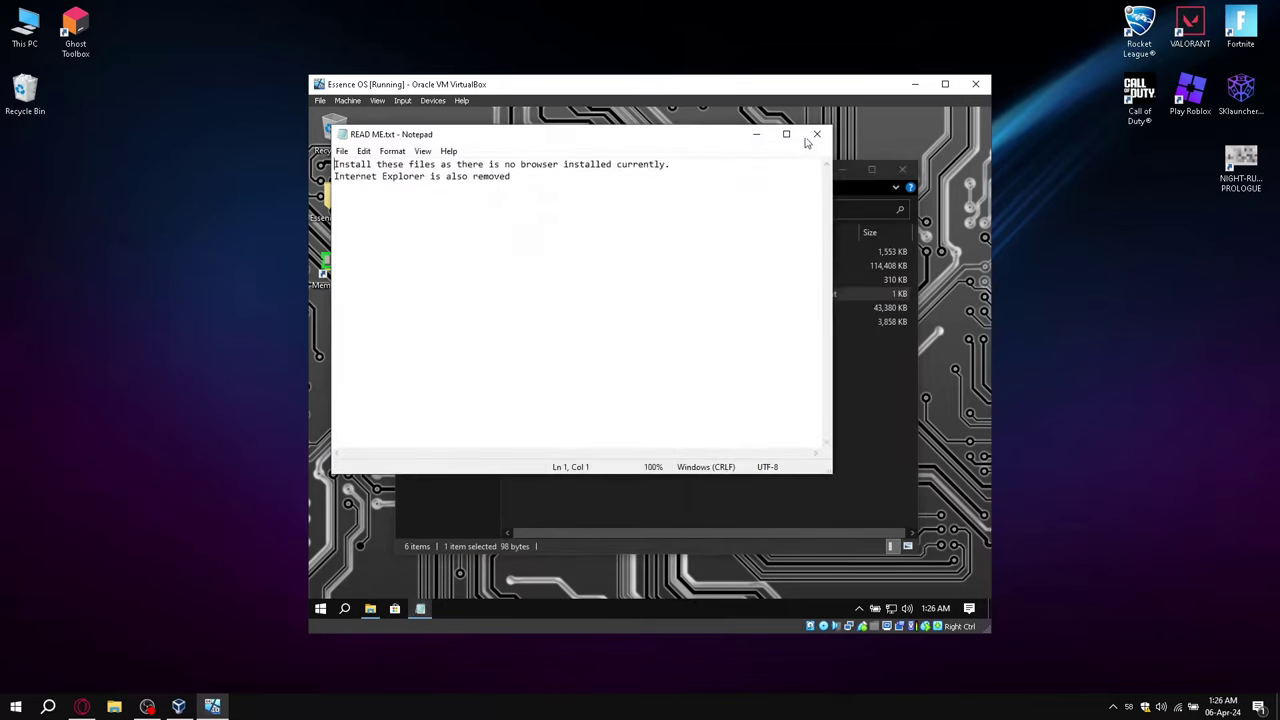
left_click(787, 134)
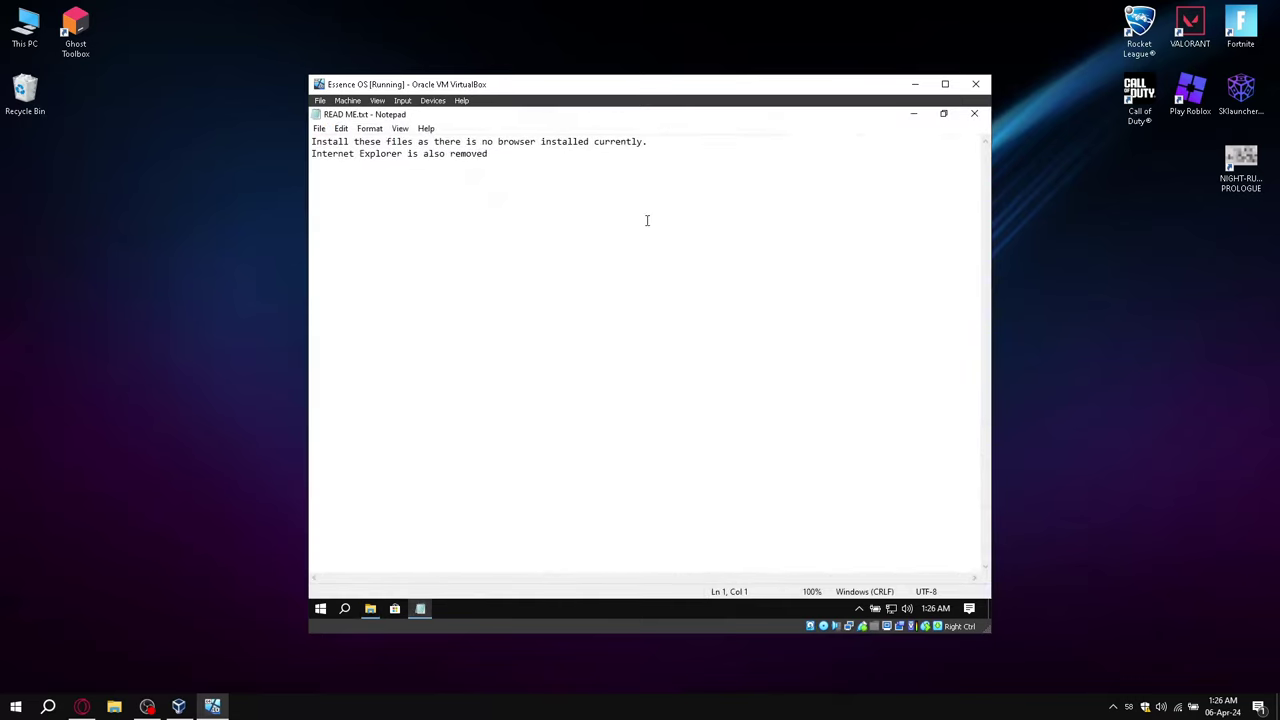
left_click(973, 114)
- From the CMDs folder, run the Disable Windows Tracking and Spyware script and HDD and SSD Optimizer.bat, closing the optimizer's console window
left_click(527, 209)
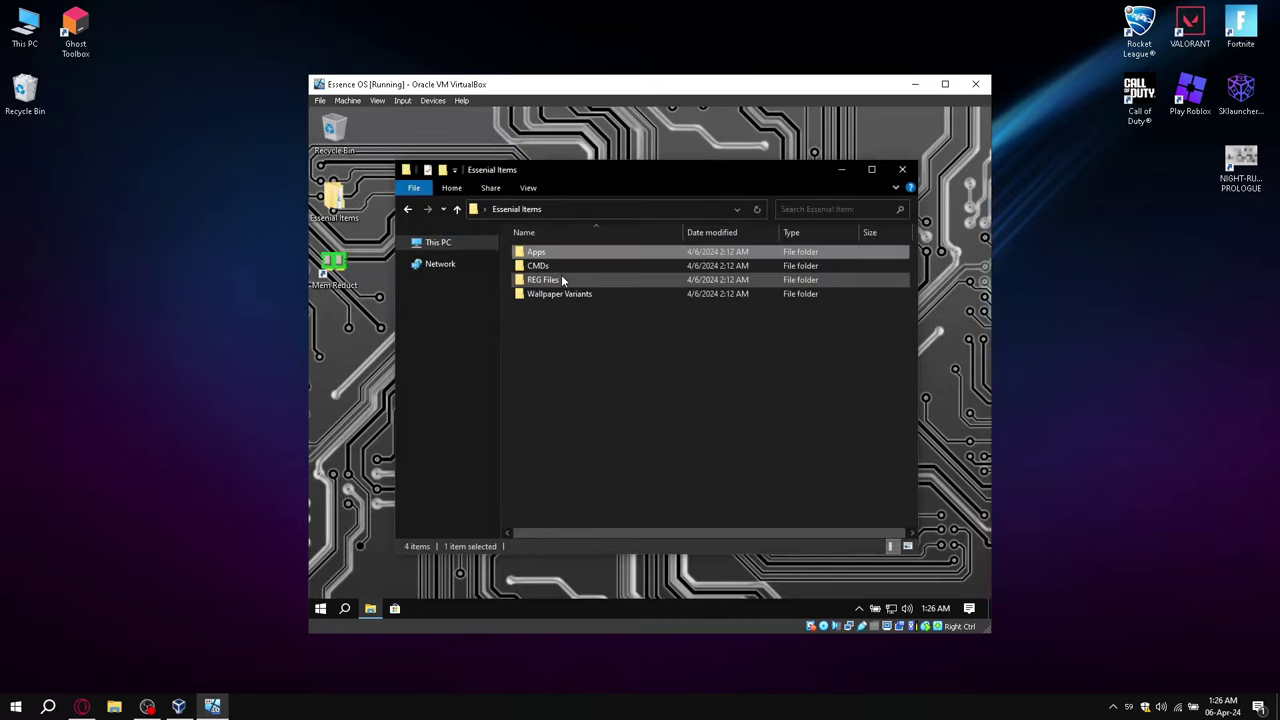
double_click(598, 266)
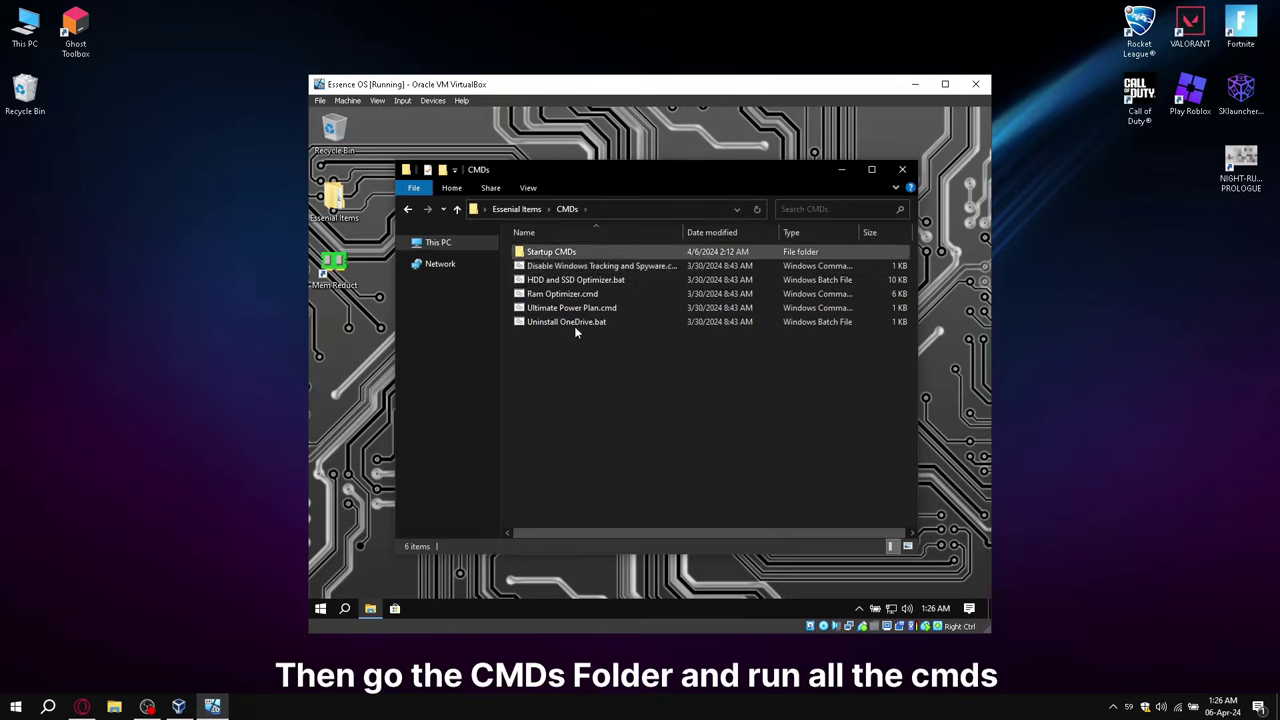
left_click_drag(699, 428, 628, 360)
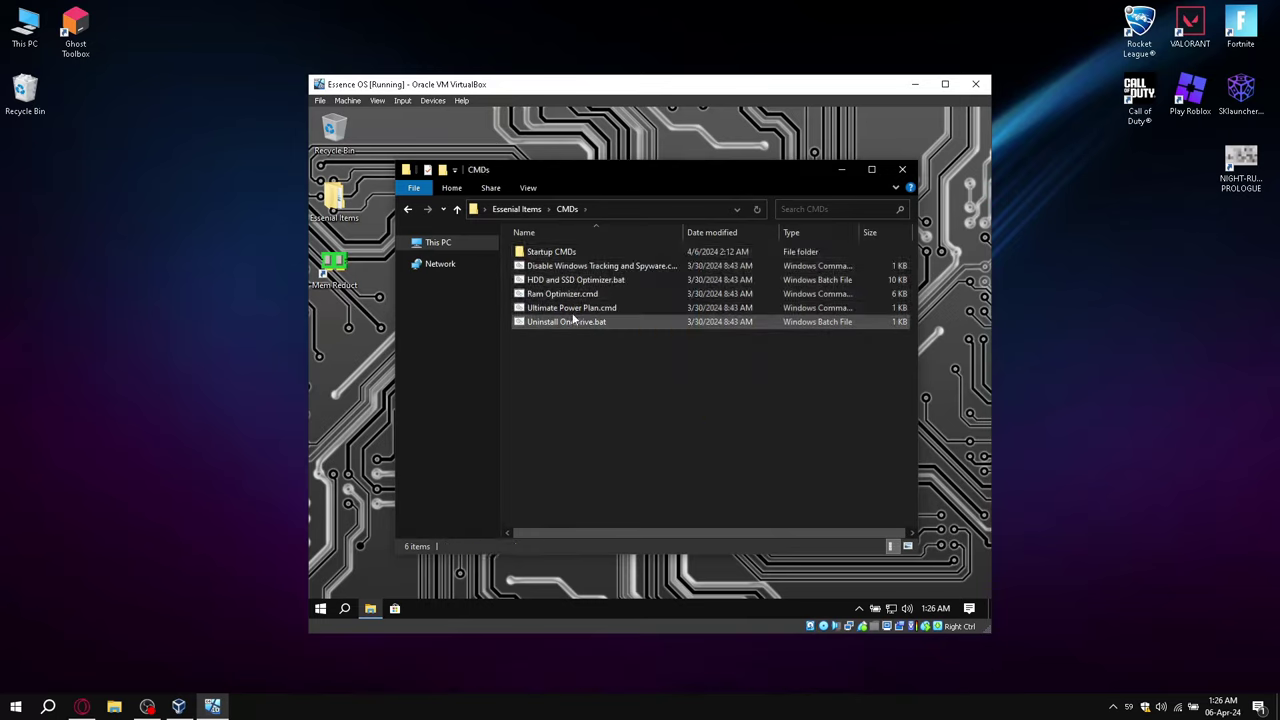
left_click(573, 321)
double_click(580, 266)
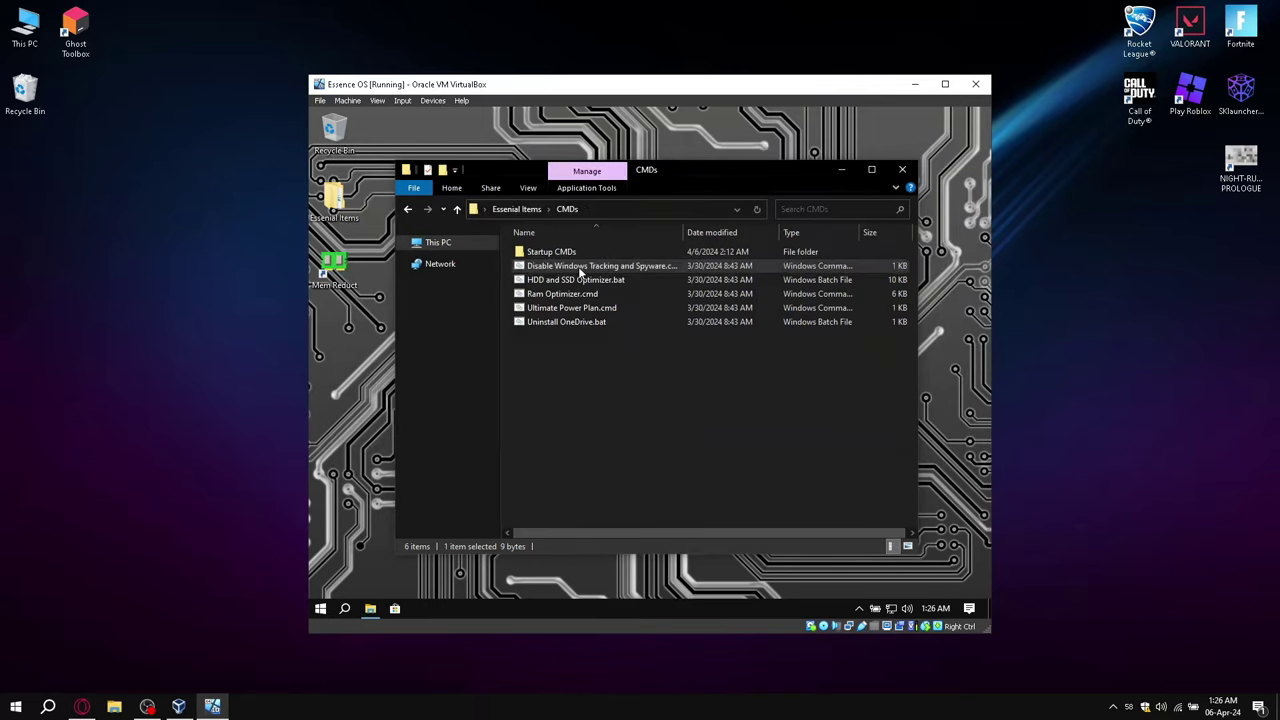
double_click(586, 281)
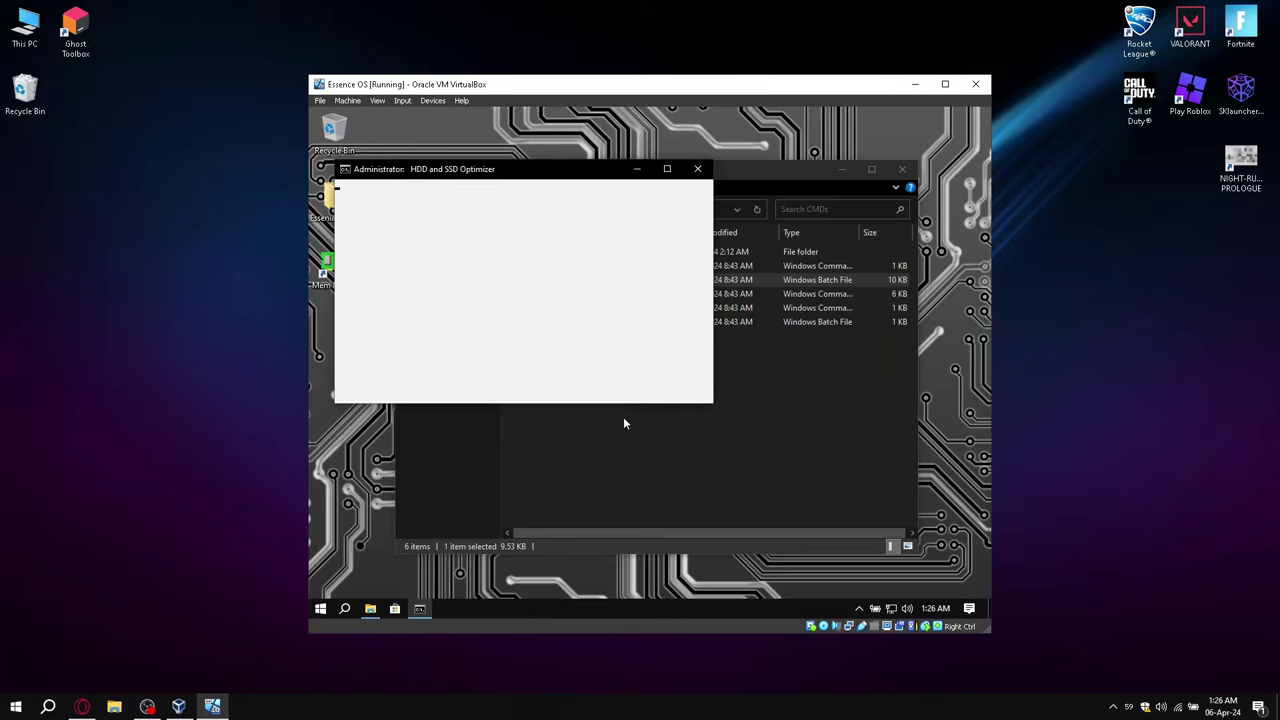
left_click(697, 168)
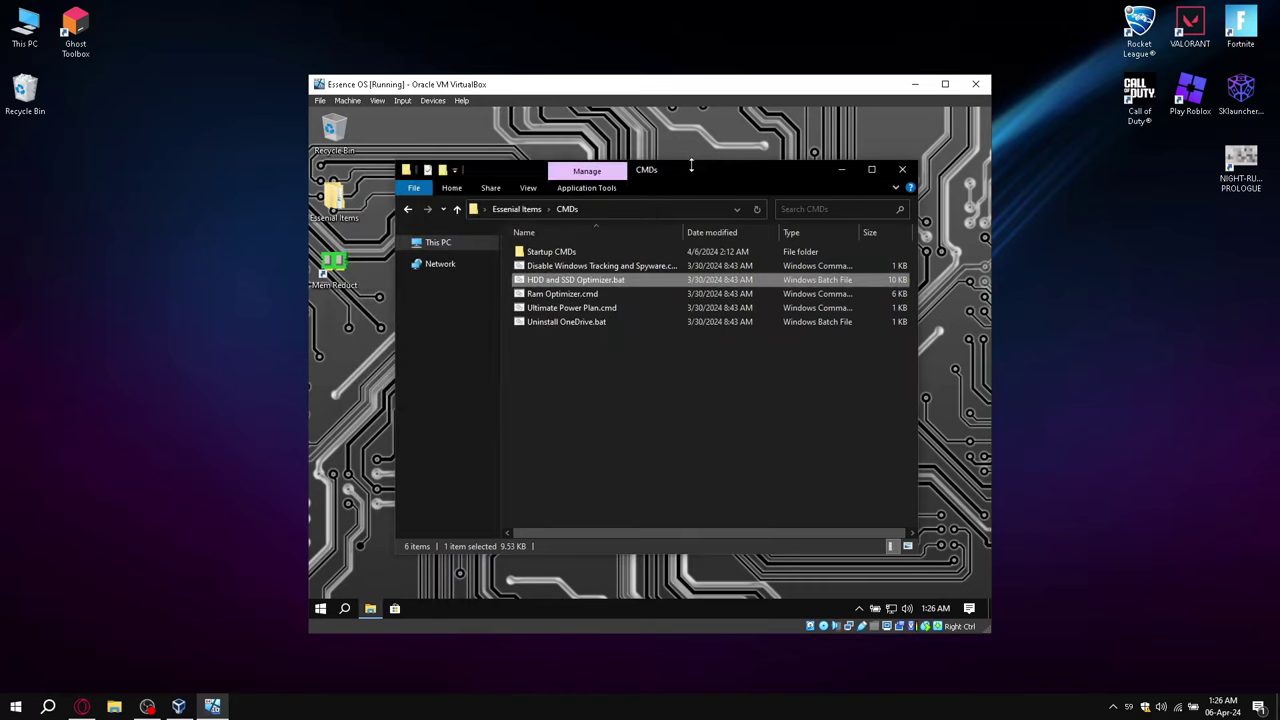
- Run Ram Optimizer.cmd, view its "assist" list of RAM values in MB, return to its menu and close the console
double_click(634, 293)
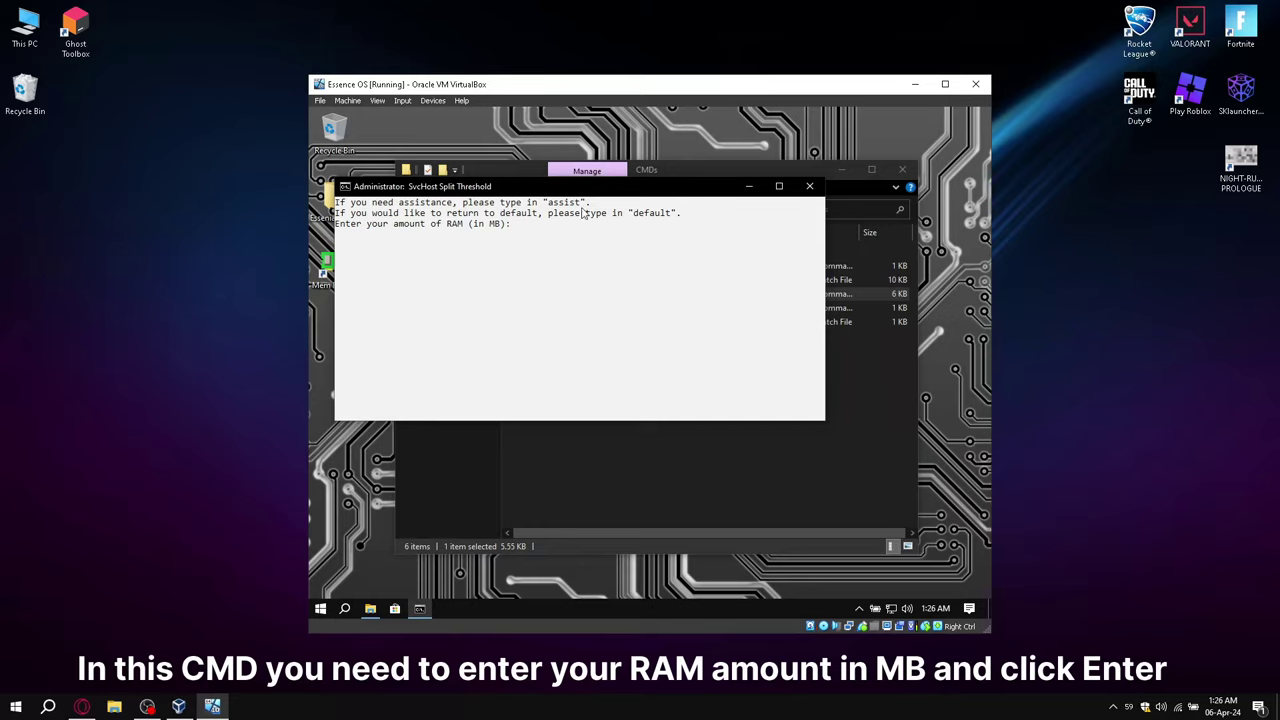
key("Return")
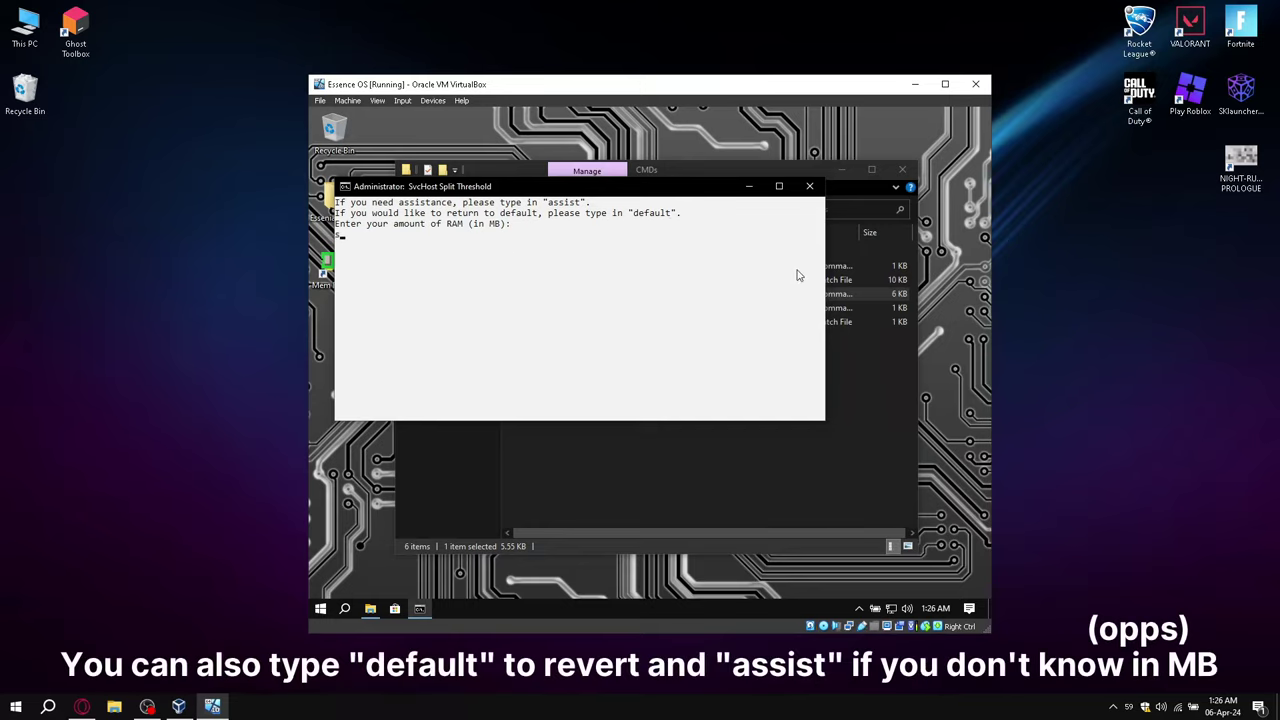
type("assist")
key("Return")
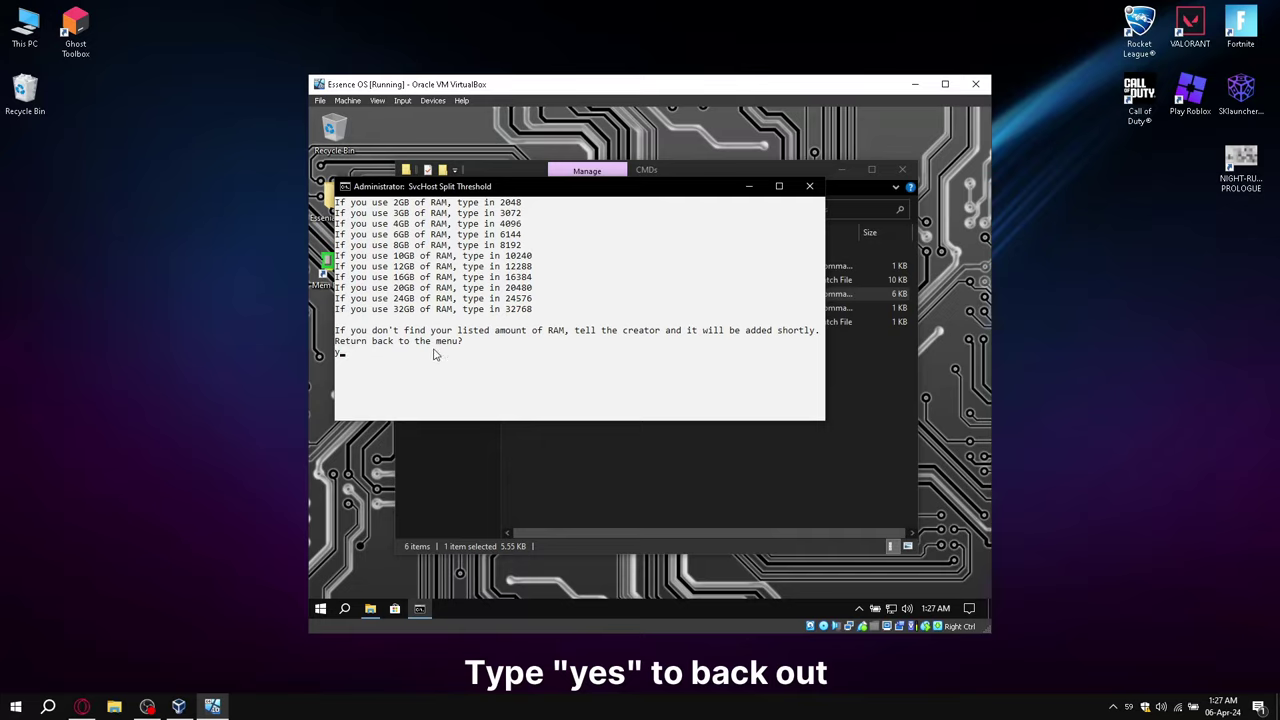
key("Return")
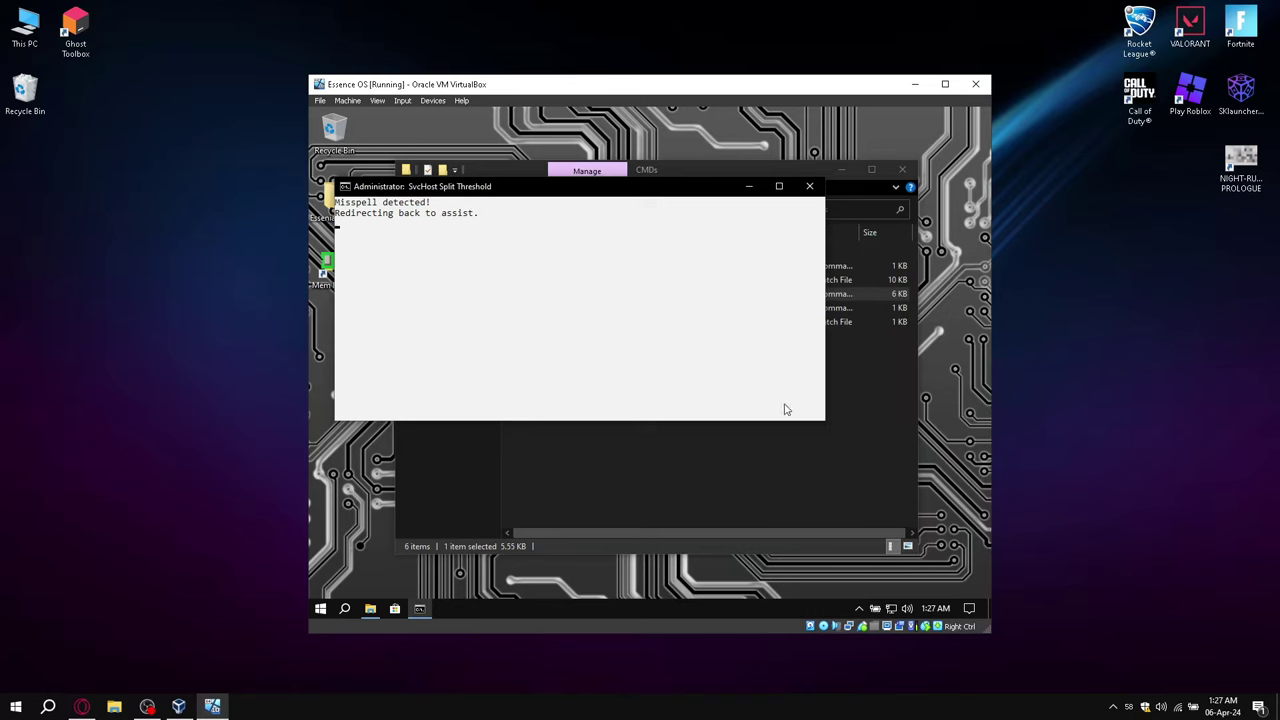
left_click_drag(826, 420, 910, 420)
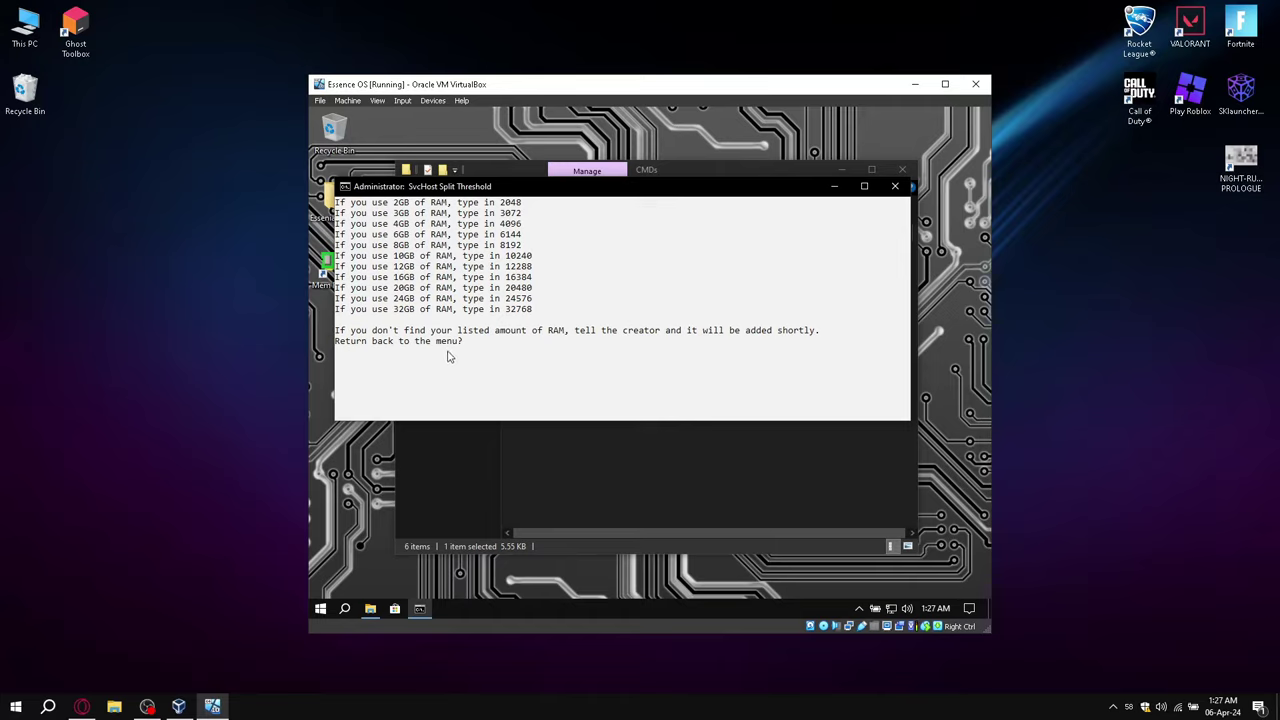
type("s")
key("Return")
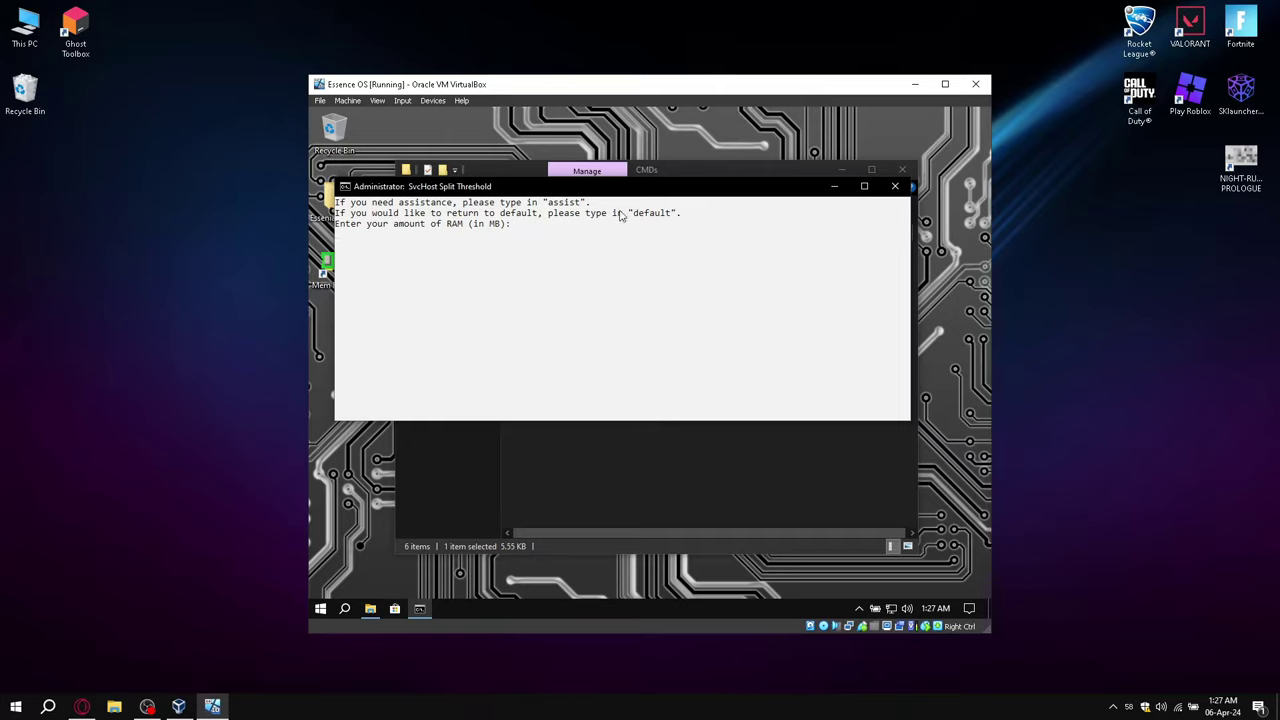
type("d")
left_click(896, 188)
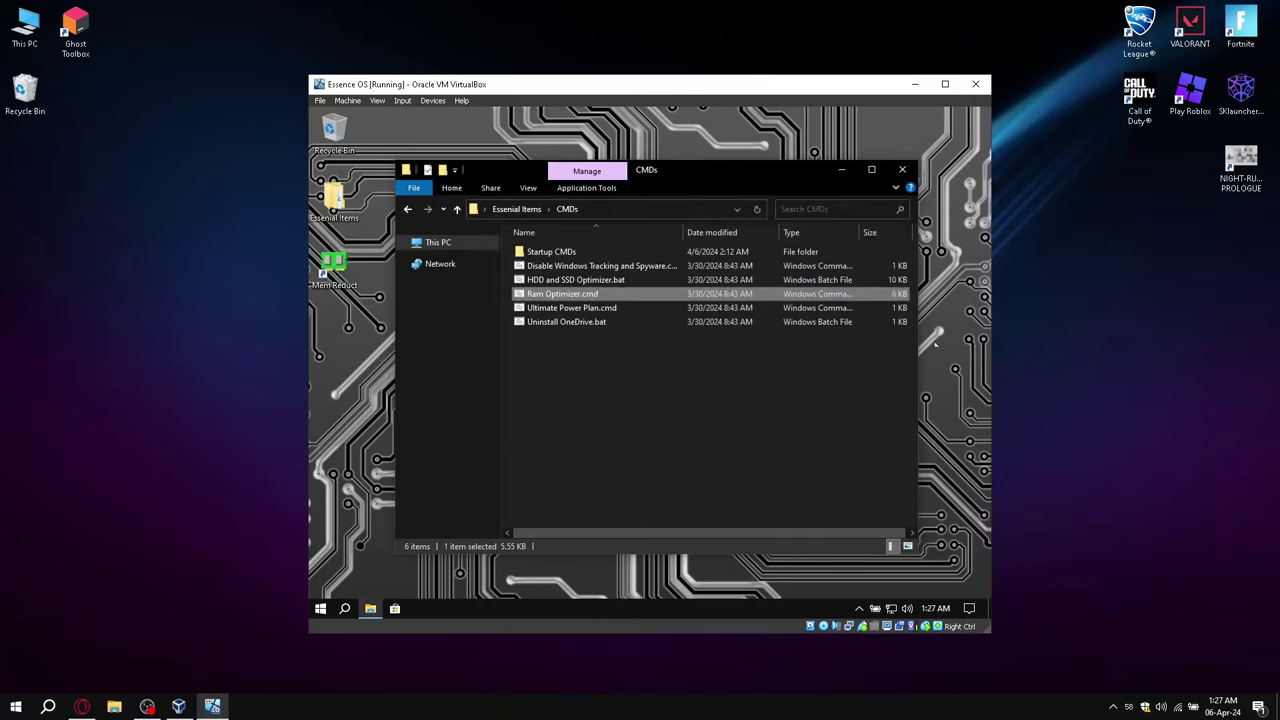
- Run Ultimate Power Plan.cmd, choose the Ultimate Performance plan in Power Options and close that window
left_click(570, 309)
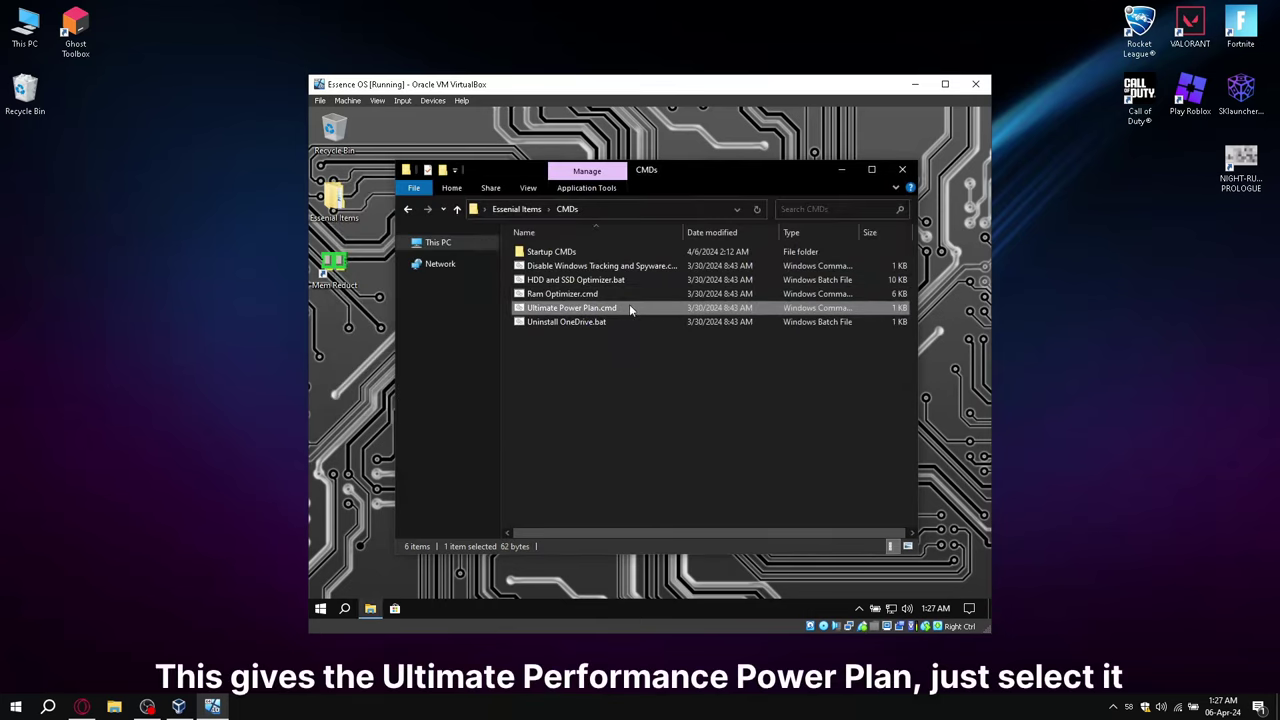
left_click(875, 608)
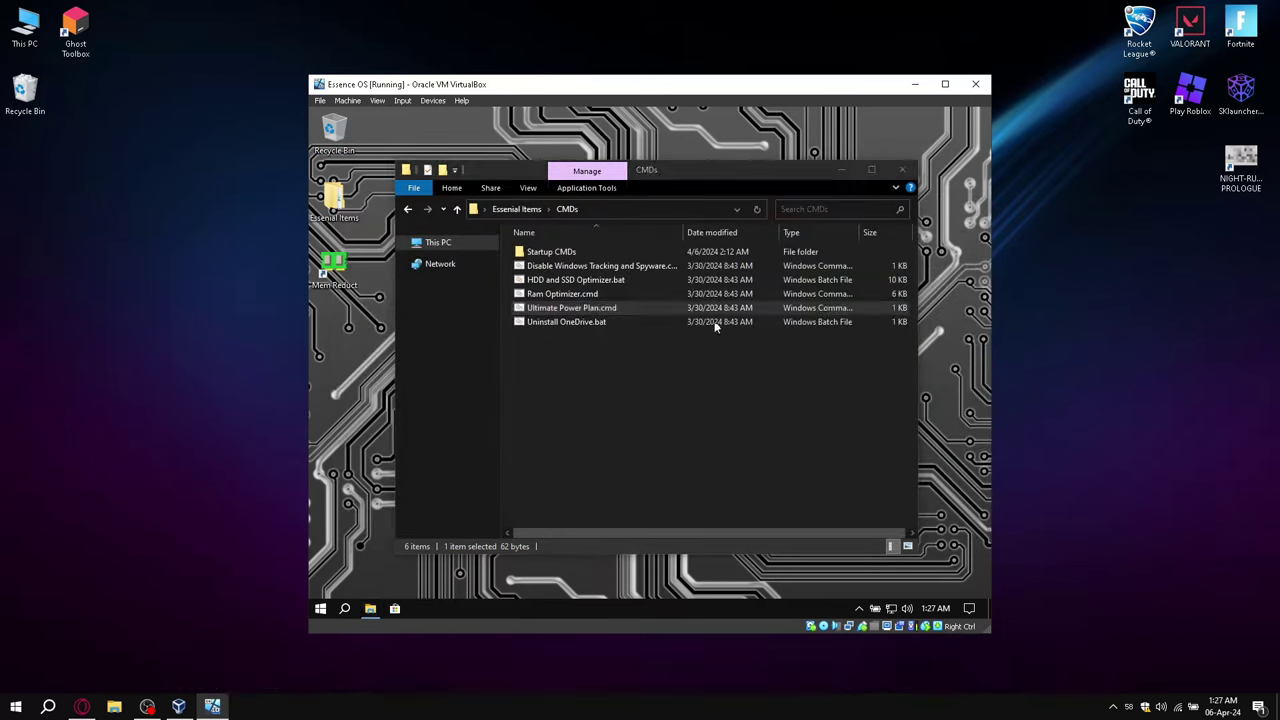
left_click(617, 349)
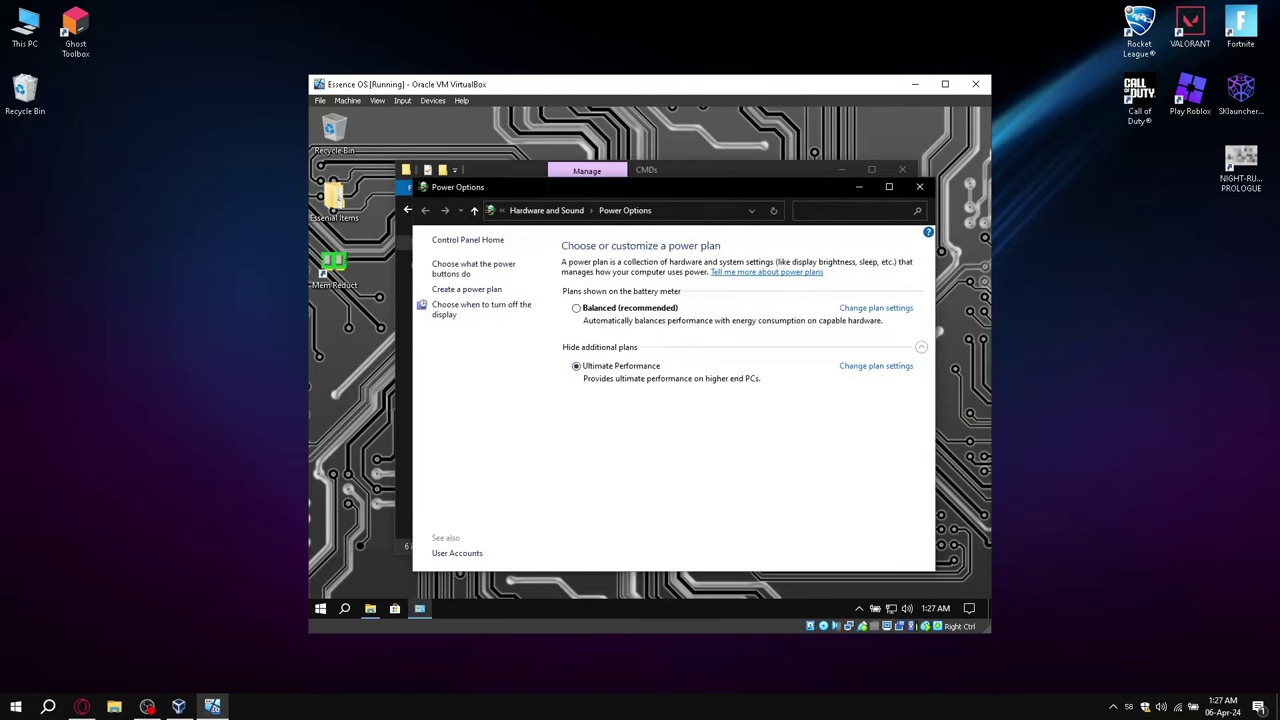
left_click(920, 188)
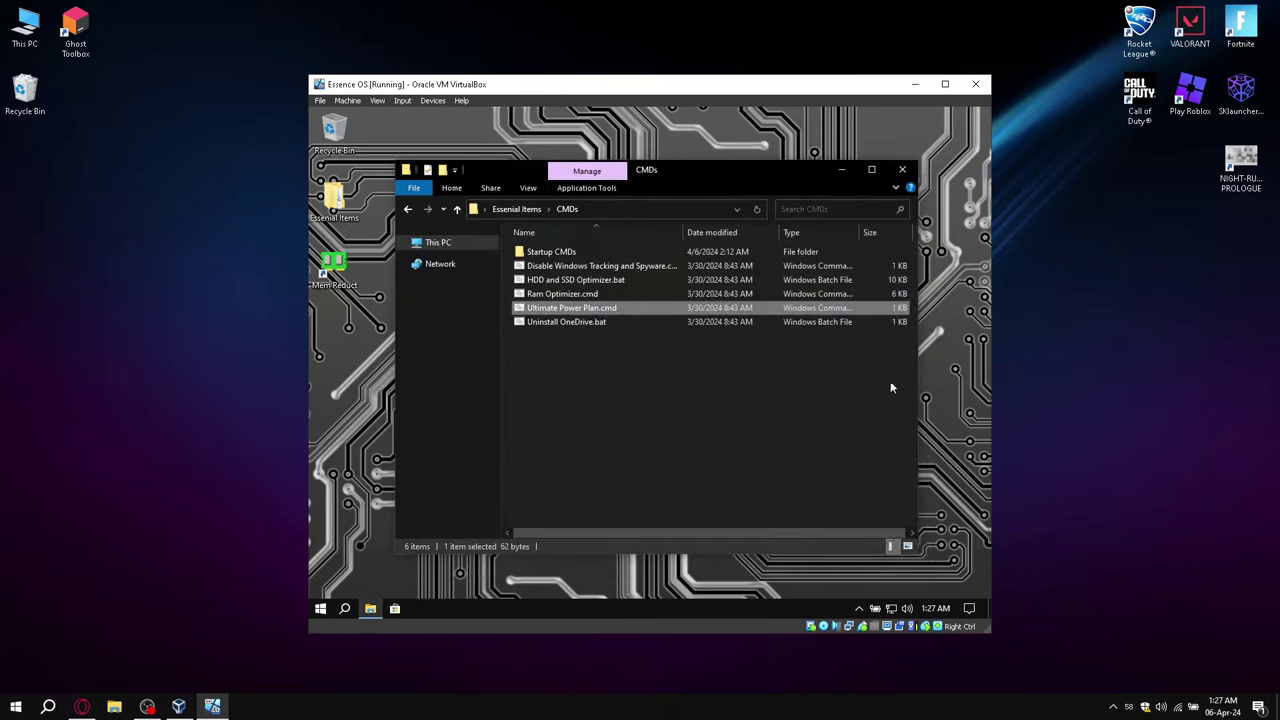
- Run Uninstall OneDrive.bat, checking the installed apps list for OneDrive before and after the removal
left_click(567, 342)
left_click(320, 608)
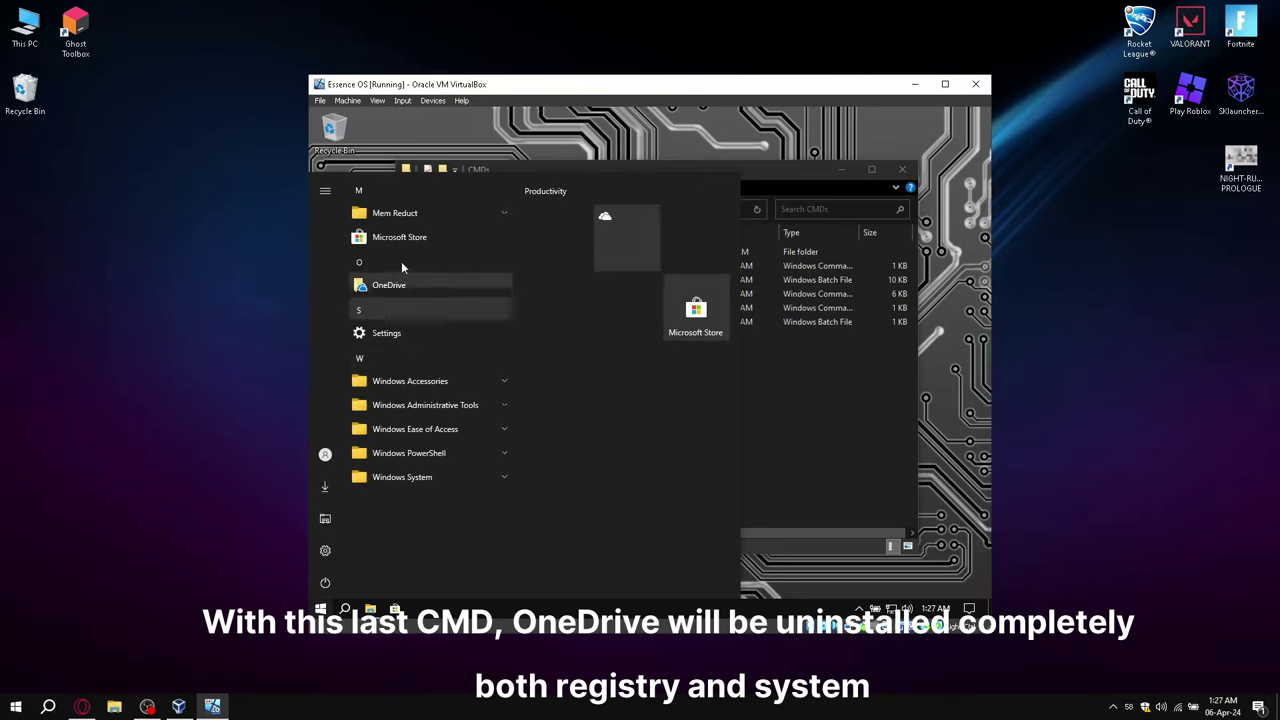
left_click(840, 447)
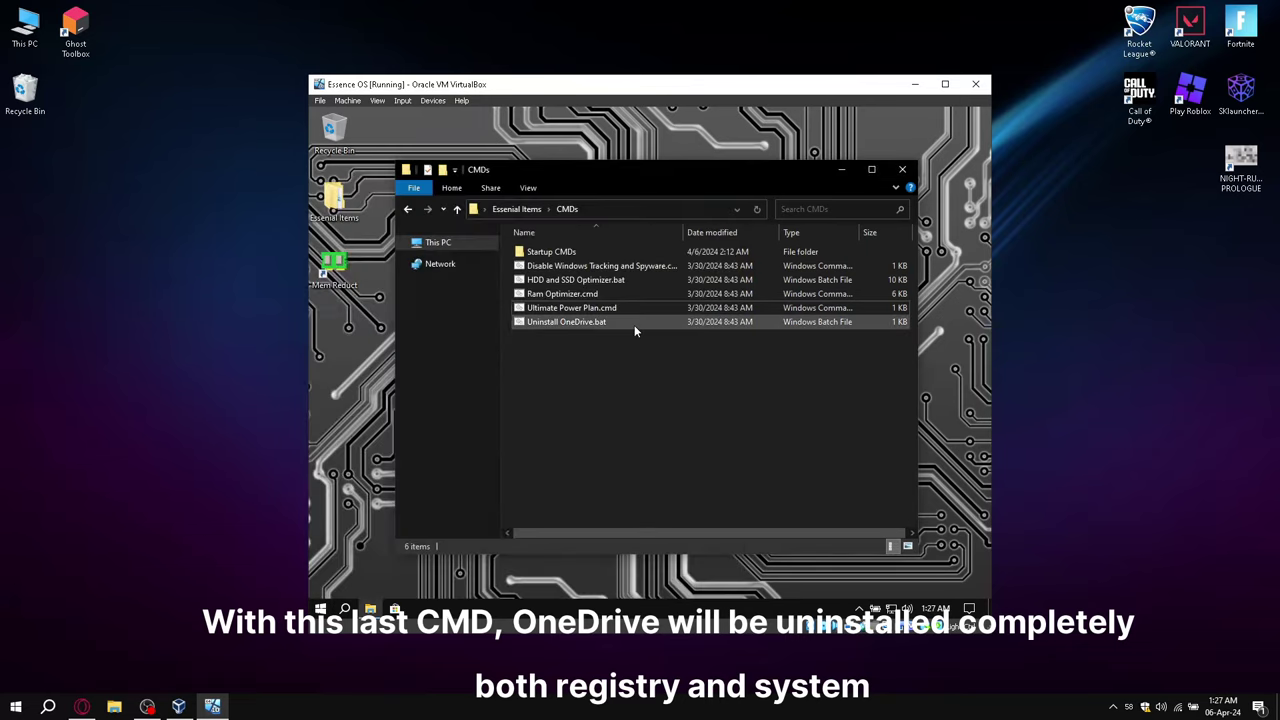
double_click(634, 325)
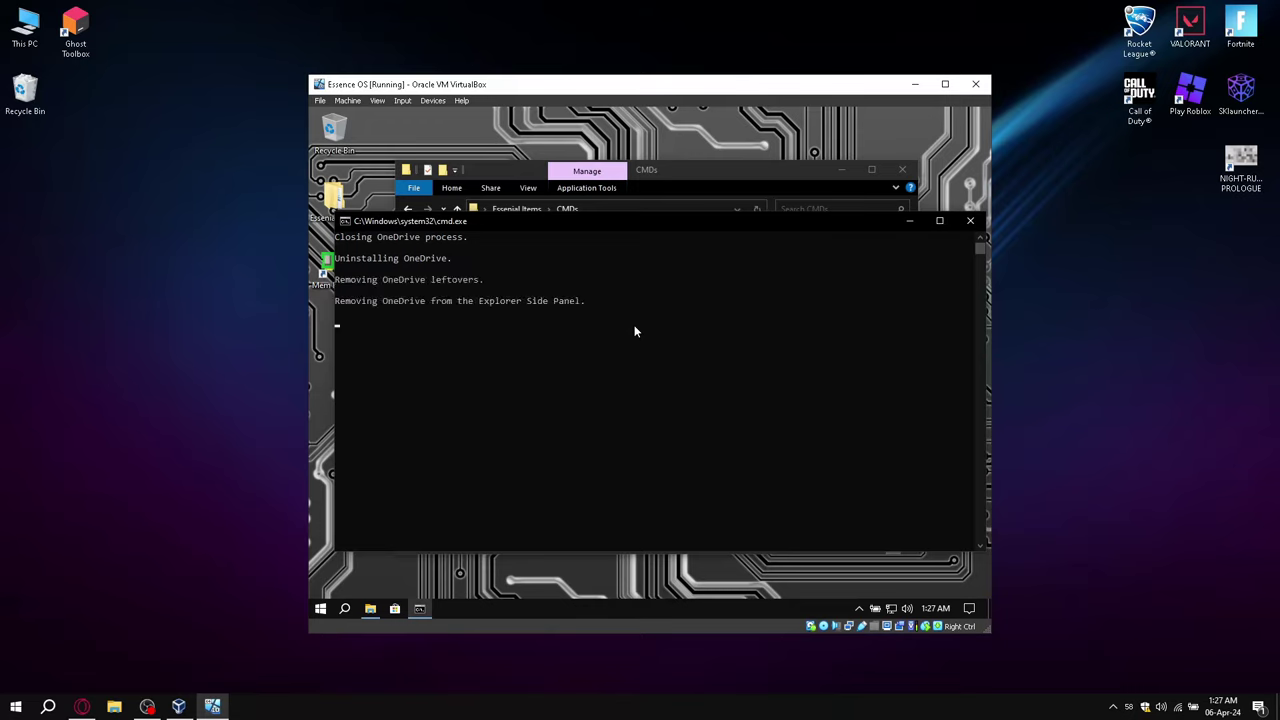
left_click(320, 609)
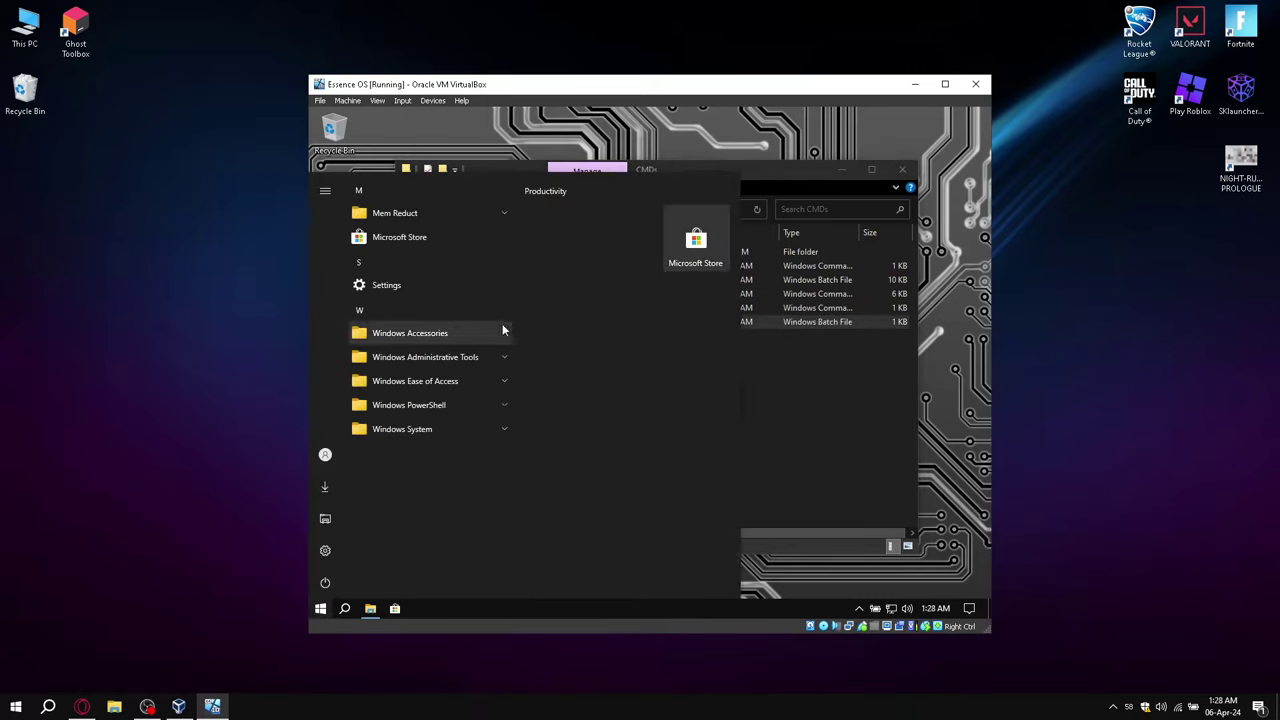
left_click(819, 467)
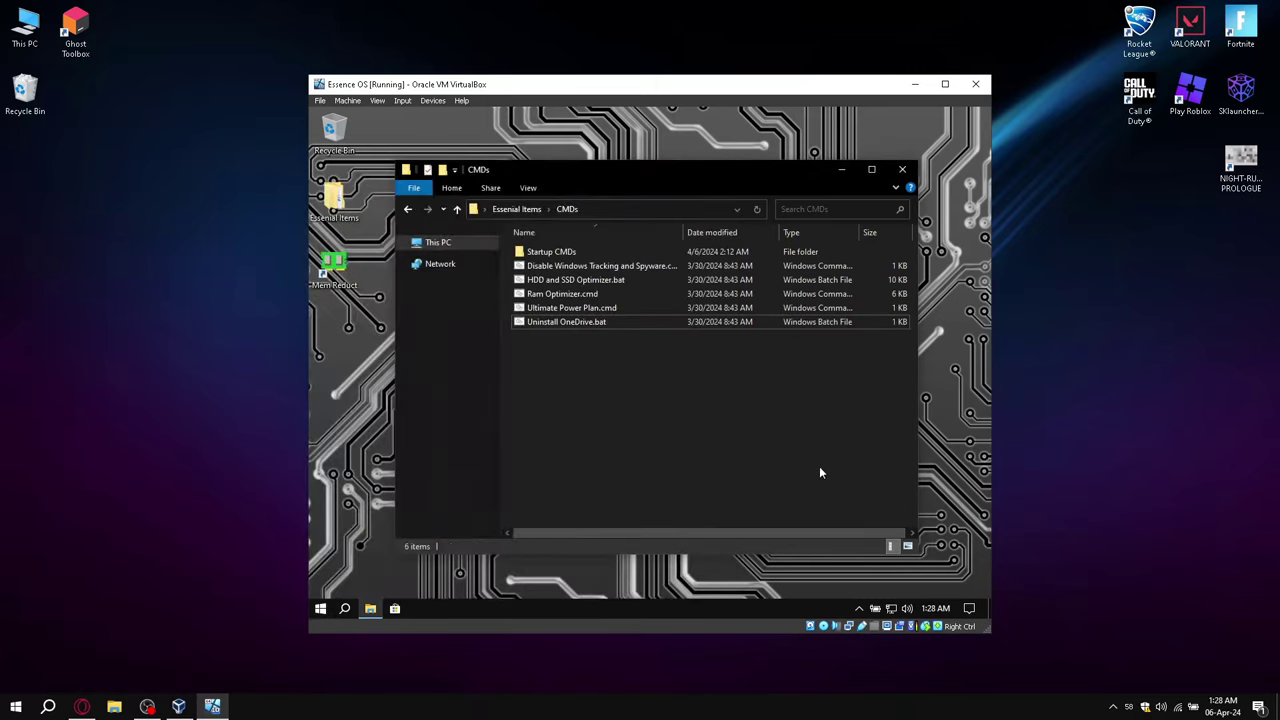
- Copy the DNS cache, log file and temporary file cleanup .cmd files from Startup CMDs into the Startup folder, close it and refresh the desktop
double_click(556, 253)
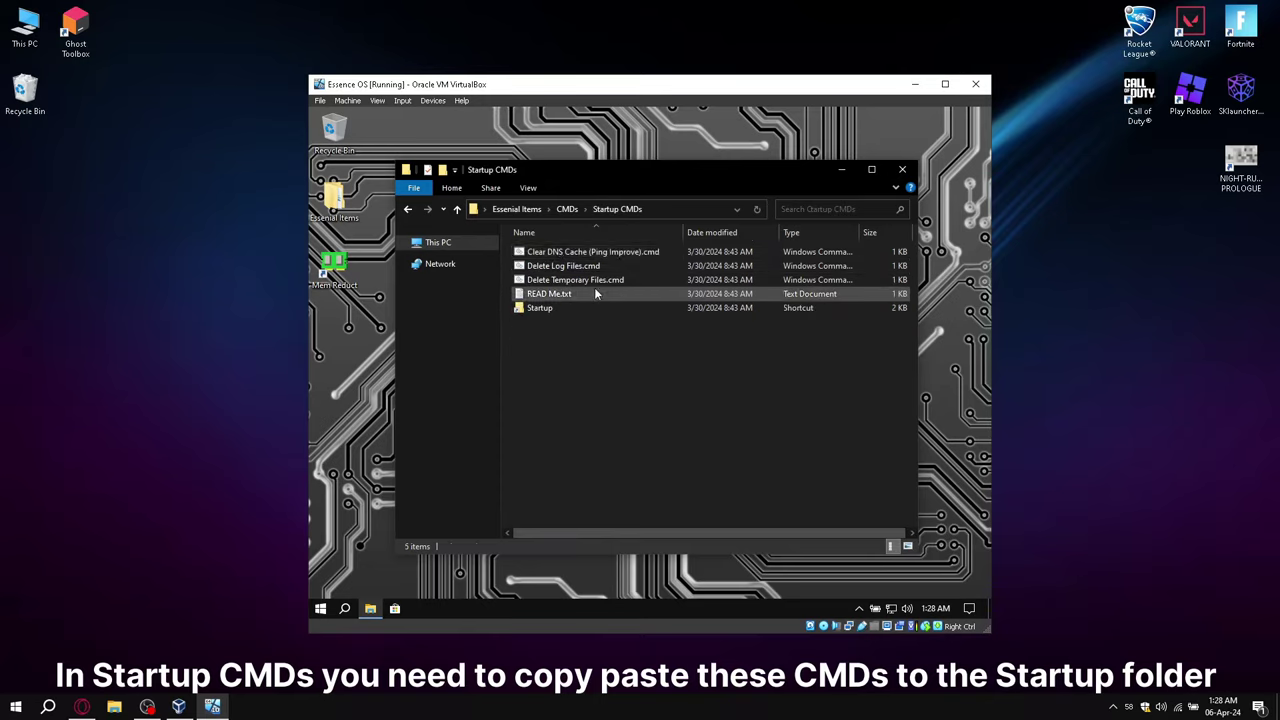
left_click_drag(511, 245, 560, 286)
right_click(558, 281)
left_click(580, 423)
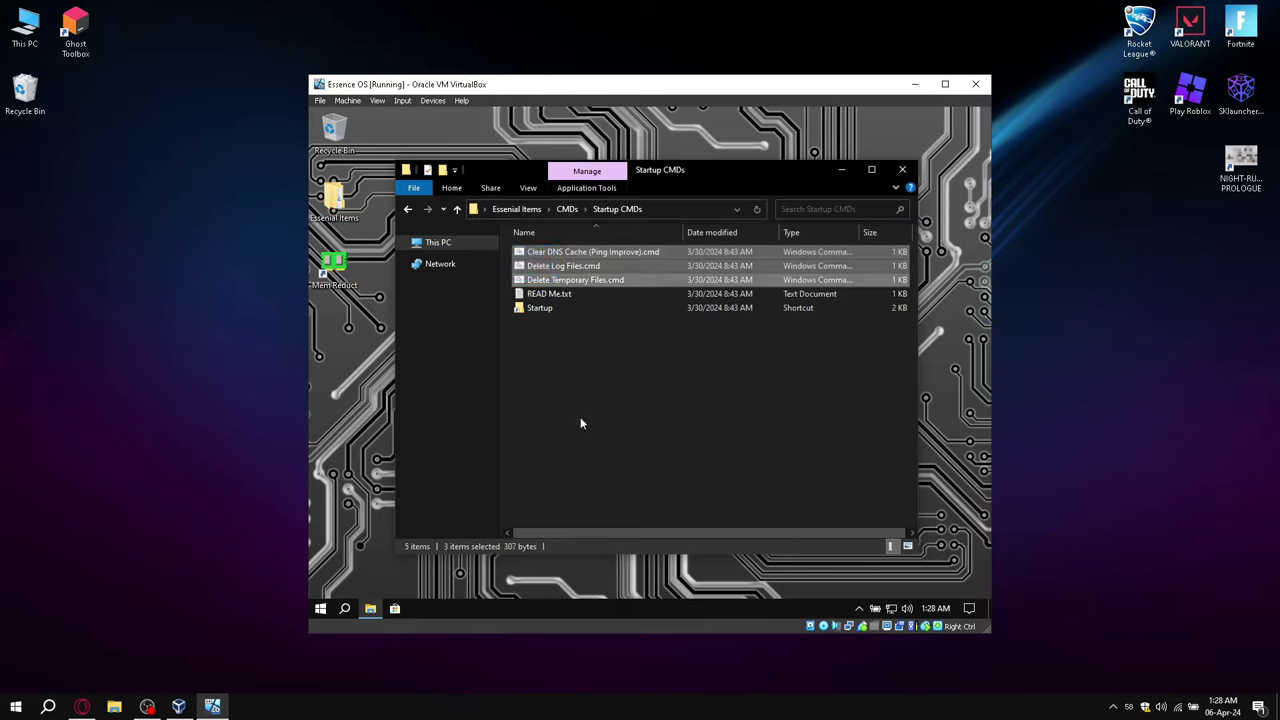
left_click(557, 313)
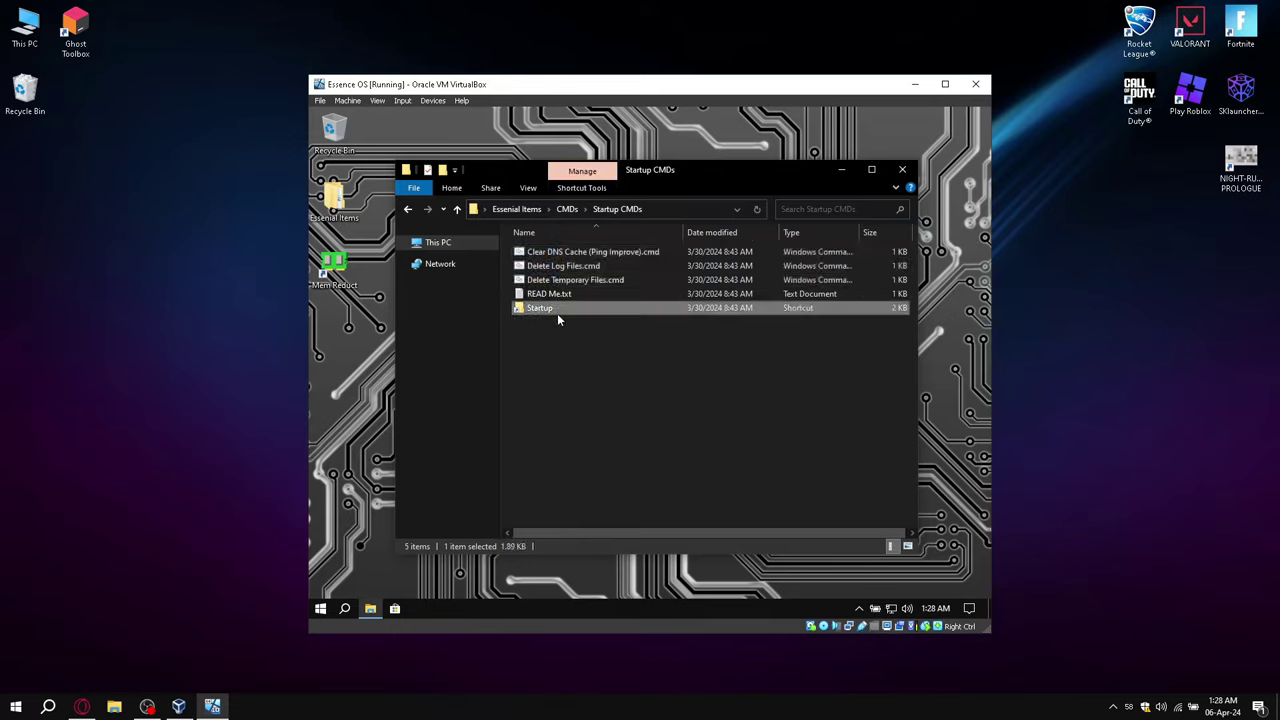
double_click(557, 313)
right_click(688, 344)
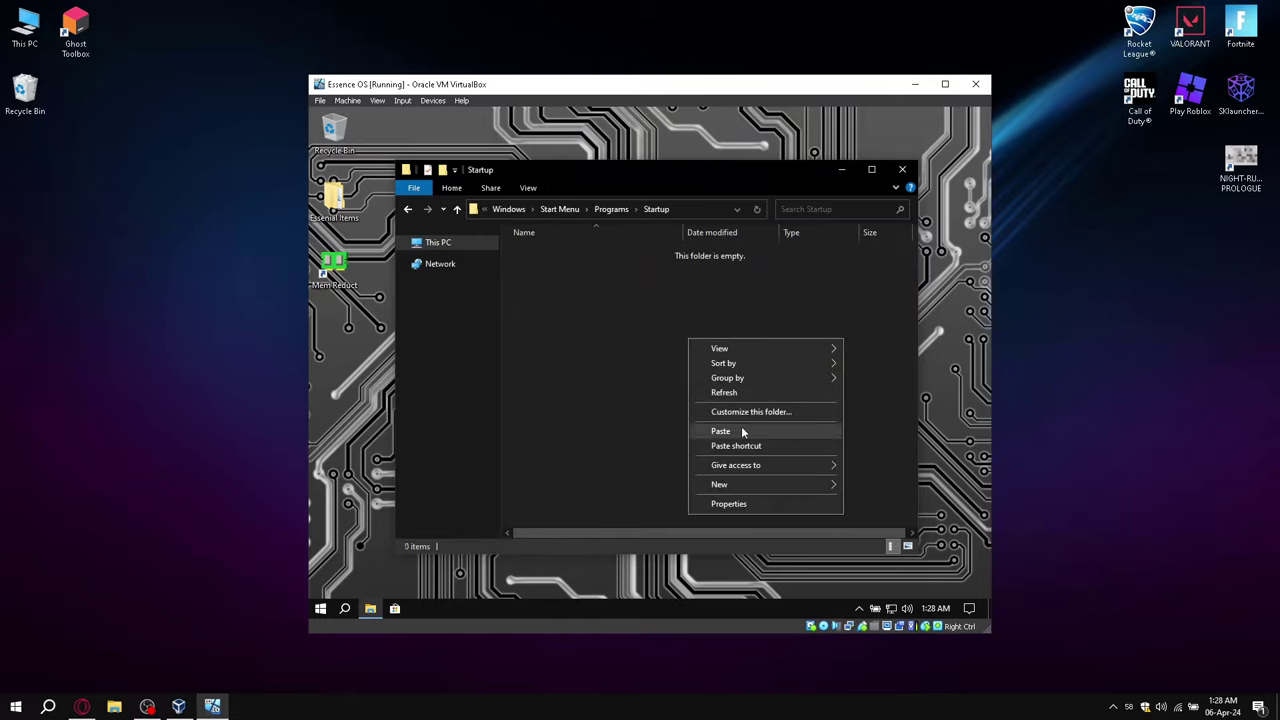
left_click(749, 430)
left_click(856, 357)
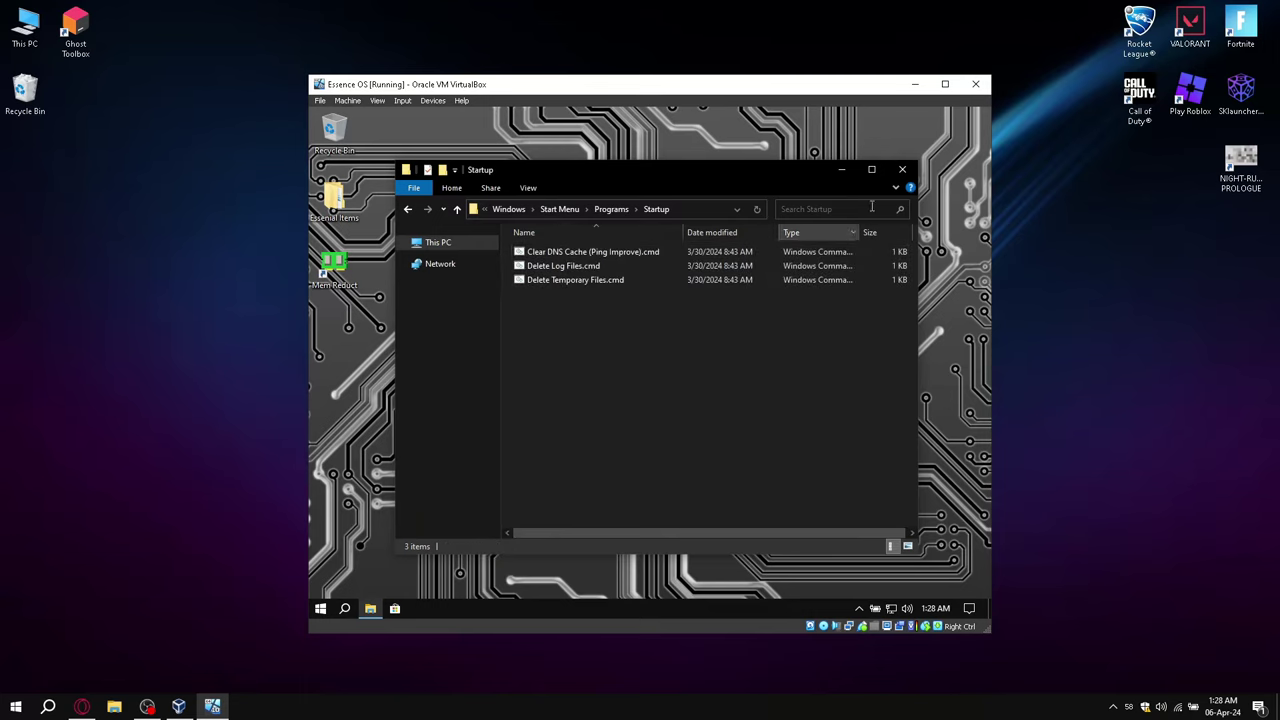
left_click(900, 169)
right_click(580, 290)
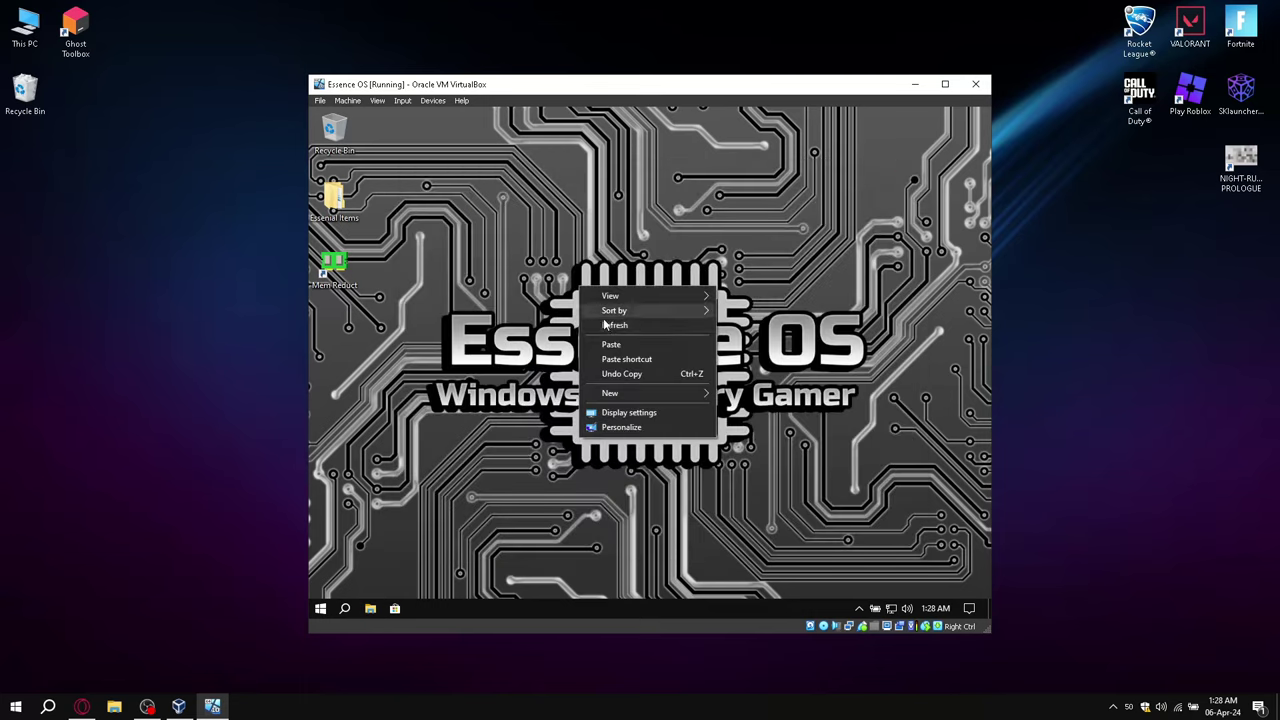
left_click(600, 323)
- Look through the registry tweaks in the REG folder of Essenial Items > REG Files, and return to Essenial Items
double_click(333, 205)
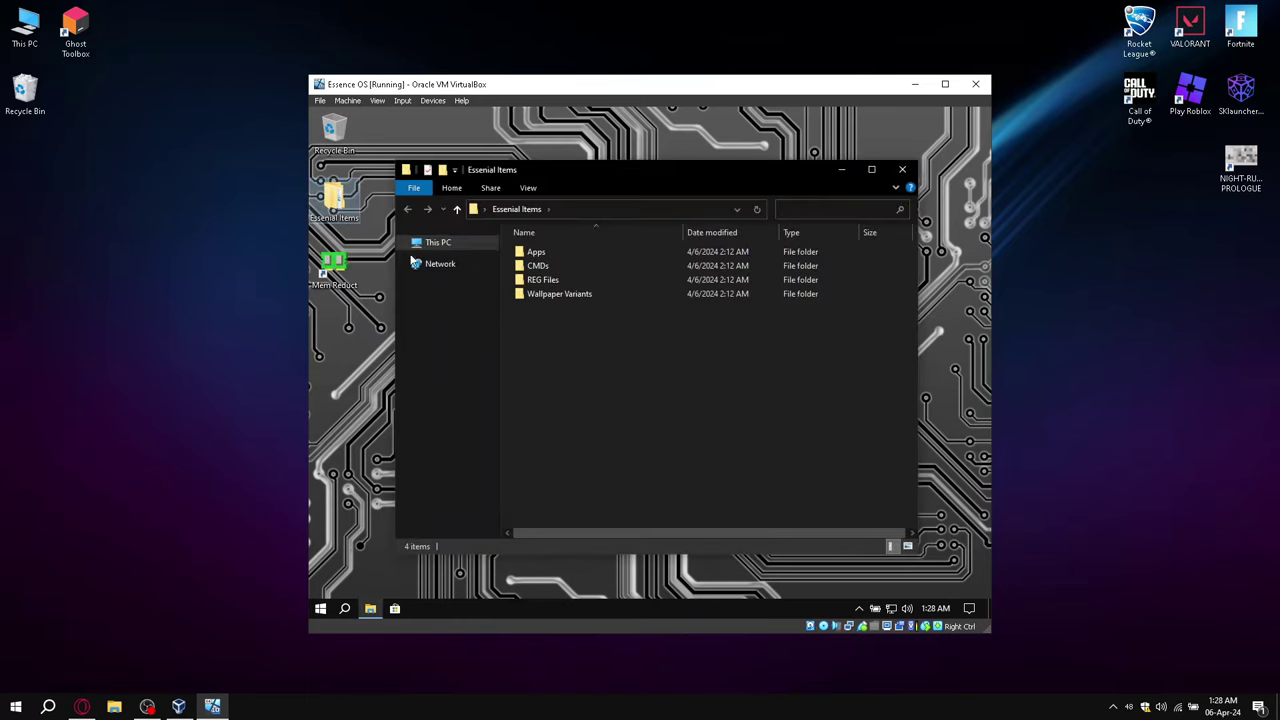
double_click(555, 281)
left_click(570, 265)
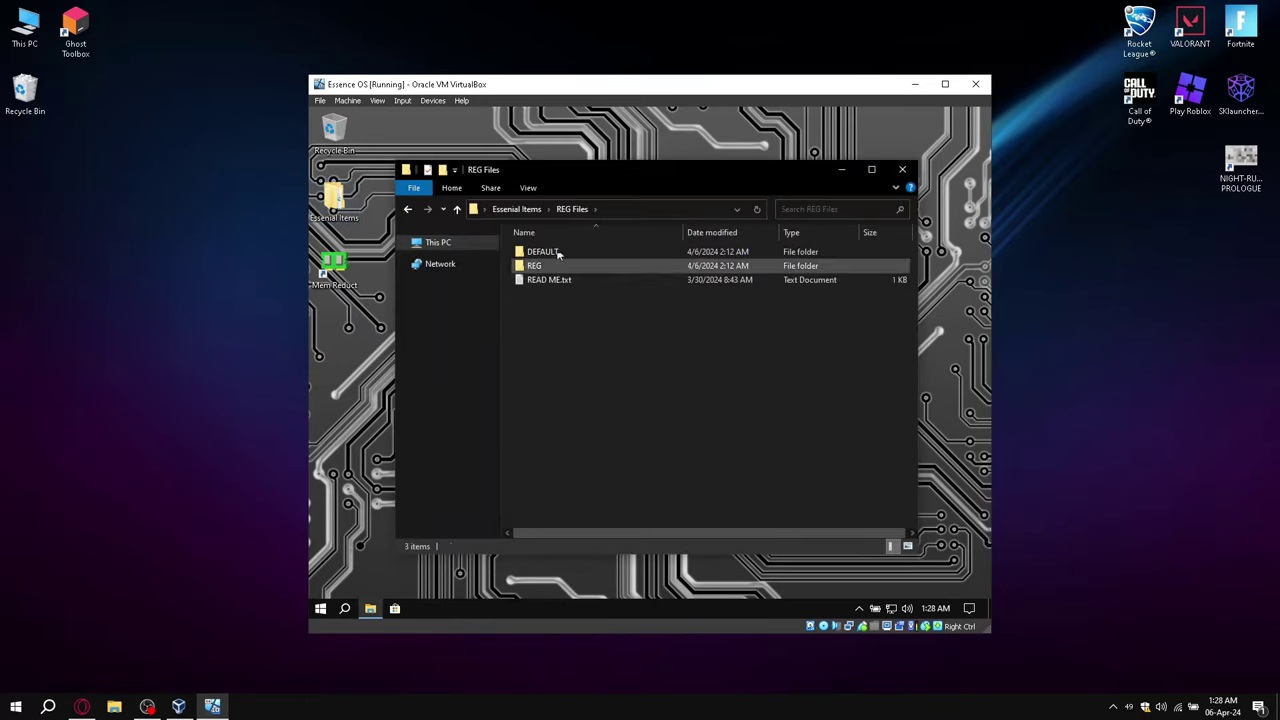
double_click(549, 268)
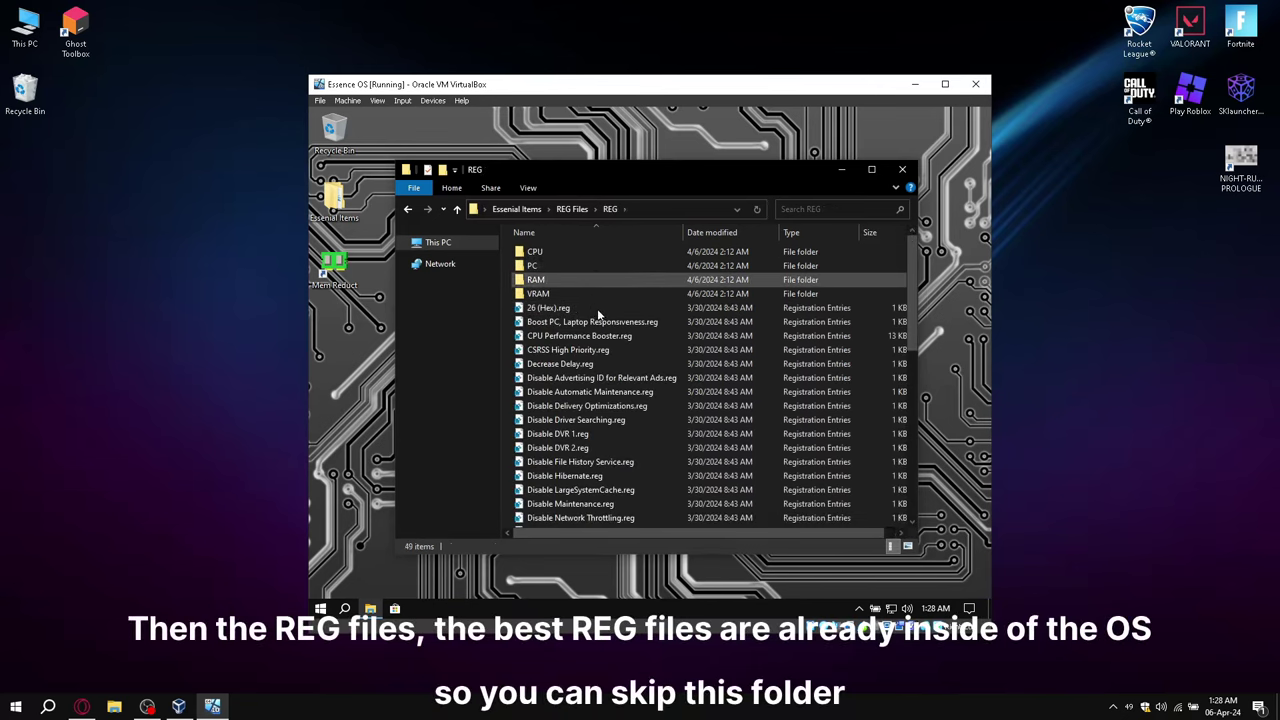
scroll(614, 408, "down", 5)
scroll(614, 405, "down", 3)
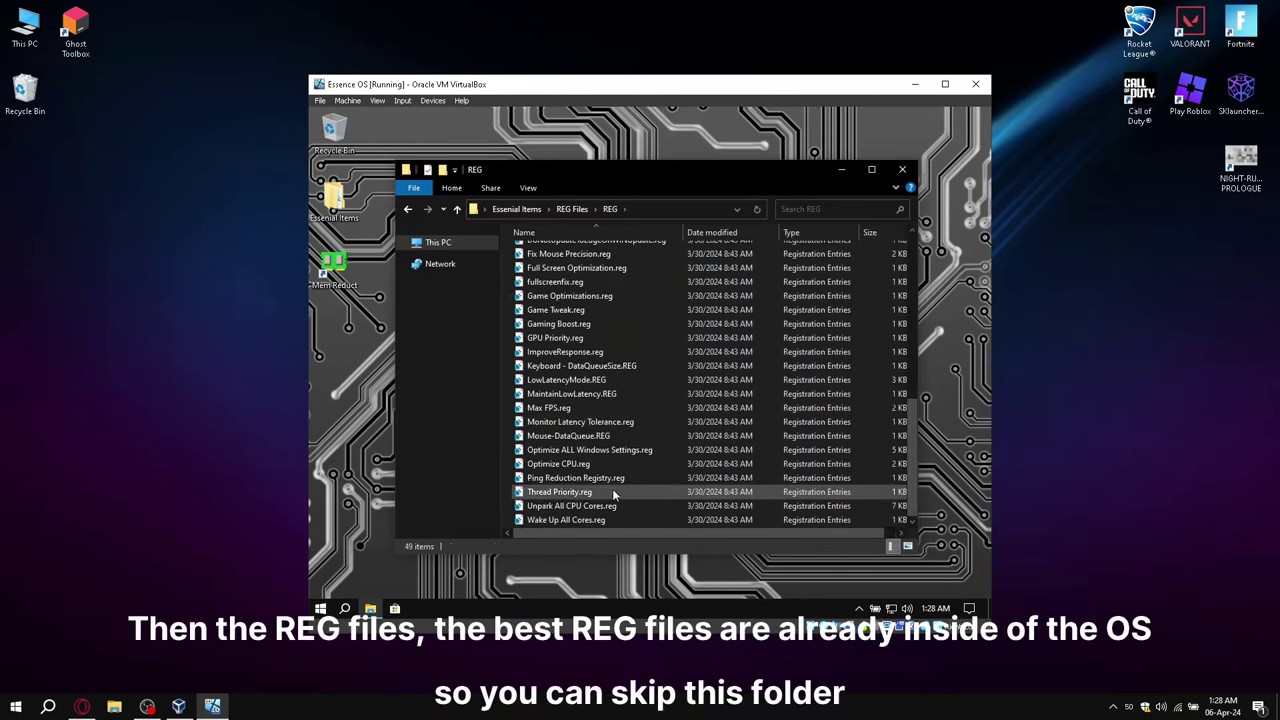
left_click(572, 209)
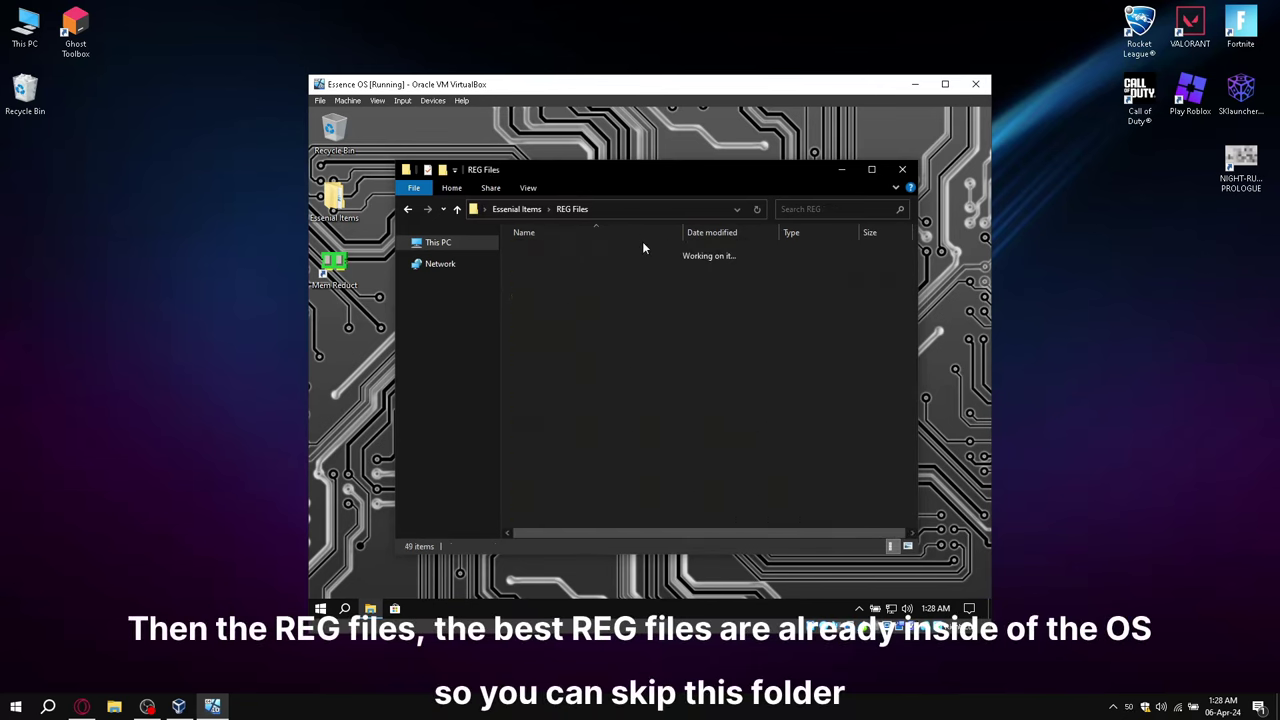
left_click(518, 214)
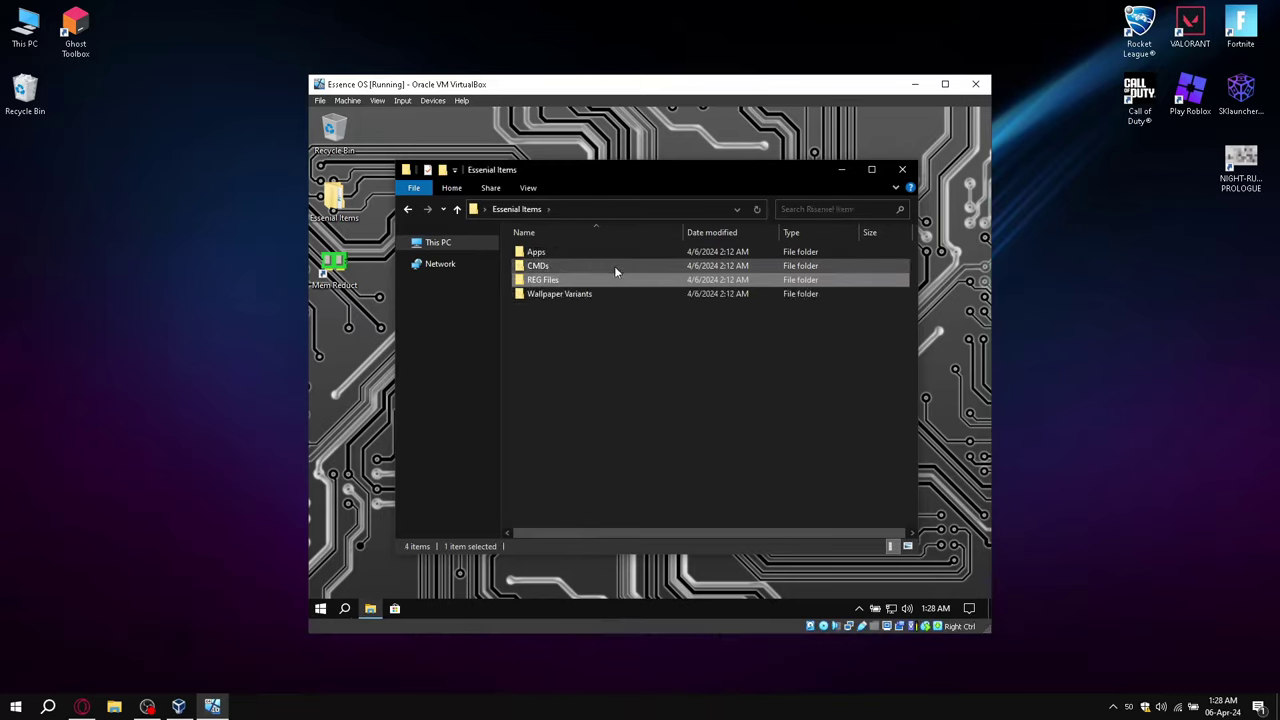
- Open the Wallpaper Variants folder and try img01.jpg and img02.jpg as the desktop background
double_click(576, 298)
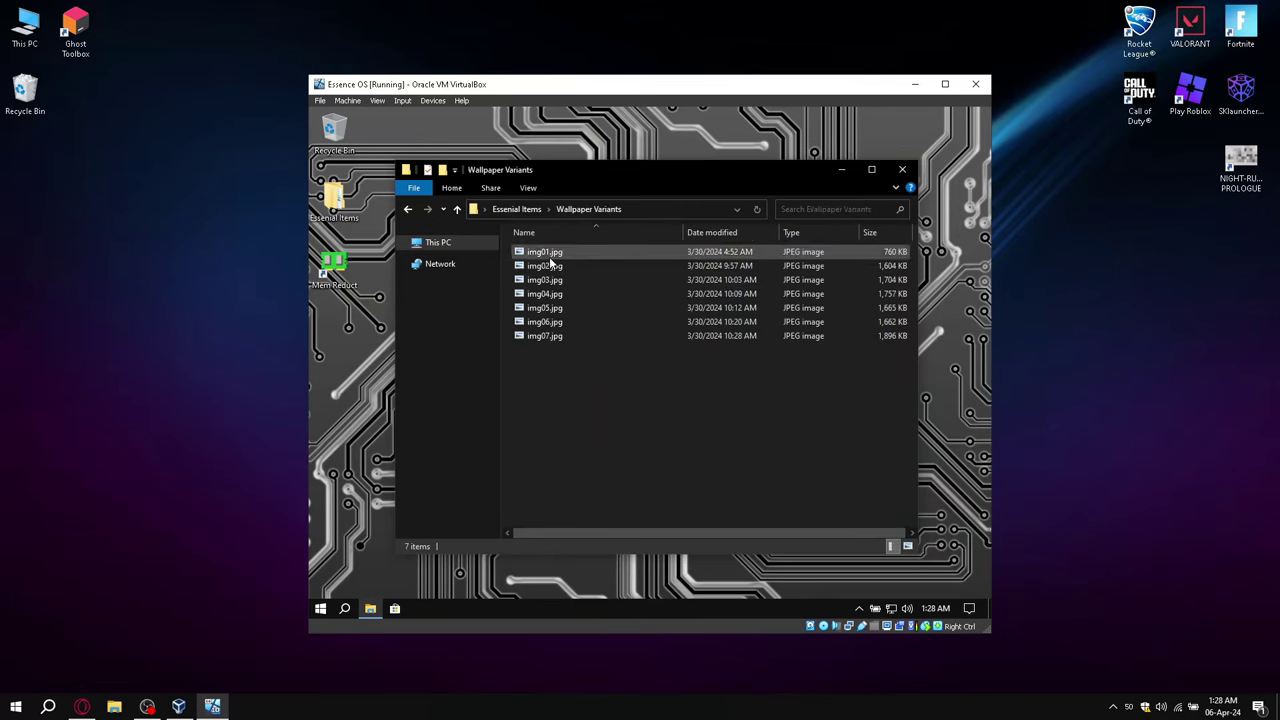
double_click(550, 255)
left_click(677, 412)
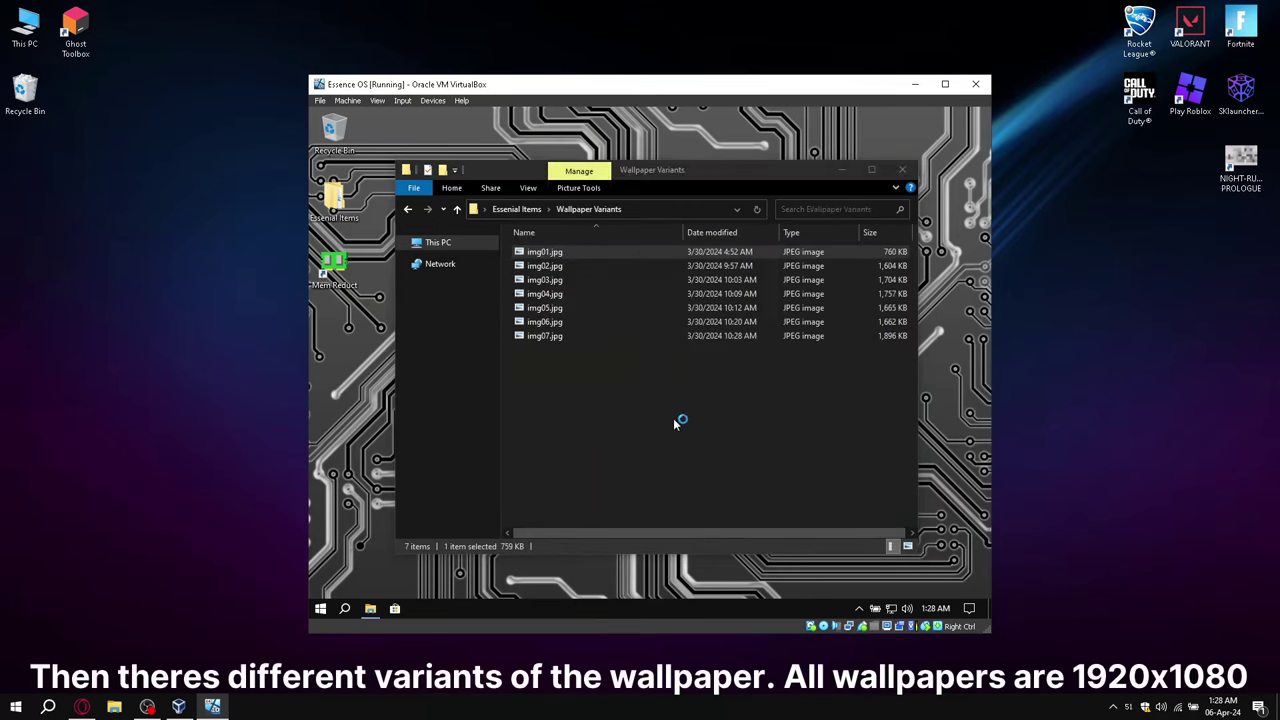
right_click(562, 255)
left_click(596, 281)
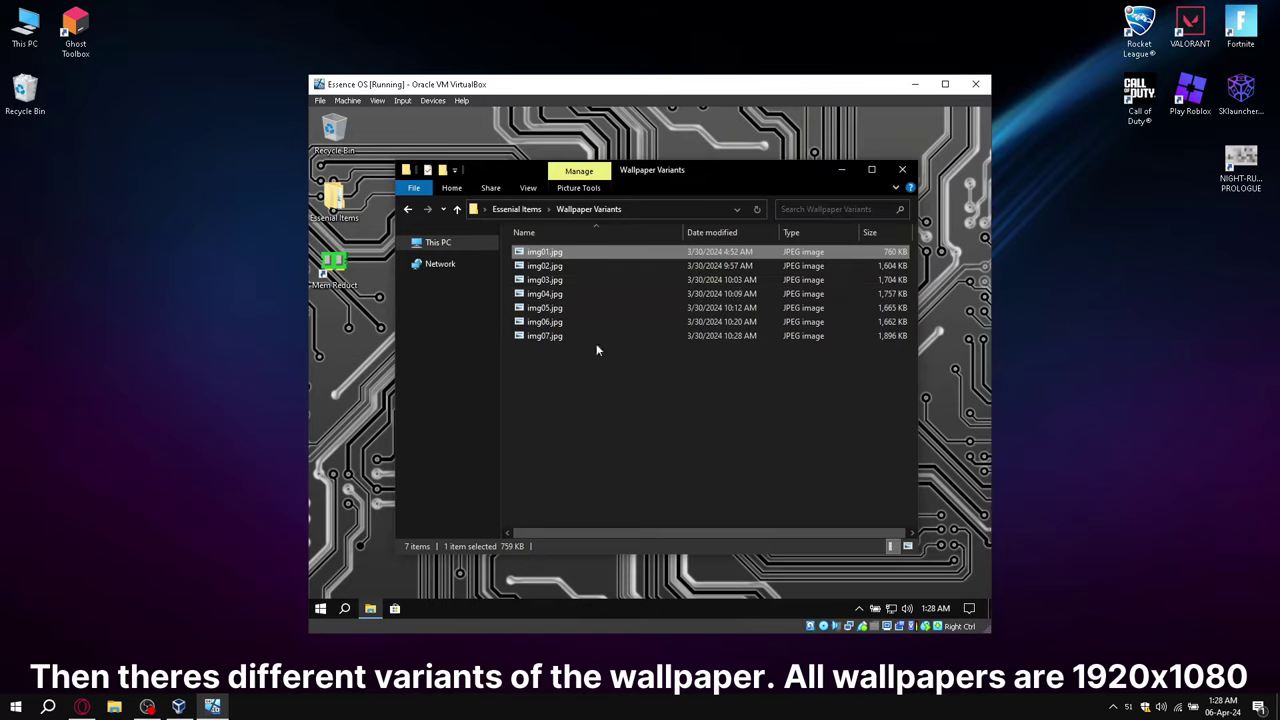
left_click(555, 268)
right_click(555, 268)
left_click(590, 292)
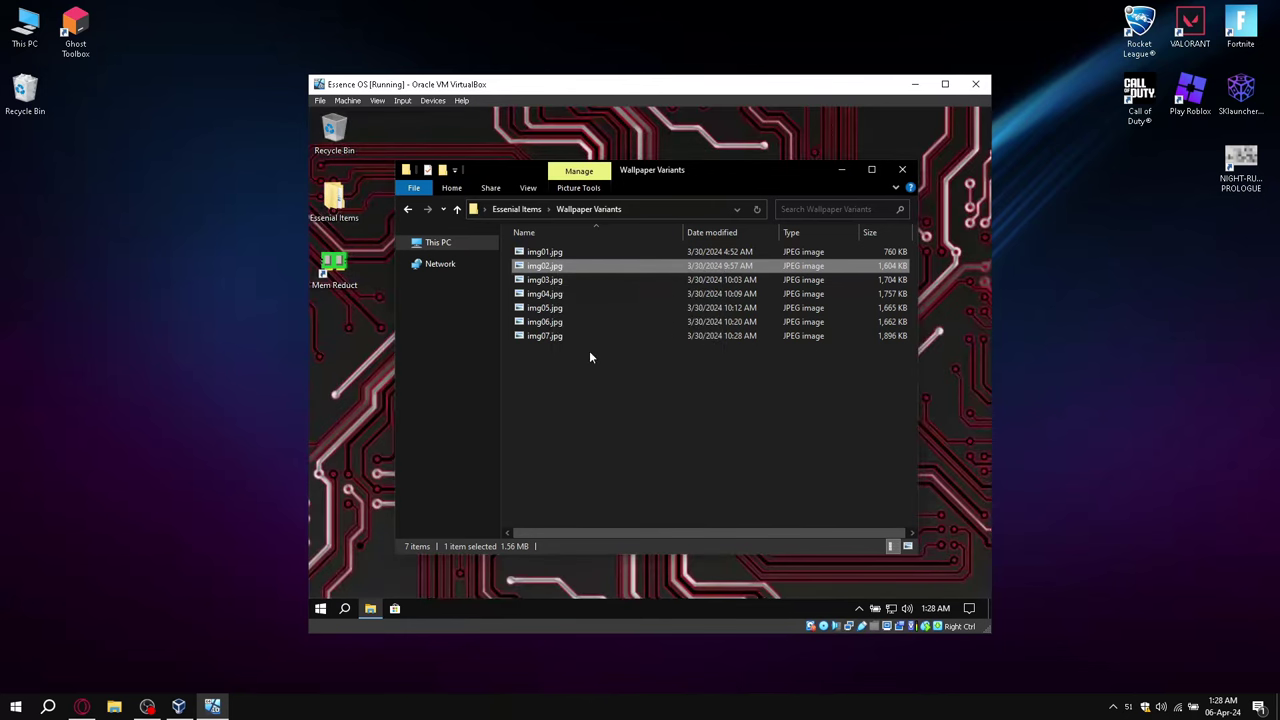
- Move the folder window clear of the wallpaper and try img03.jpg, img04.jpg and img05.jpg as the desktop background
left_click_drag(731, 169, 705, 474)
right_click(554, 583)
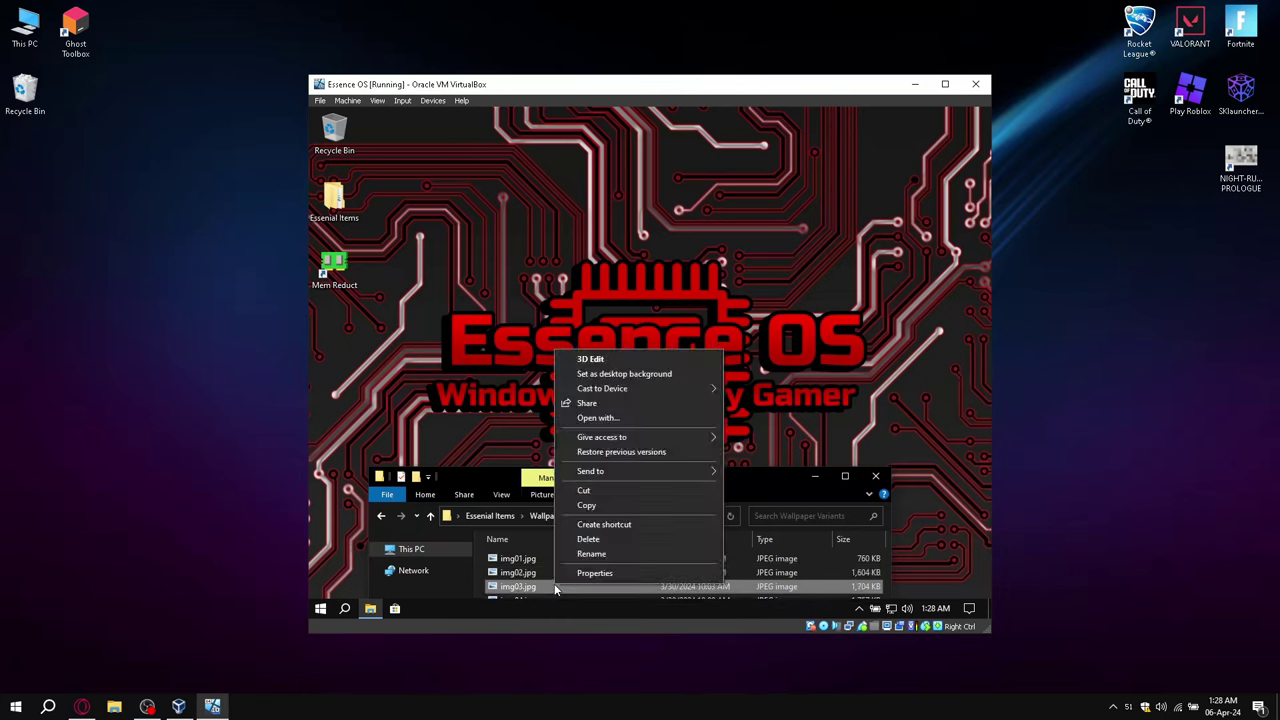
left_click(605, 374)
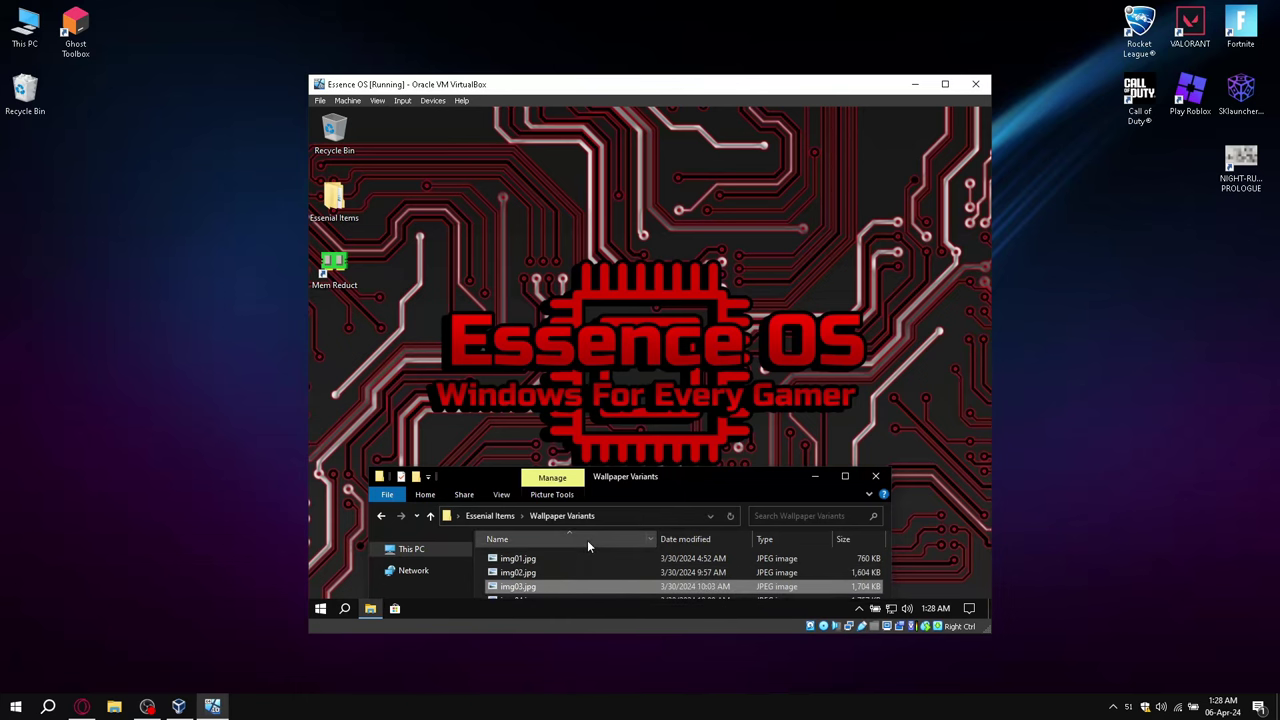
right_click(531, 594)
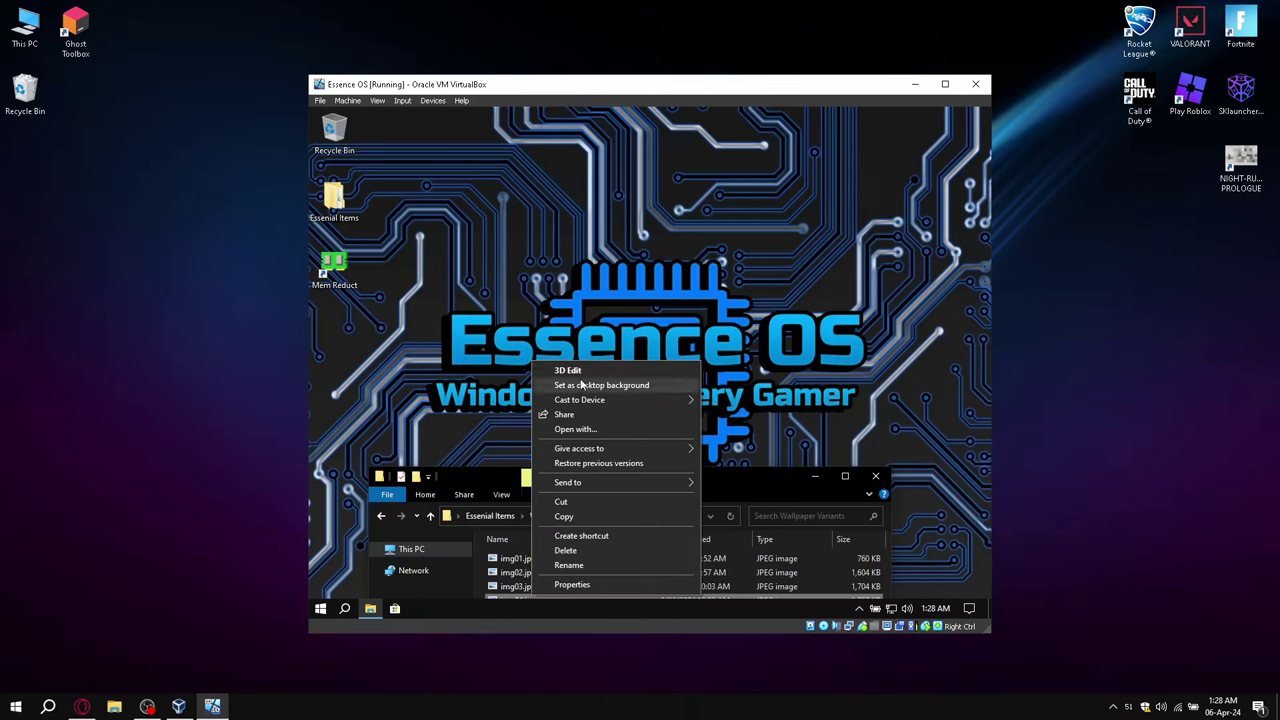
left_click(582, 385)
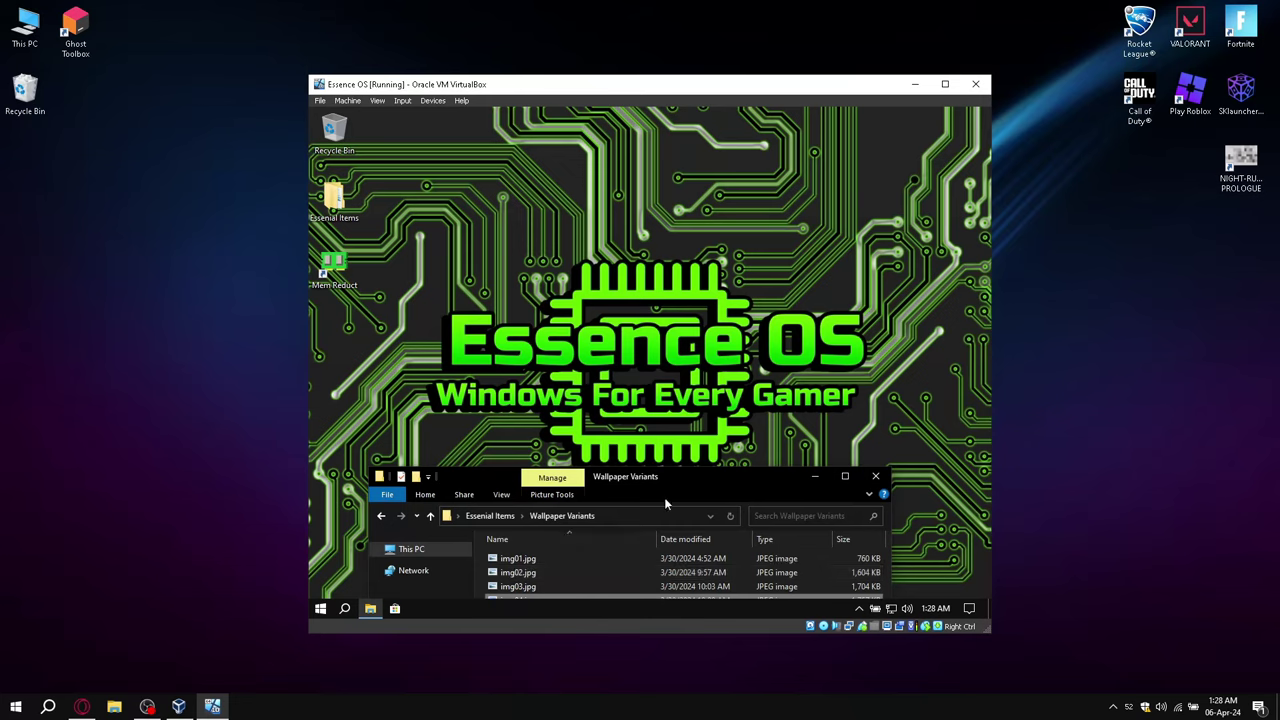
left_click_drag(632, 484, 656, 308)
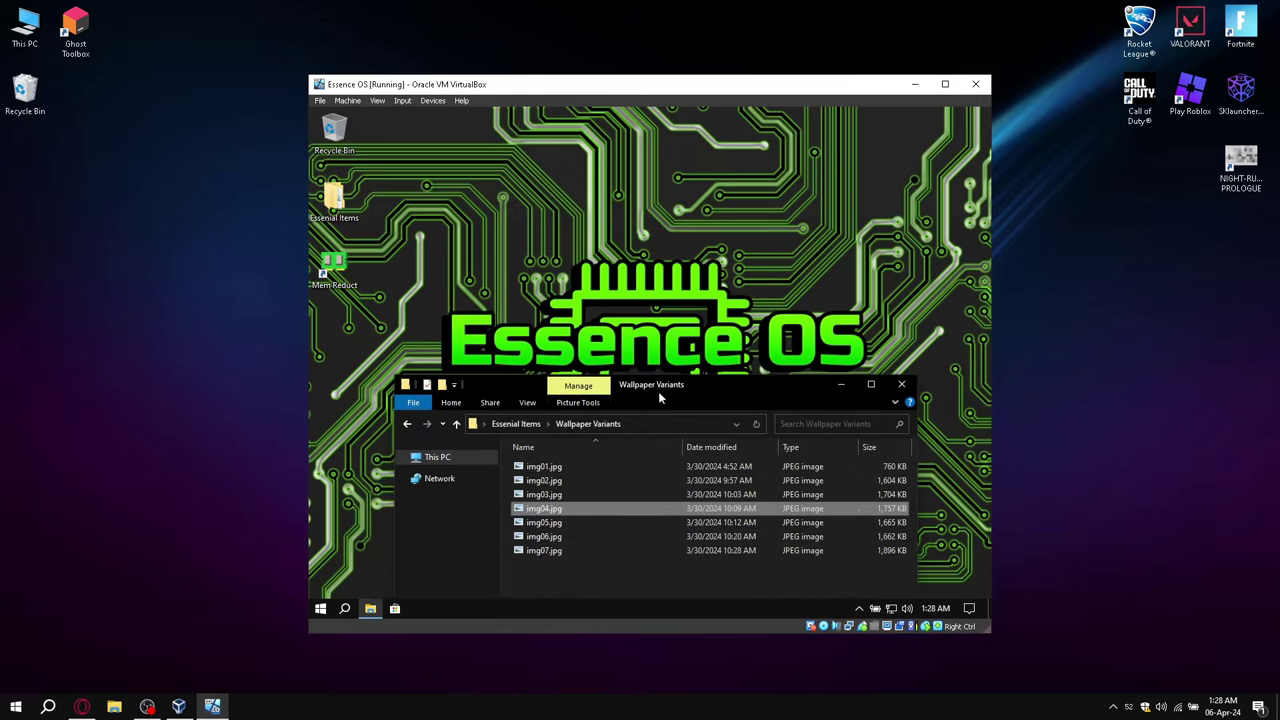
right_click(571, 438)
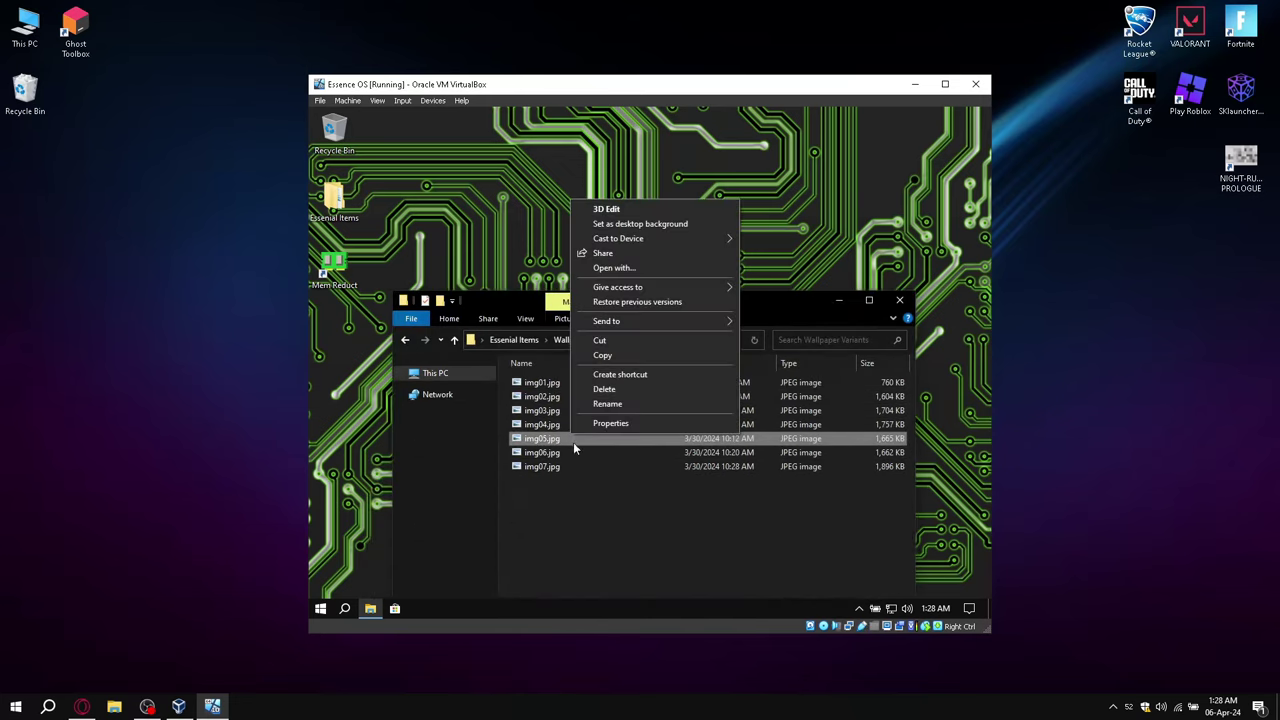
left_click(620, 224)
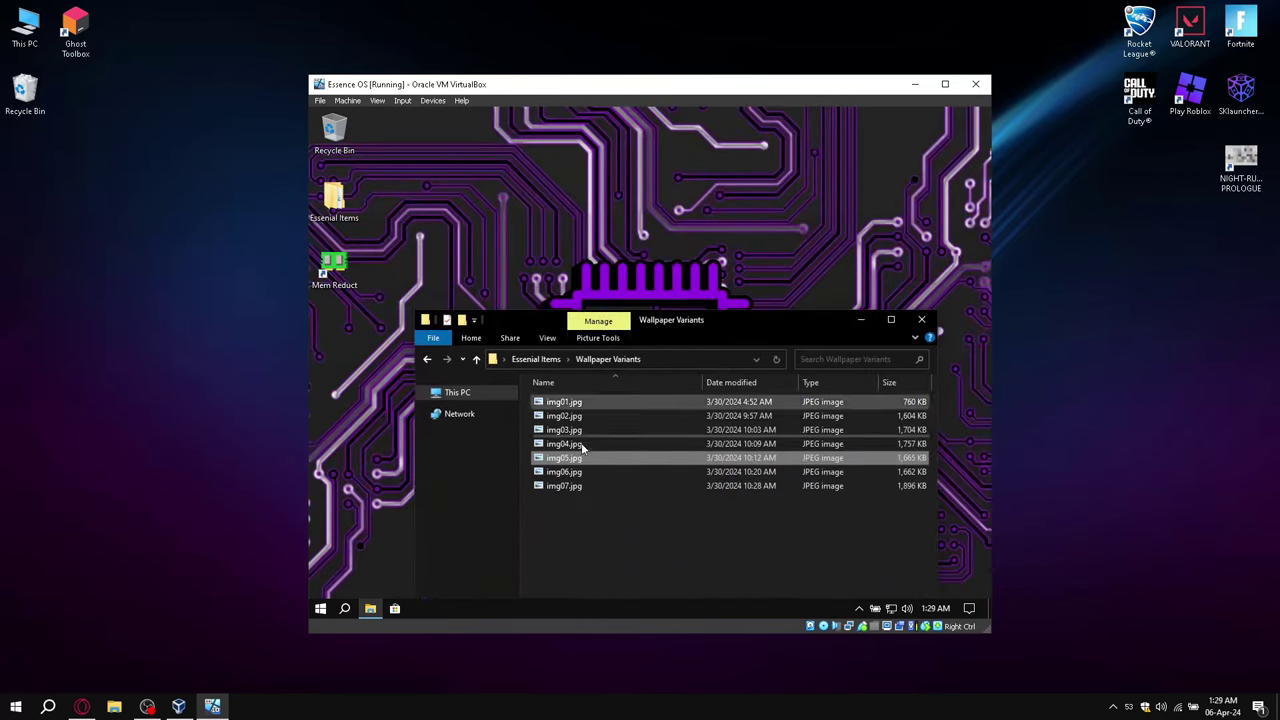
- Try img06.jpg and img07.jpg as the desktop background
right_click(573, 471)
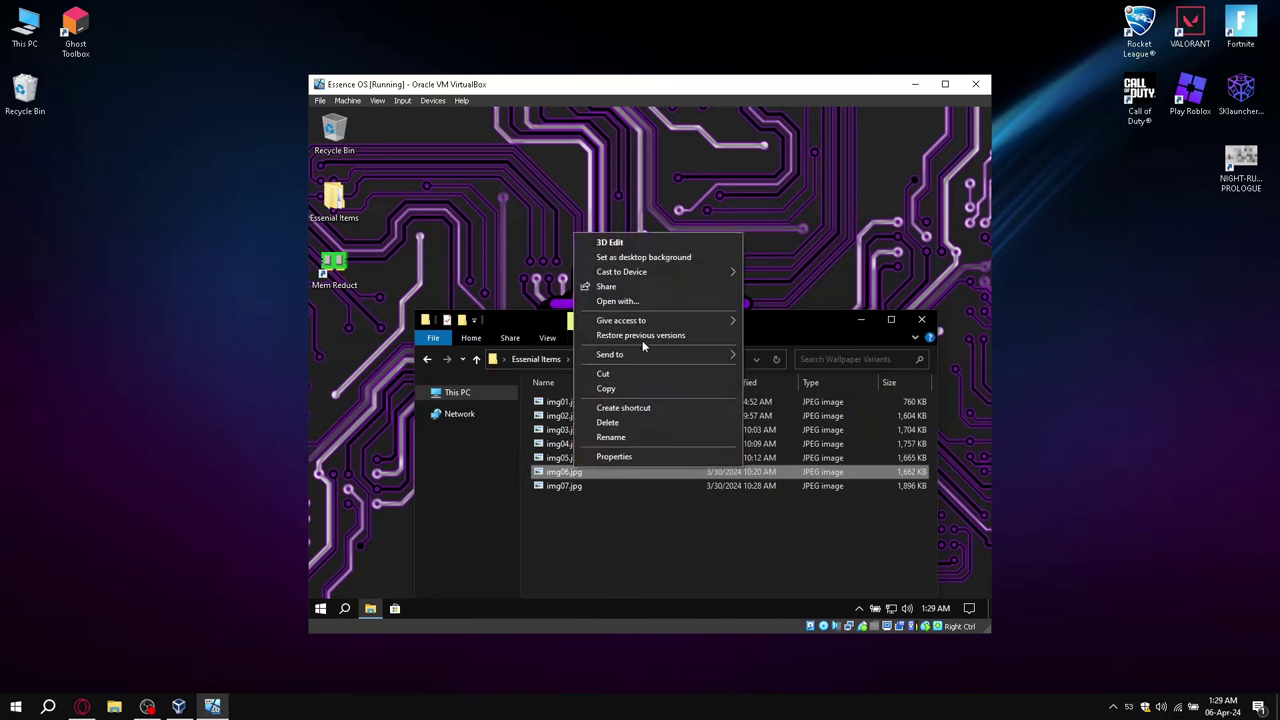
left_click(621, 258)
left_click_drag(593, 326, 618, 365)
right_click(609, 524)
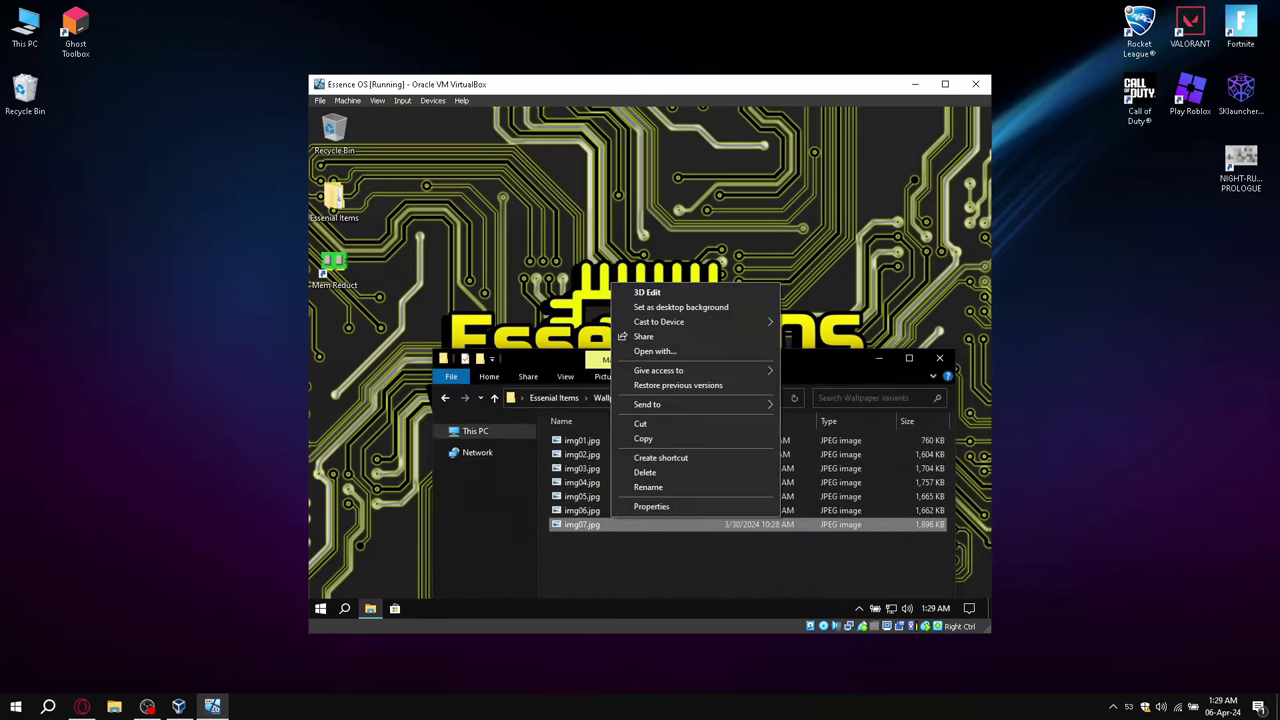
left_click(666, 308)
mouse_move(618, 362)
left_mouse_down()
mouse_move(795, 479)
mouse_move(617, 354)
left_mouse_up()
- Set img02.jpg as the desktop background, close the Wallpaper Variants folder and refresh the desktop
right_click(596, 437)
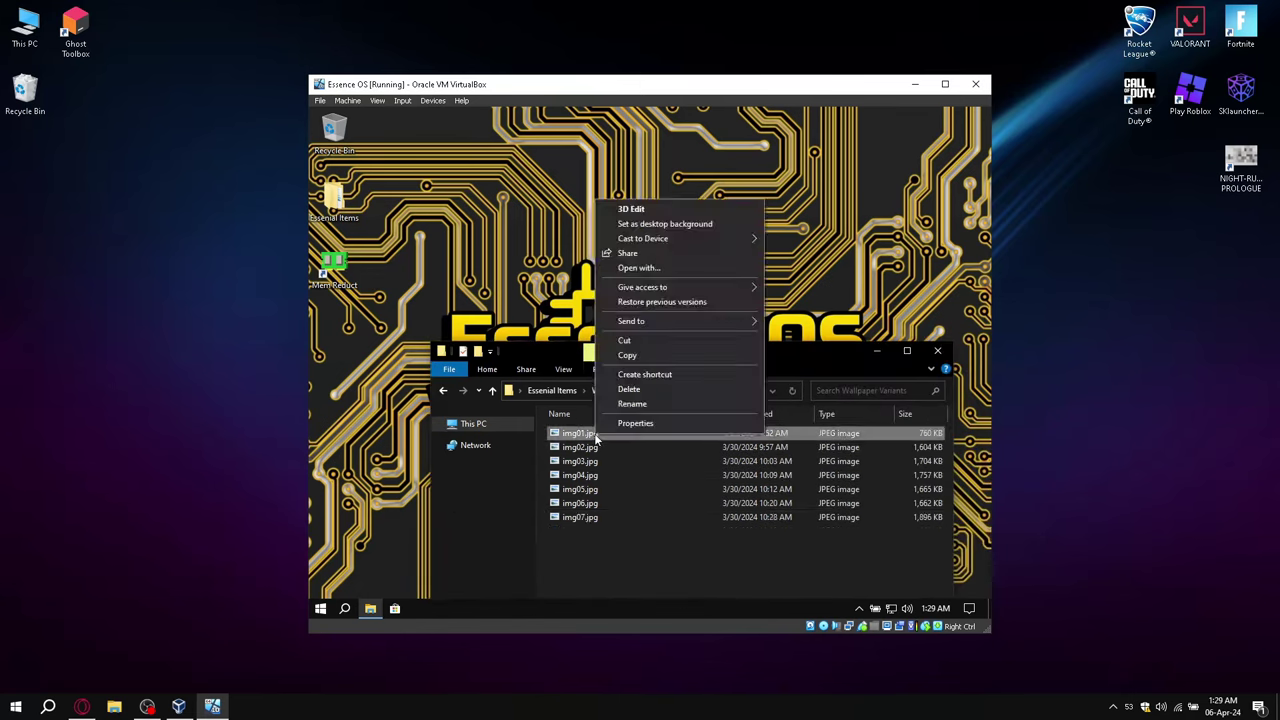
left_click(590, 448)
right_click(590, 450)
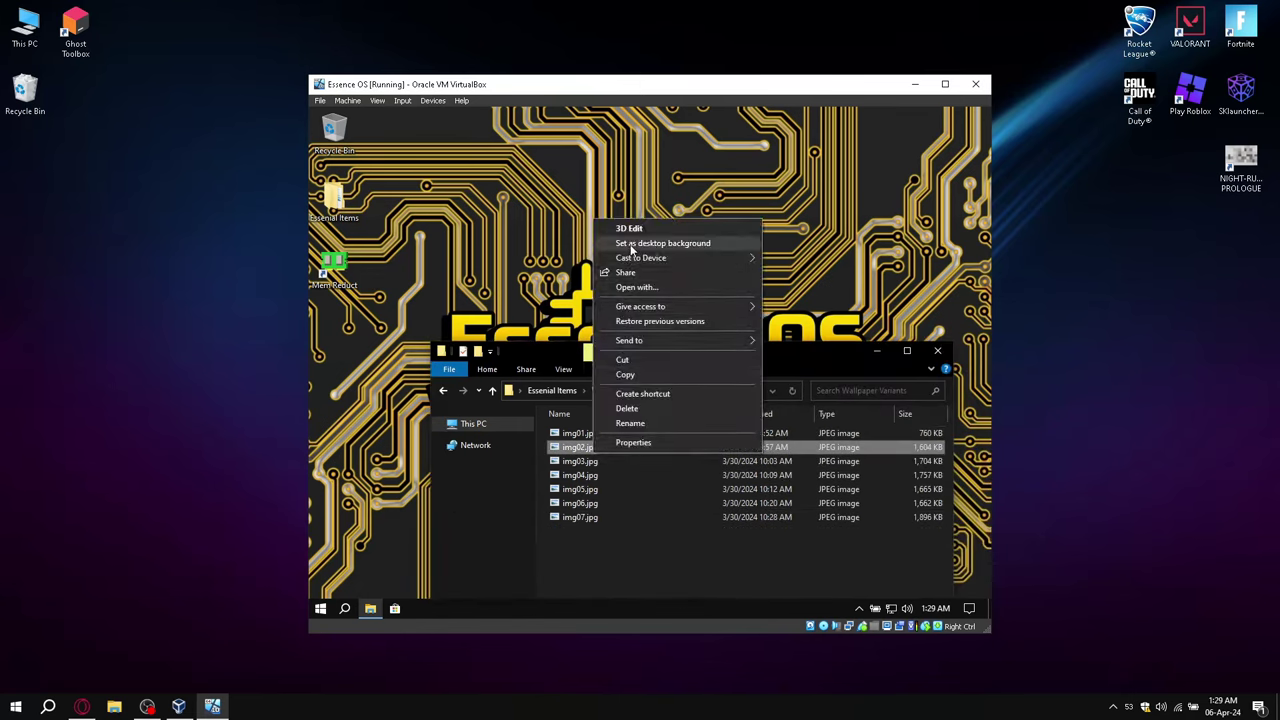
left_click(640, 239)
left_click_drag(640, 366, 563, 348)
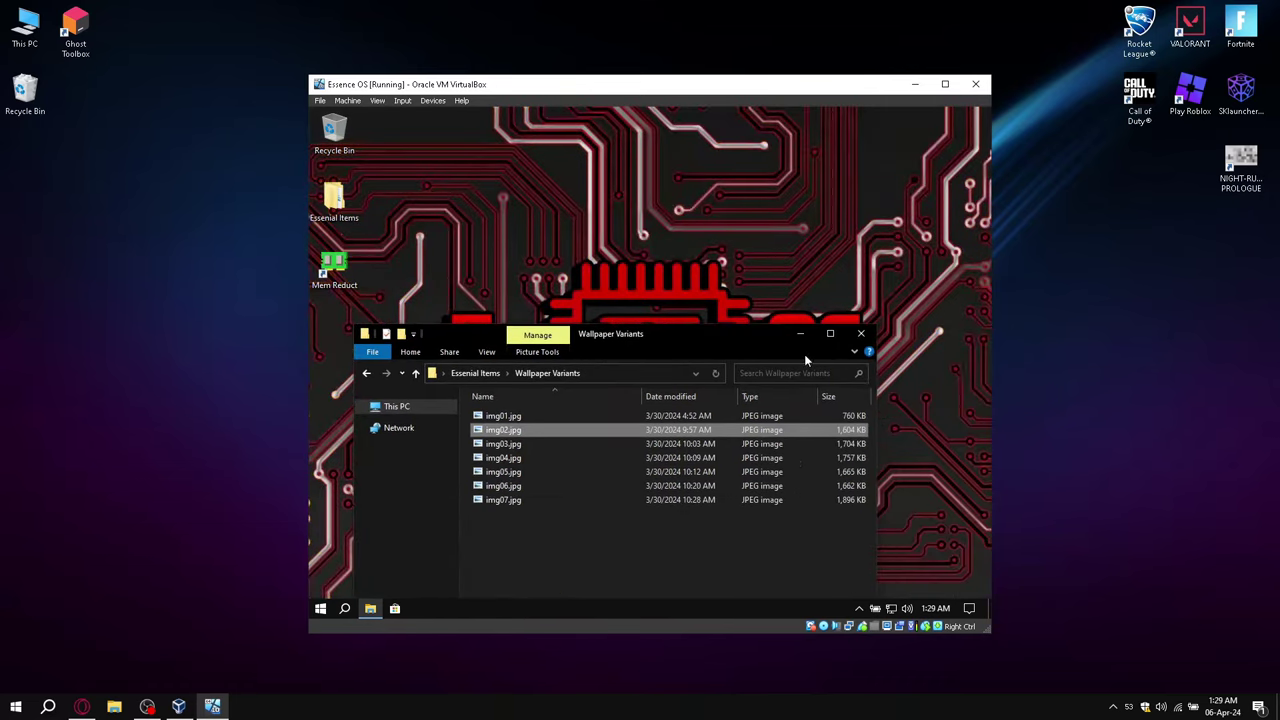
left_click(850, 336)
right_click(668, 276)
left_click(704, 320)
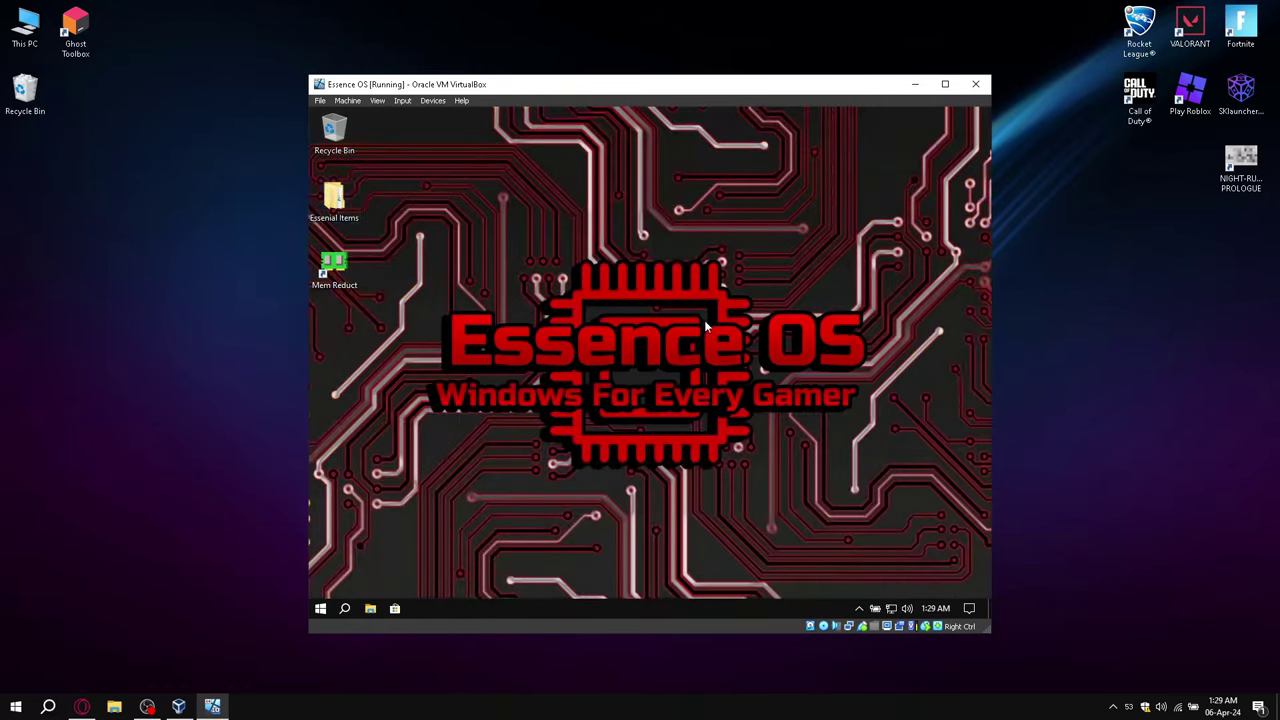
right_click(618, 336)
- Turn off notifications from apps and other senders in the System notification settings
left_click(318, 610)
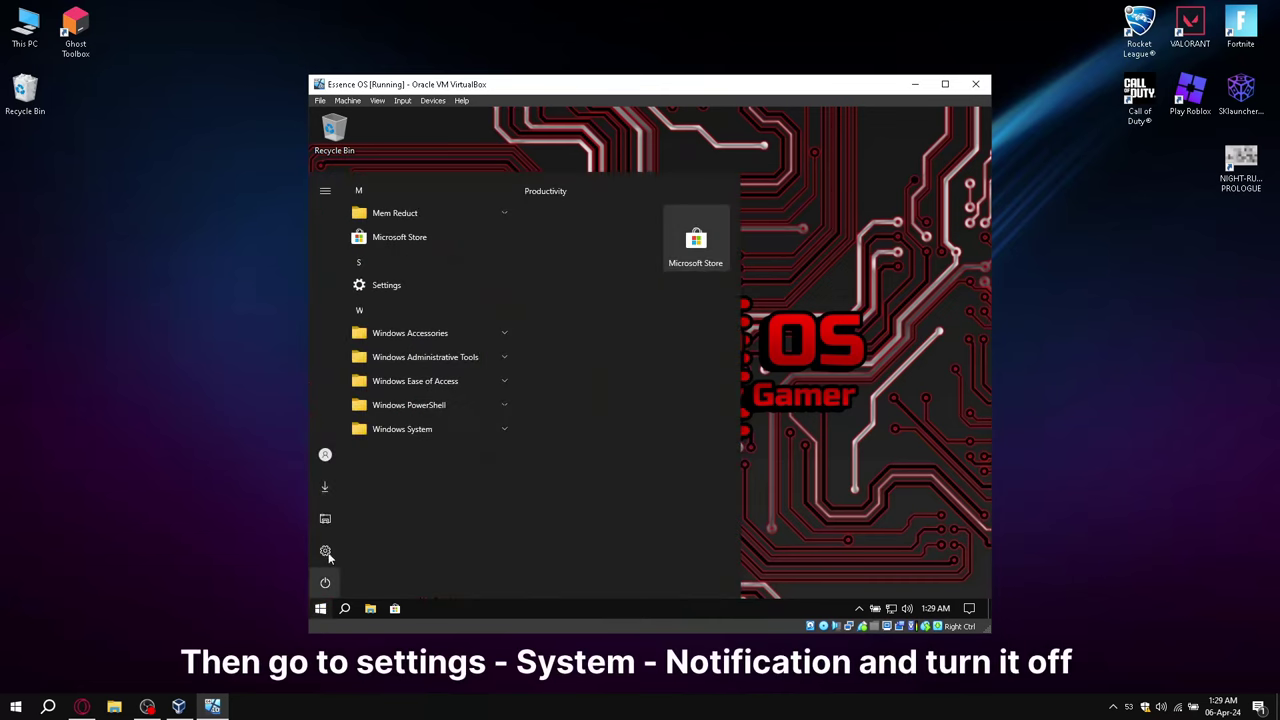
left_click(327, 553)
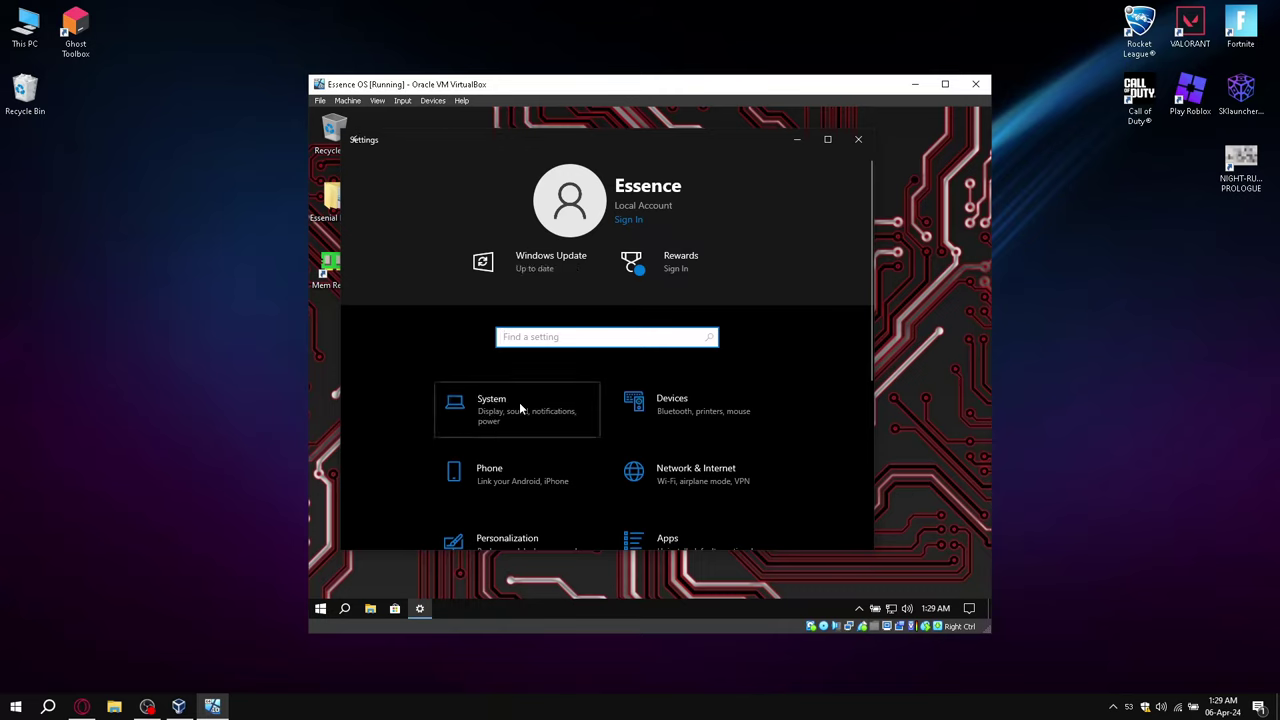
left_click(519, 402)
scroll(494, 418, "down", 1)
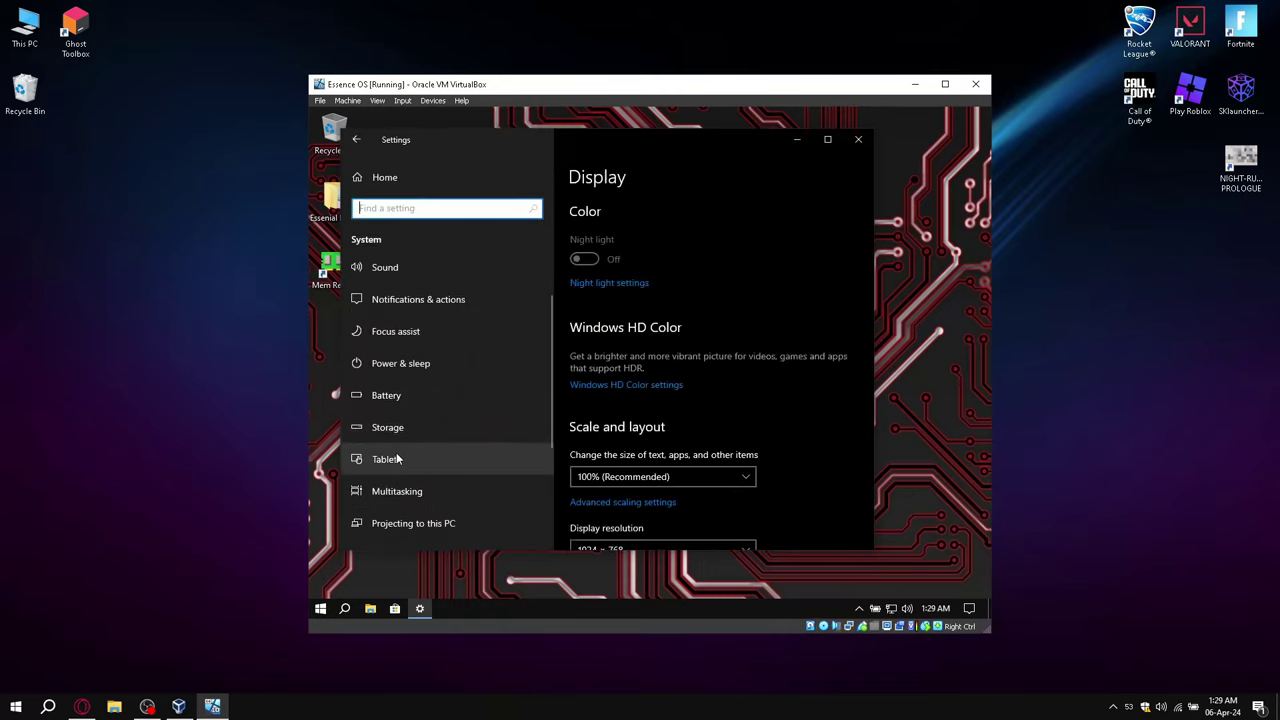
left_click(378, 301)
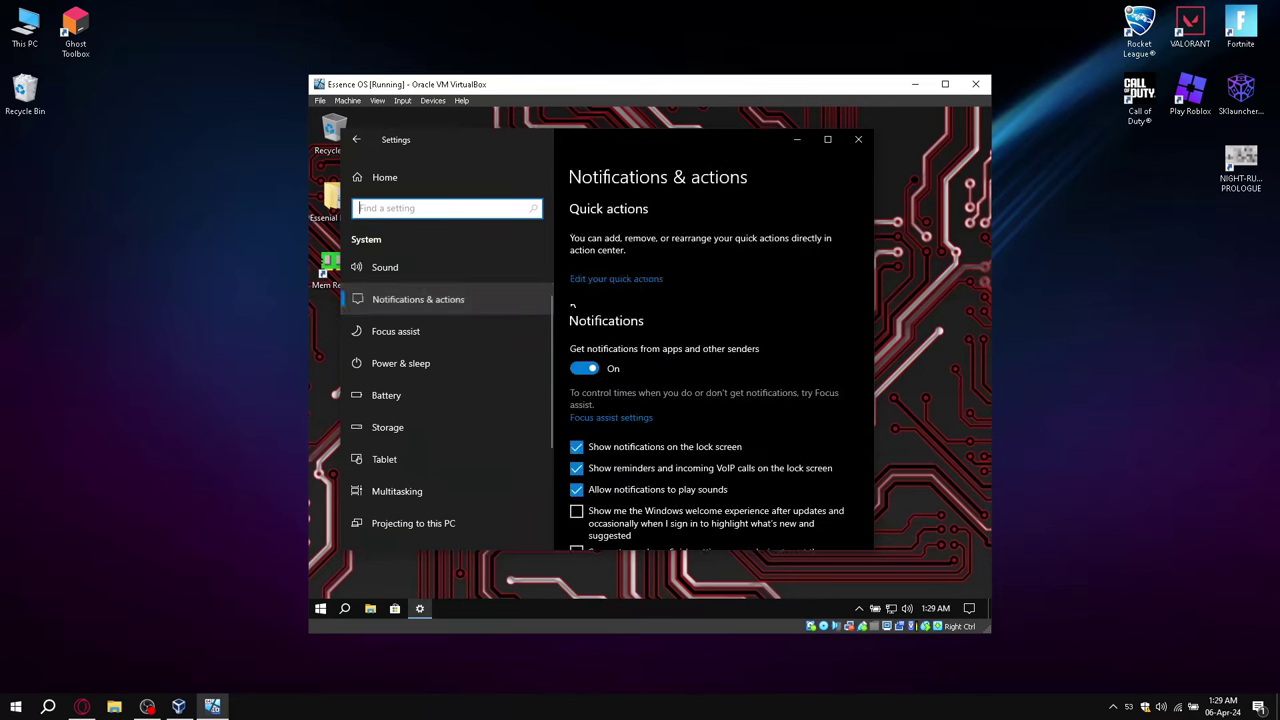
left_click(591, 367)
scroll(803, 422, "down", 2)
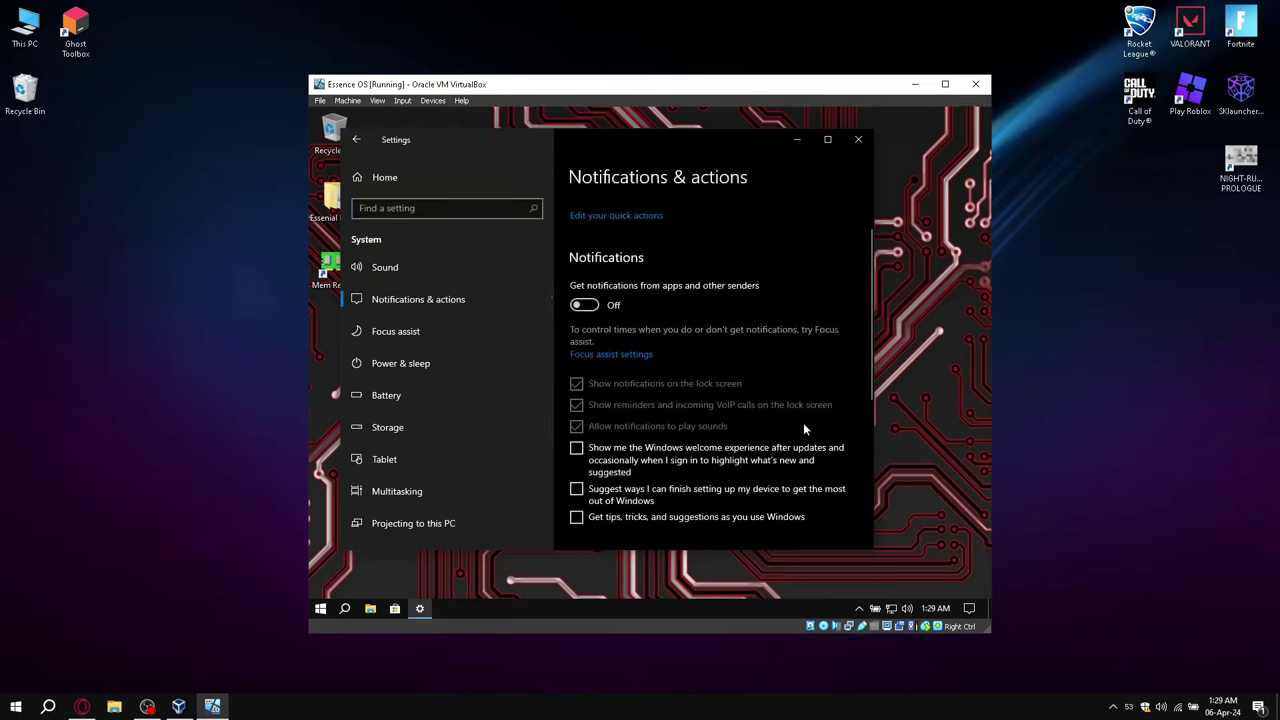
- Review the Focus assist options and the main Settings categories, close Settings and refresh the desktop
left_click(453, 336)
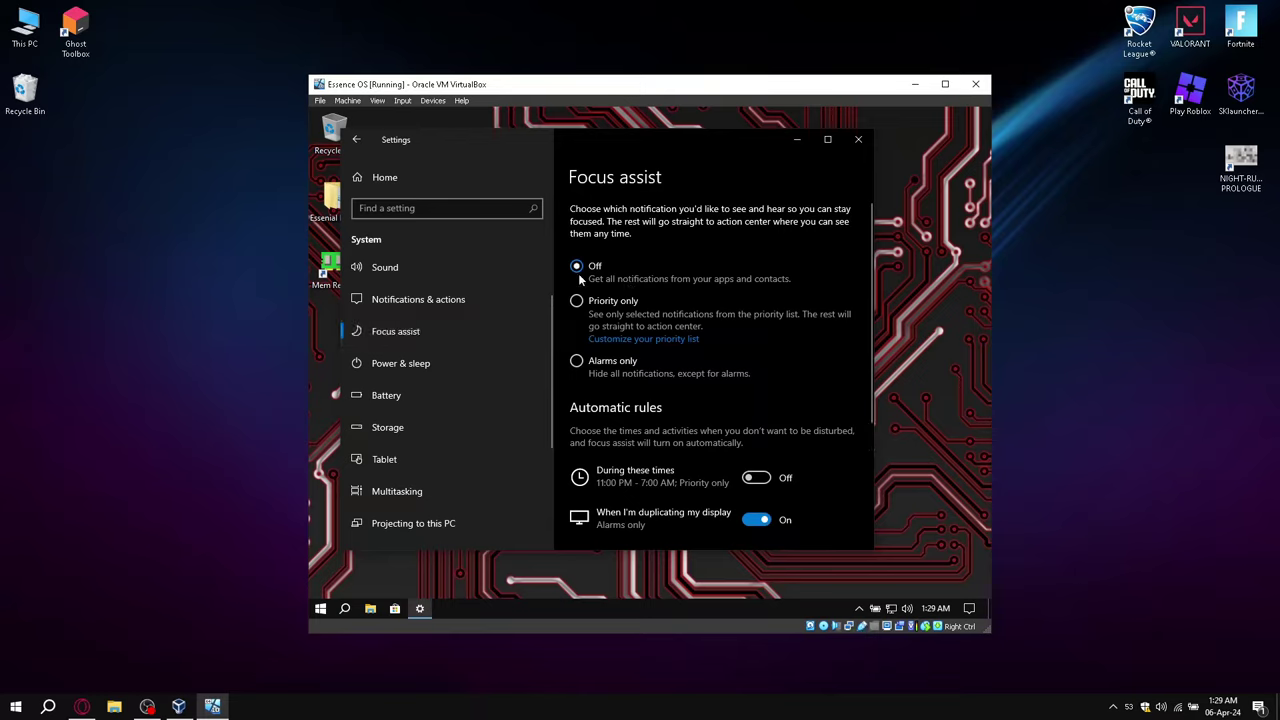
scroll(525, 390, "down", 1)
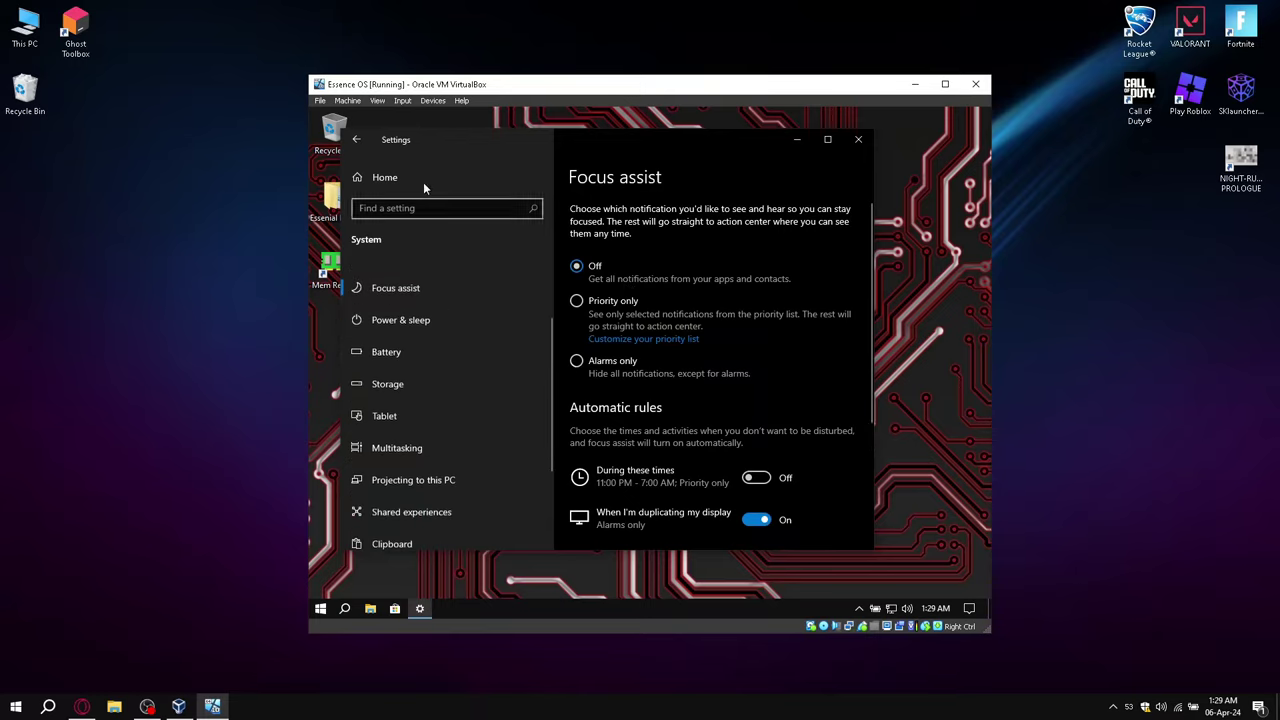
left_click(416, 175)
scroll(769, 460, "down", 4)
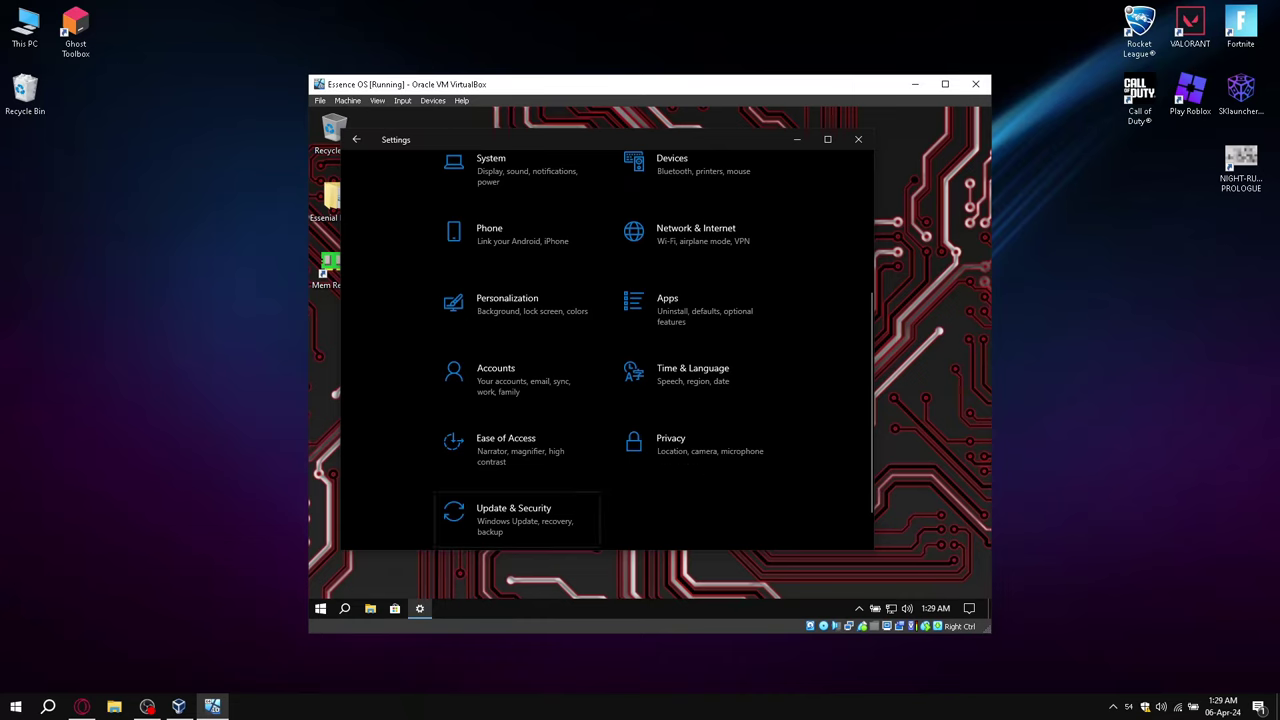
scroll(670, 342, "up", 1)
scroll(670, 342, "up", 2)
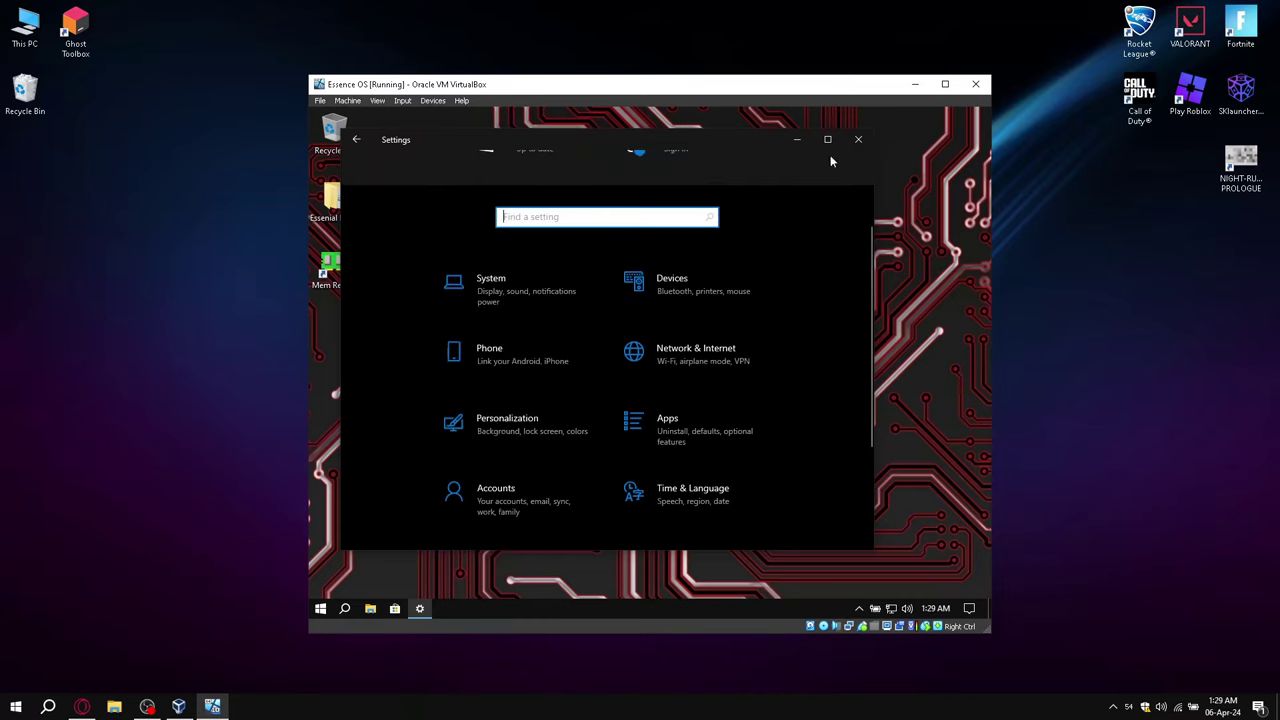
left_click(858, 139)
right_click(657, 332)
left_click(706, 373)
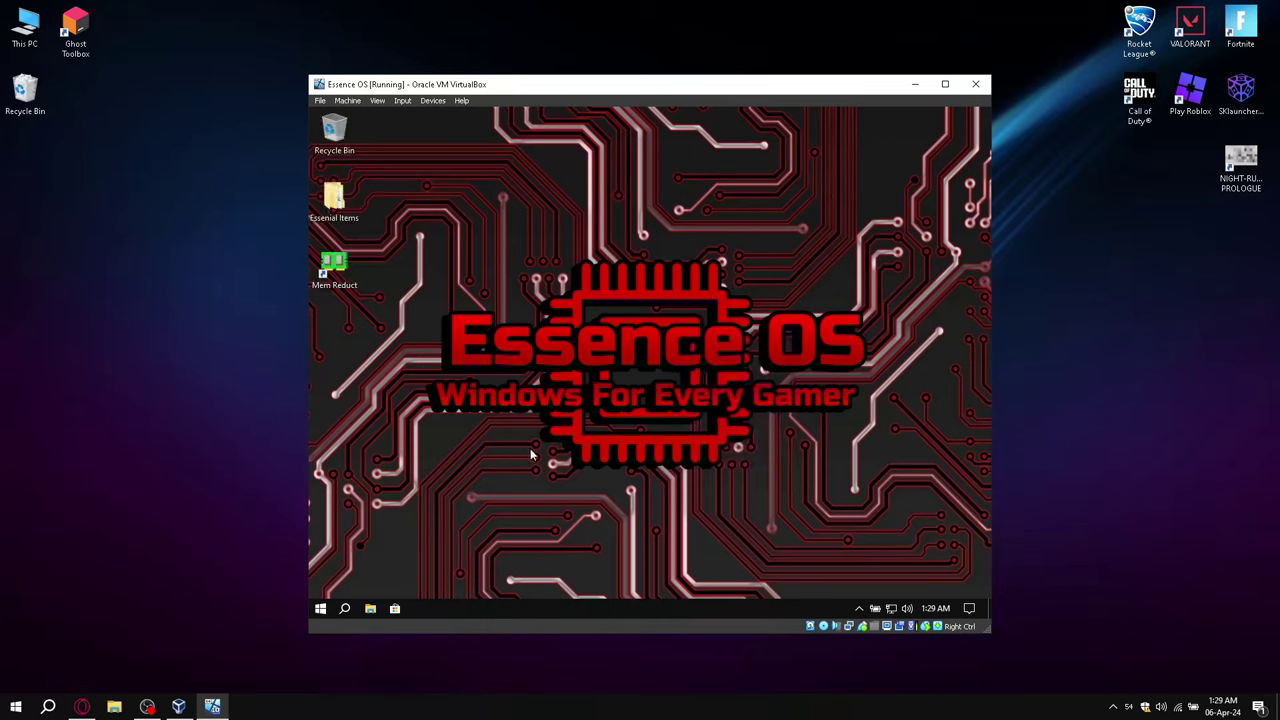
- Search Windows for "view adv" and open View advanced system settings
left_click(345, 608)
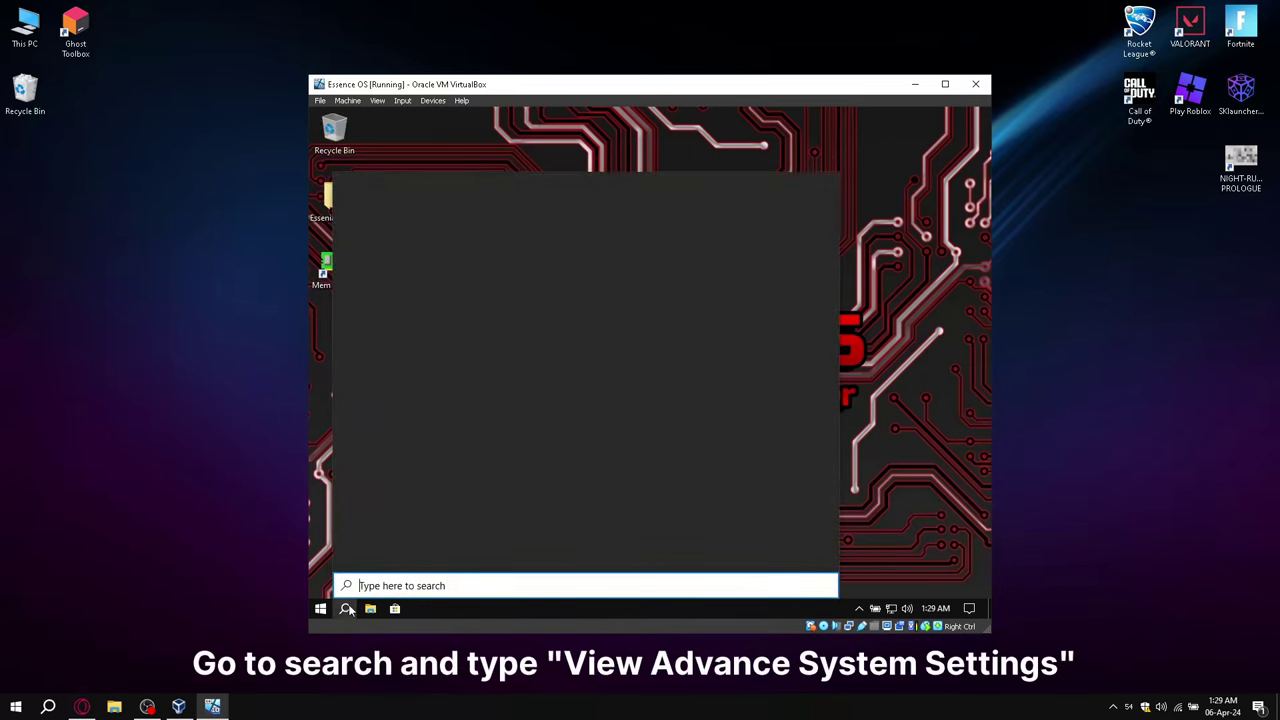
type("vi")
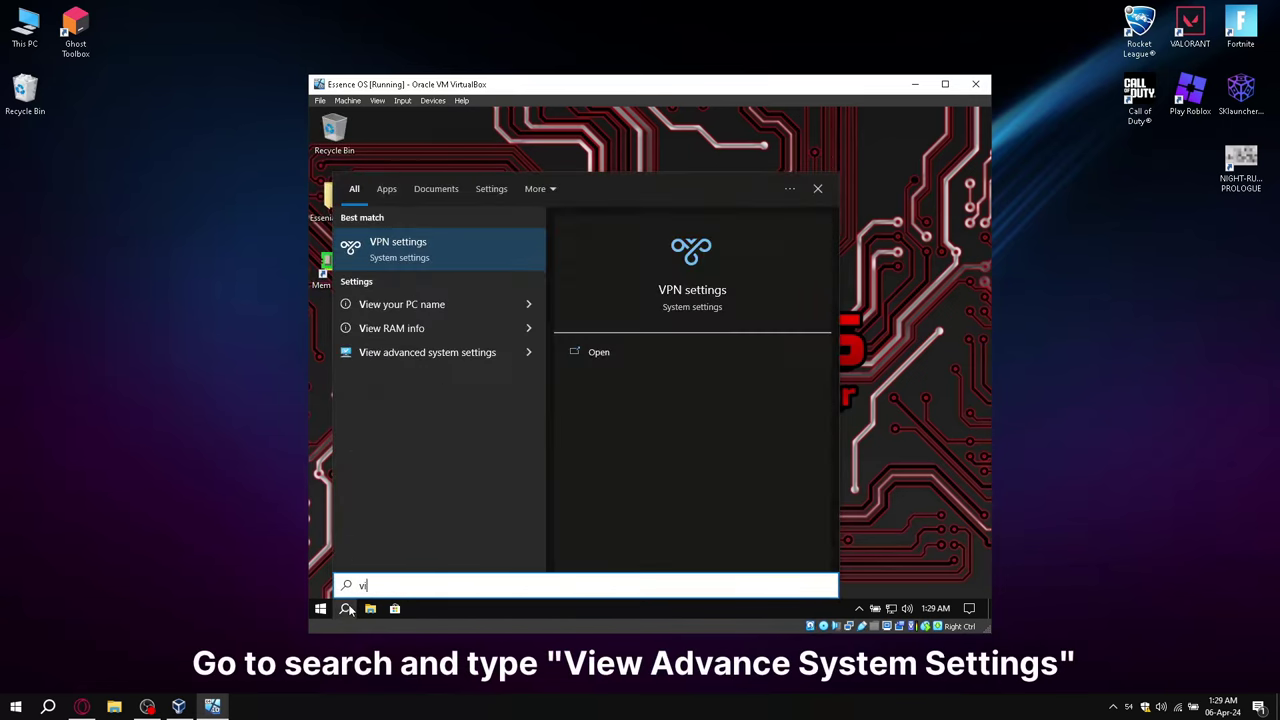
type("ew advce")
key("BackSpace")
key("BackSpace")
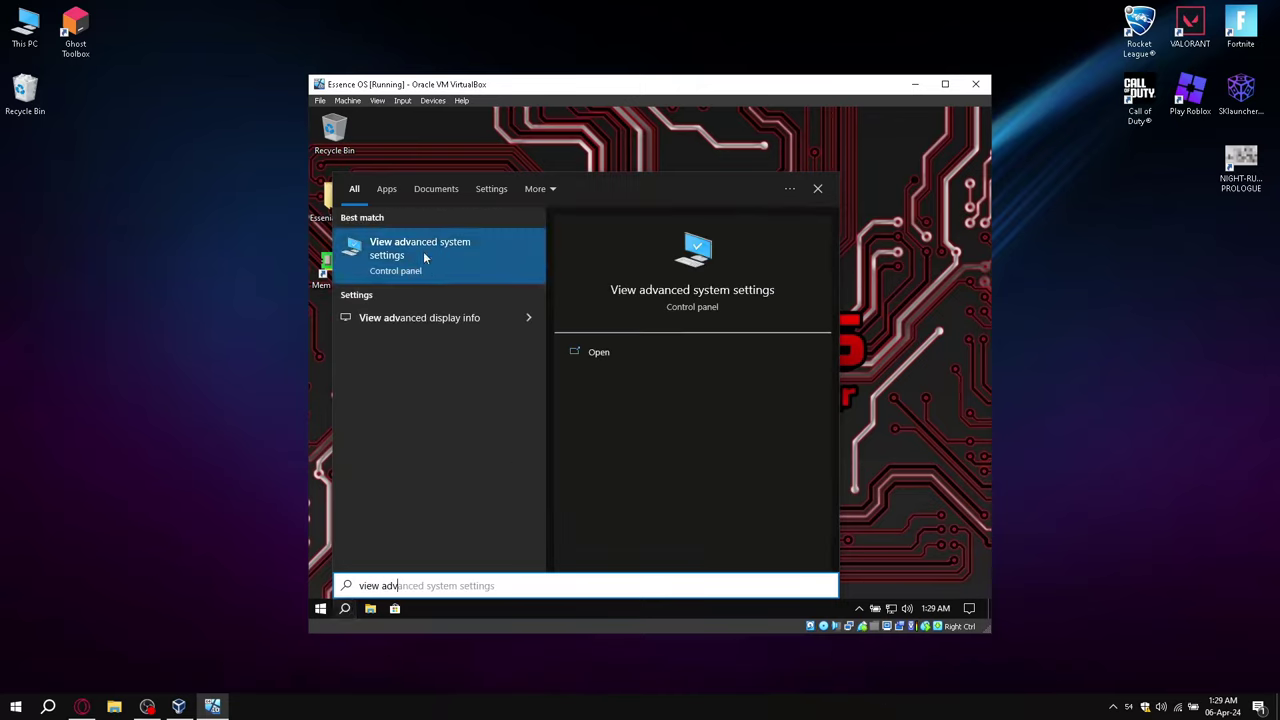
left_click(410, 248)
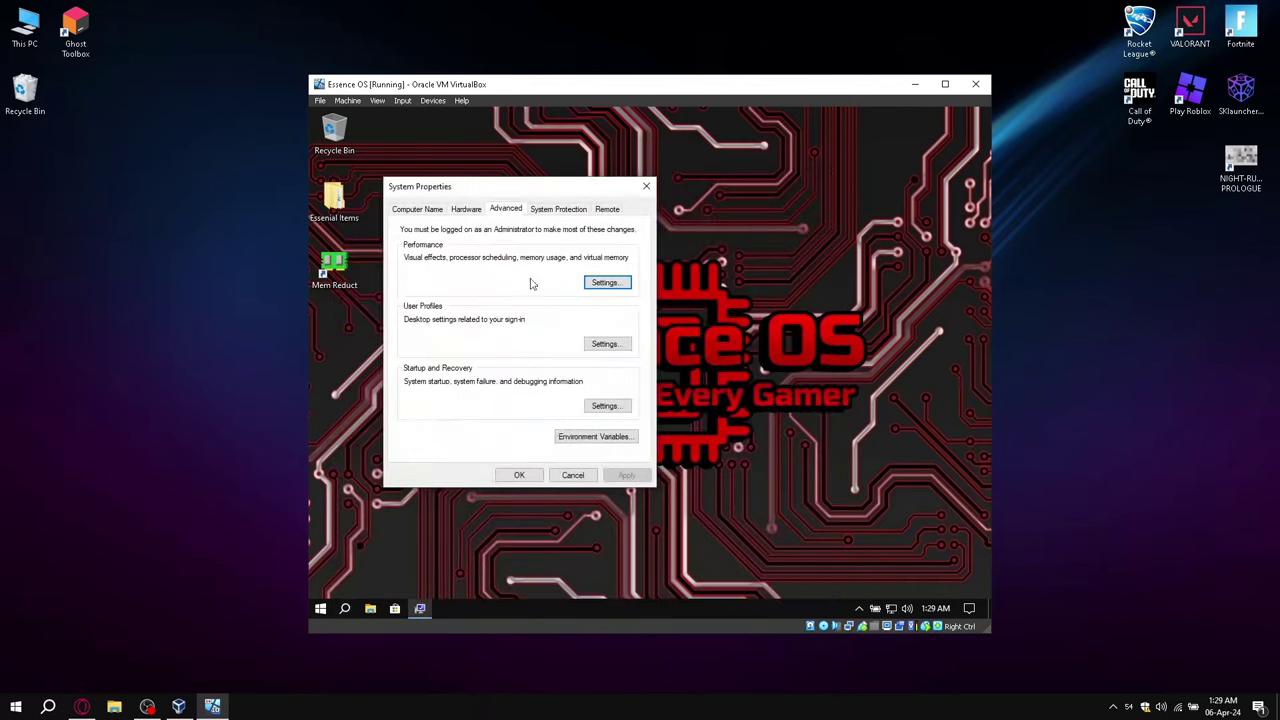
- Set the performance visual effects to Adjust for best performance, close System Properties and refresh the desktop
left_click(600, 284)
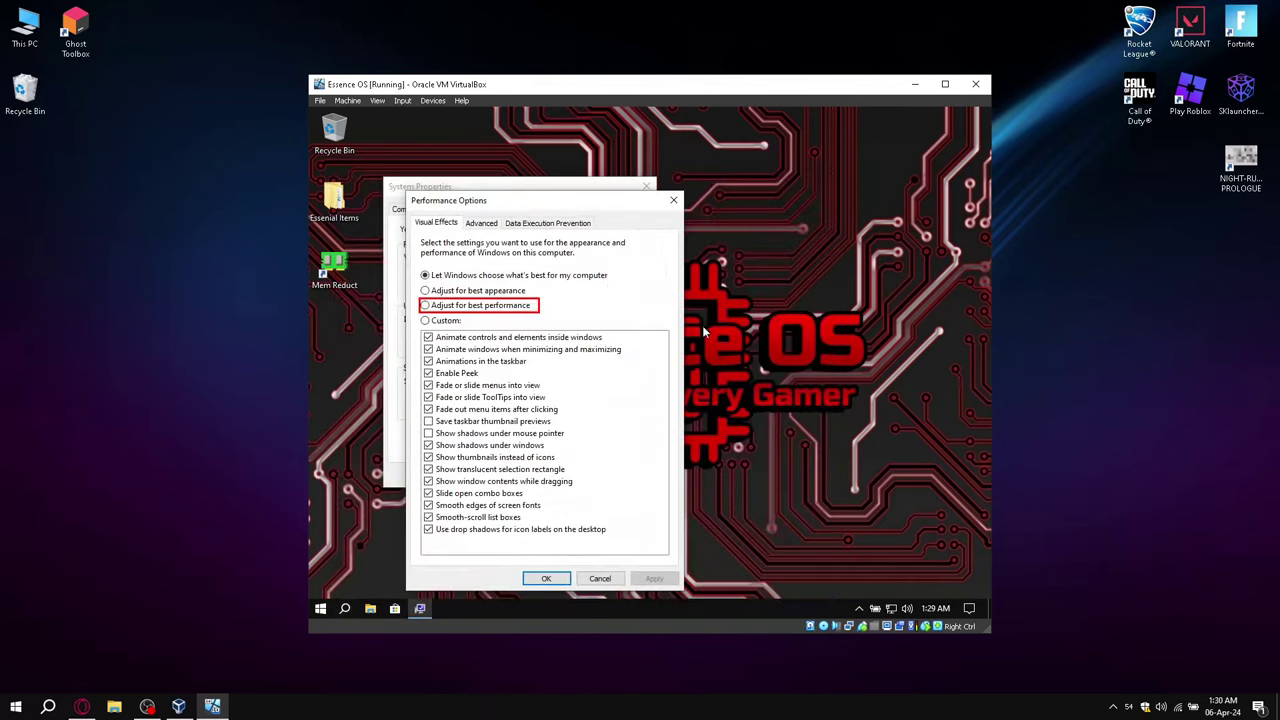
left_click(503, 310)
left_click(654, 579)
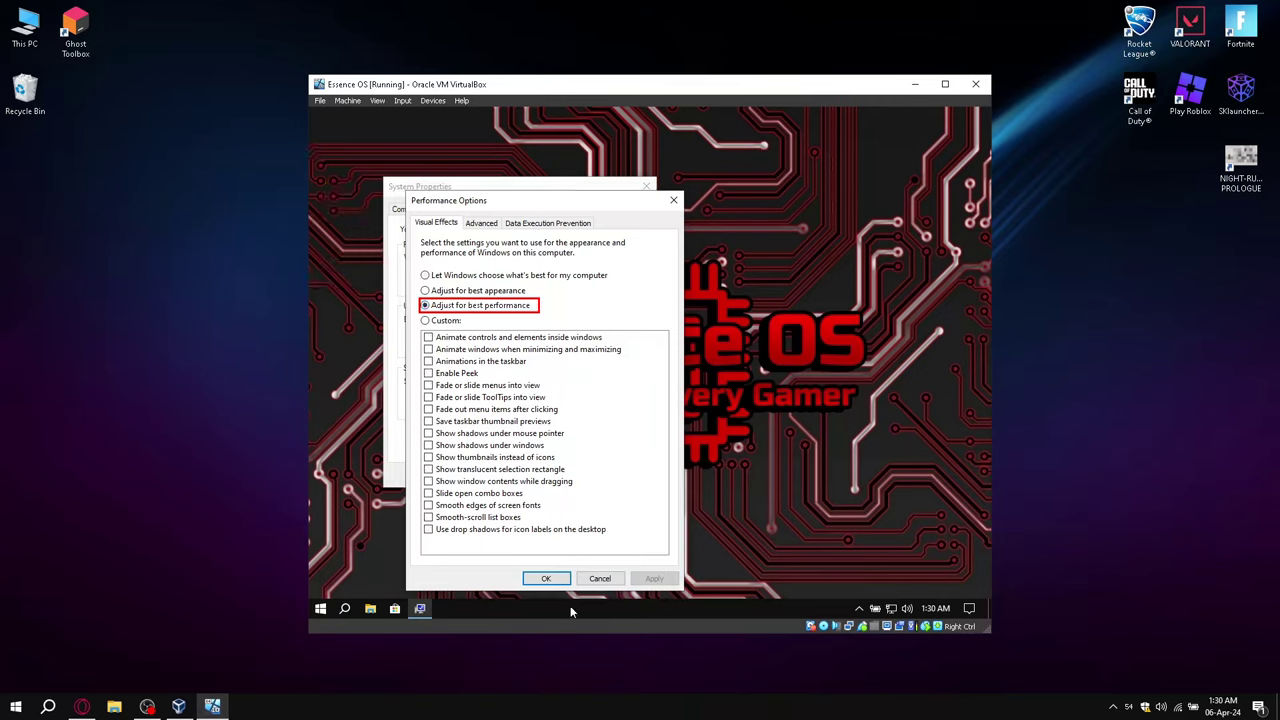
left_click(546, 578)
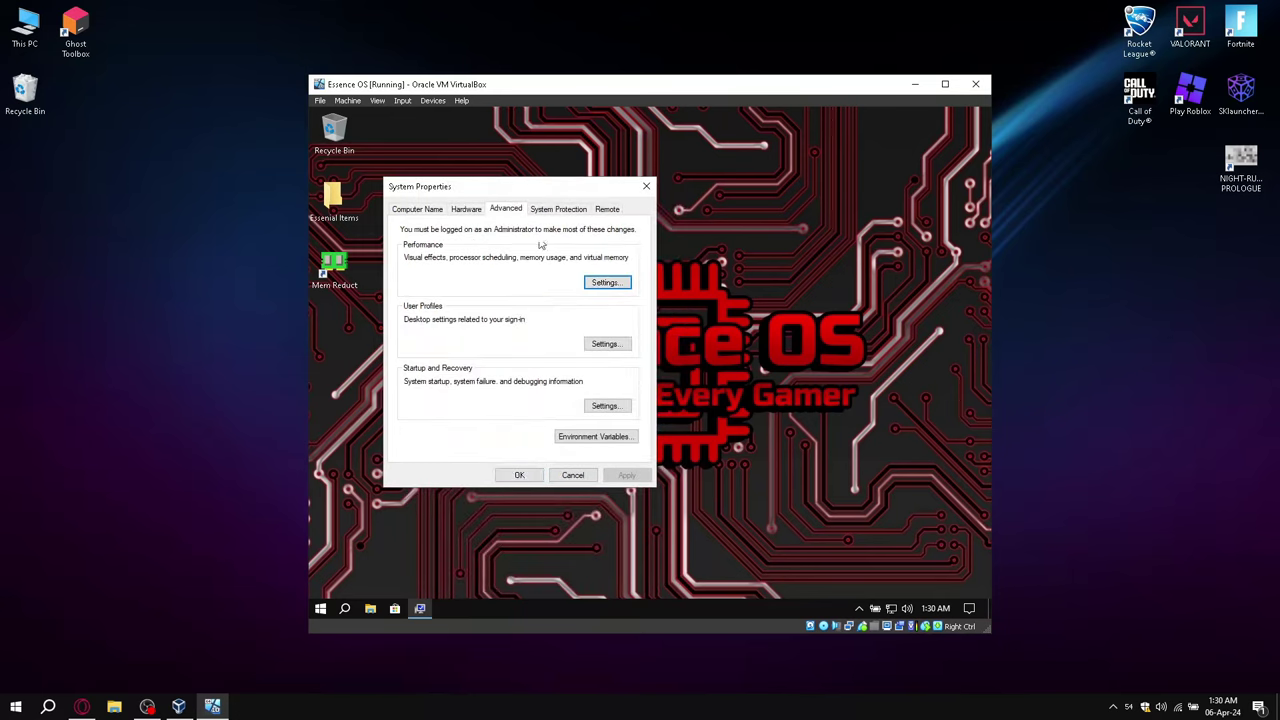
left_click(521, 475)
right_click(621, 276)
left_click(655, 314)
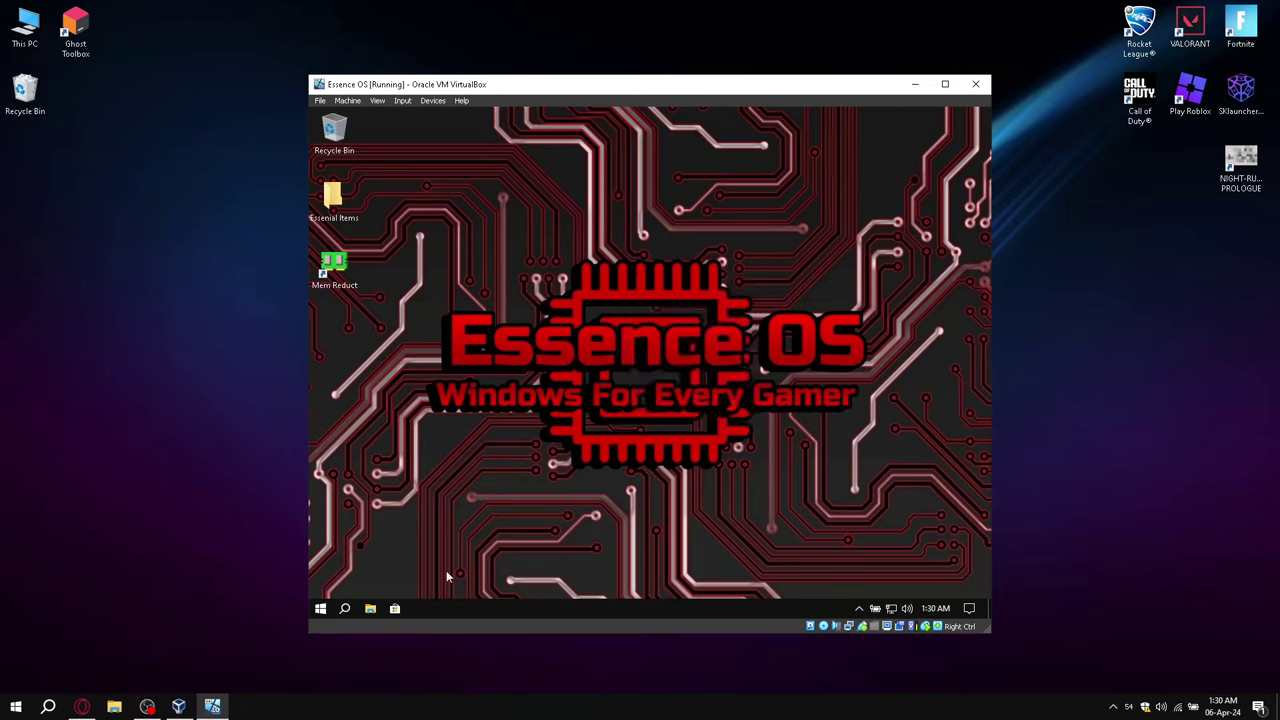
- Check the used and free space of Local Disk (C:) in its properties, close the windows and refresh the desktop
left_click(370, 608)
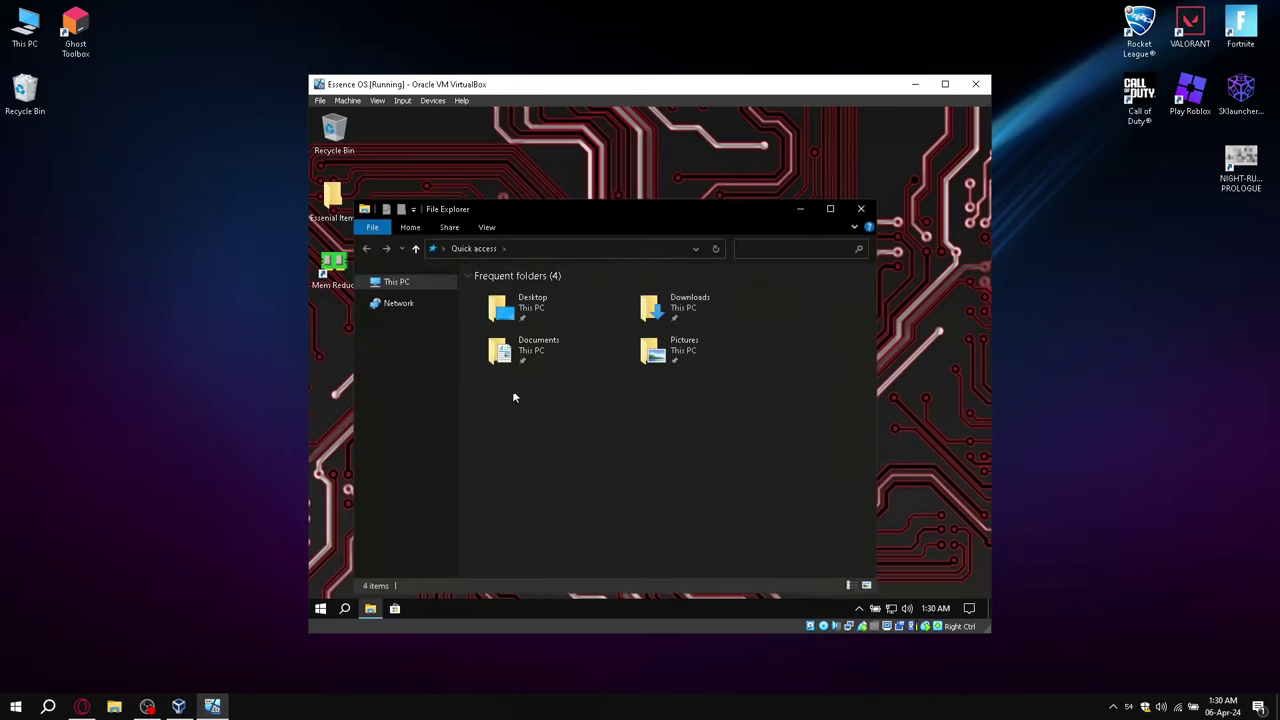
left_click(392, 284)
left_click(513, 480)
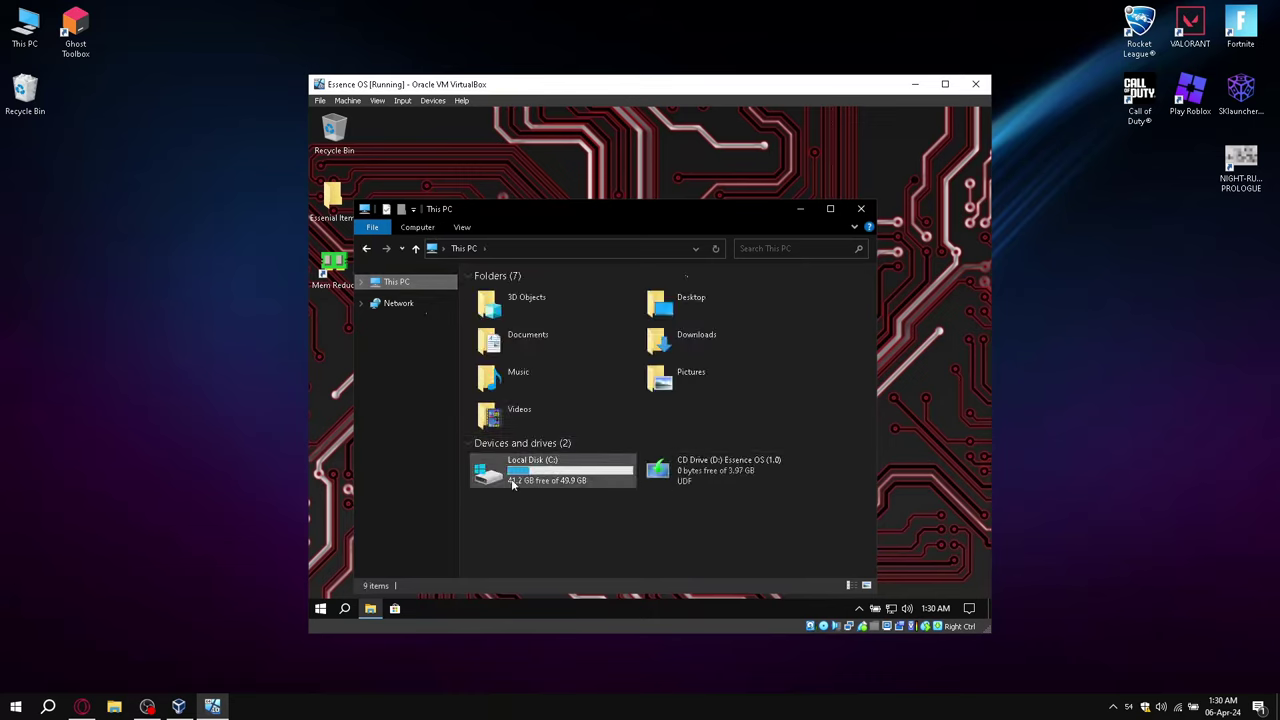
right_click(510, 485)
left_click(553, 477)
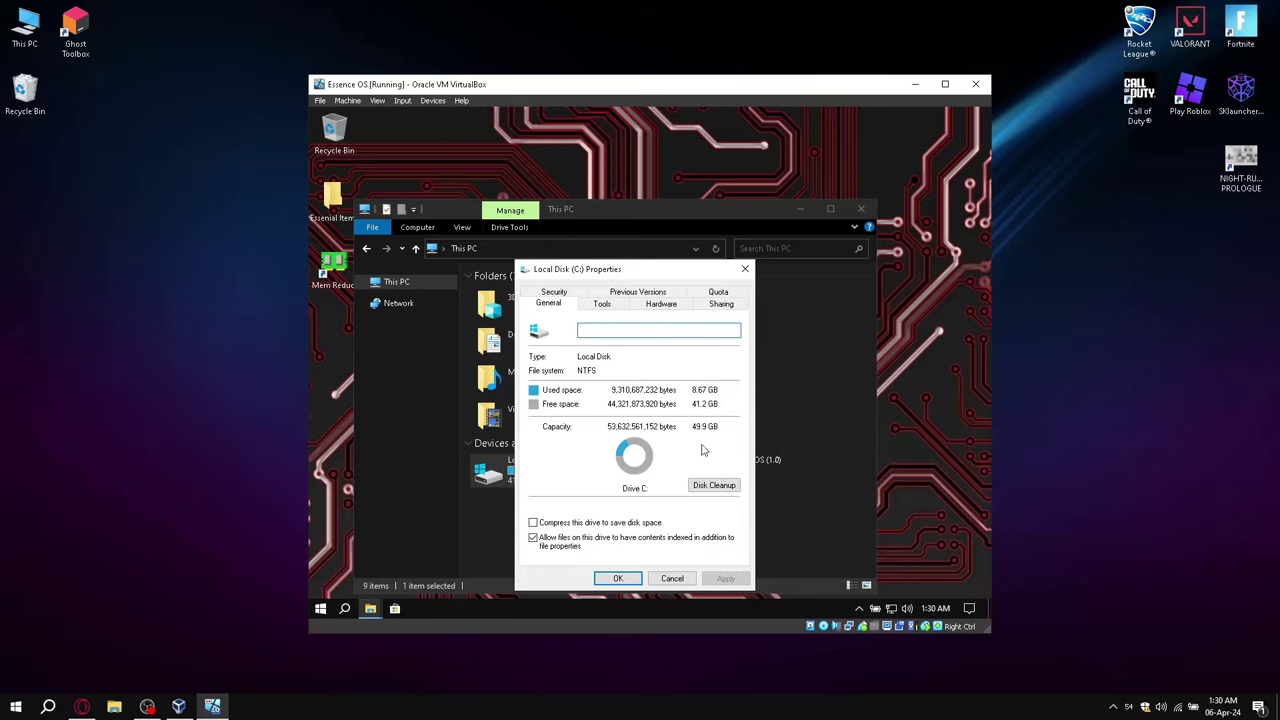
left_click(619, 579)
left_click(862, 212)
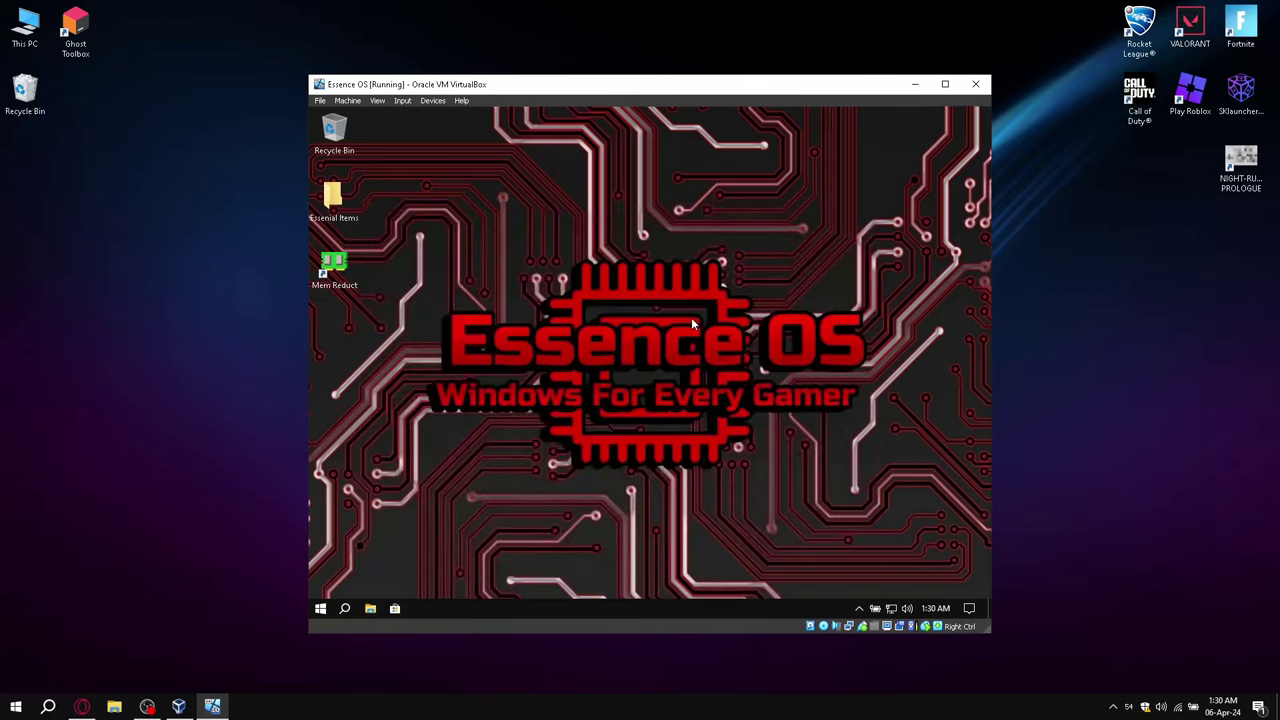
right_click(690, 318)
left_click(733, 354)
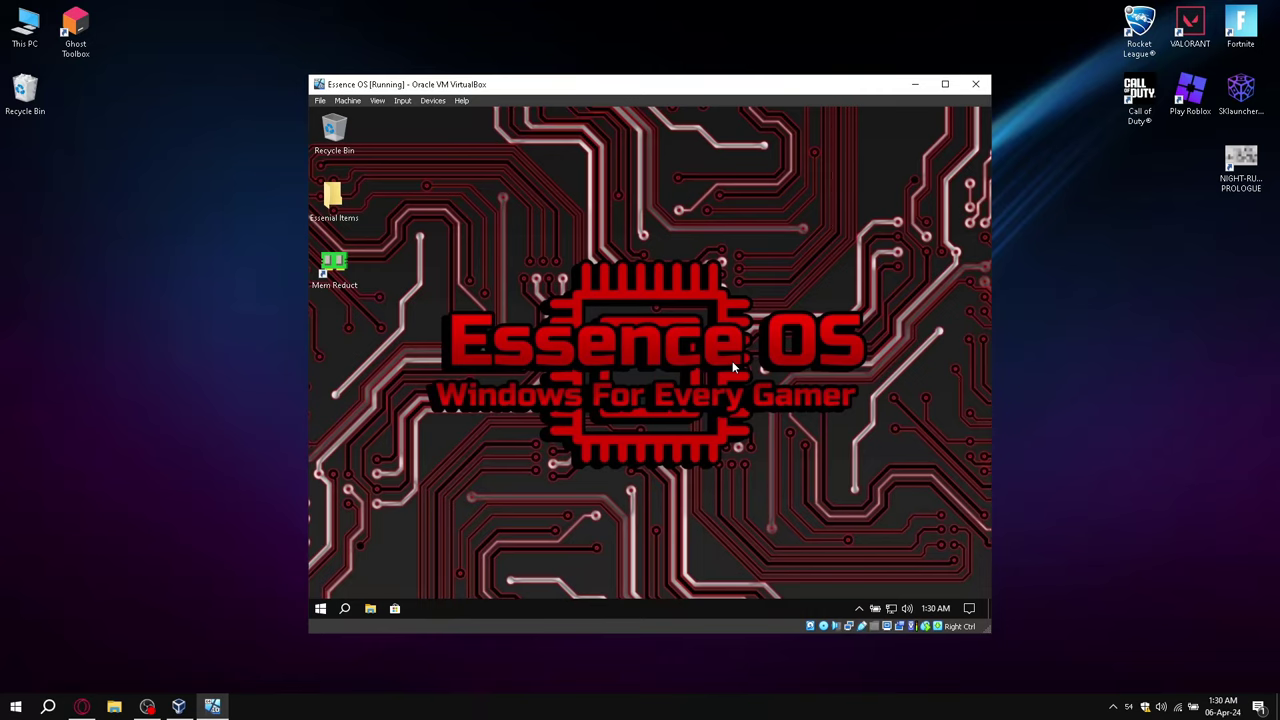